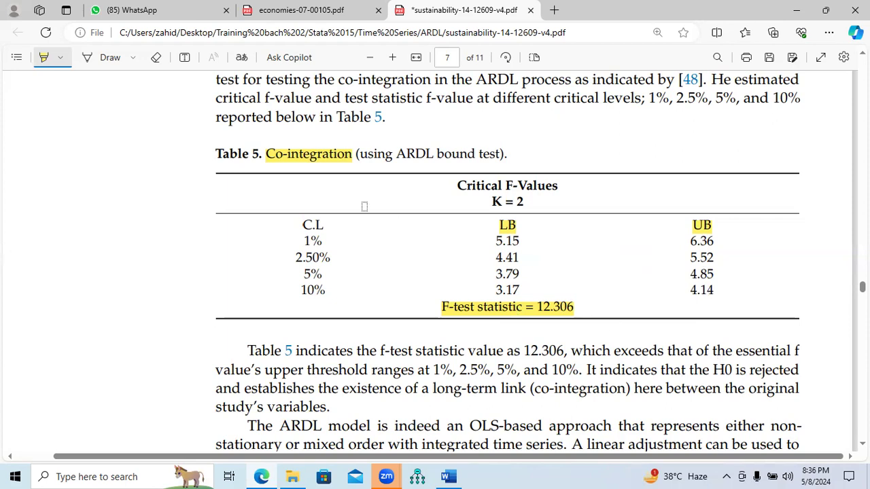
Switch to the economies-07-00105.pdf paper and find the highlighted page 4 passage on proceeding when no cointegration is confirmed
key("ctrl+shift+Tab")
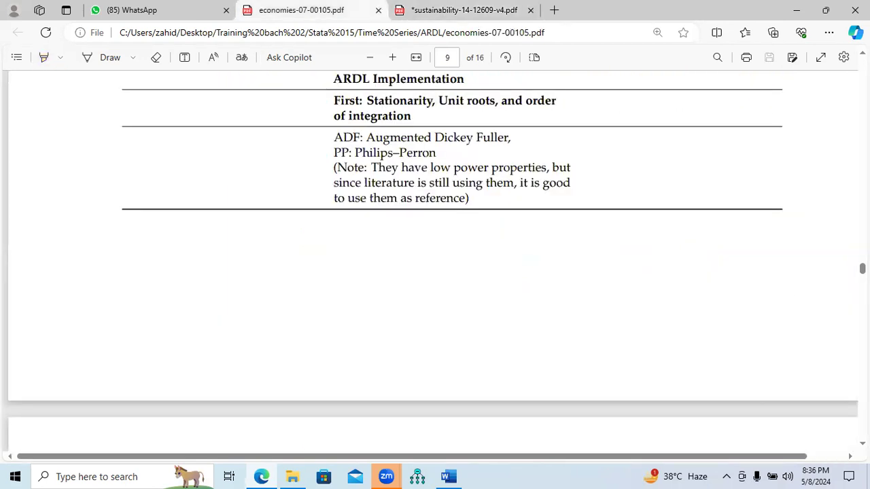
scroll(435, 258, "up", 10)
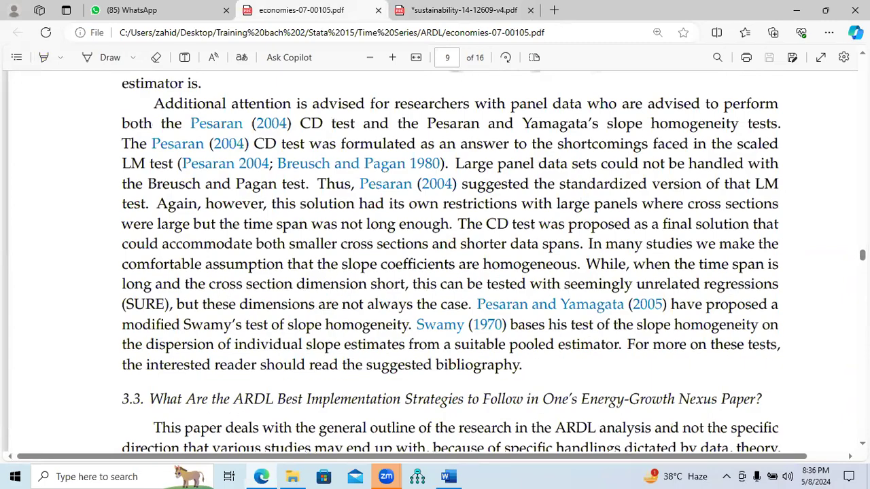
scroll(435, 258, "up", 15)
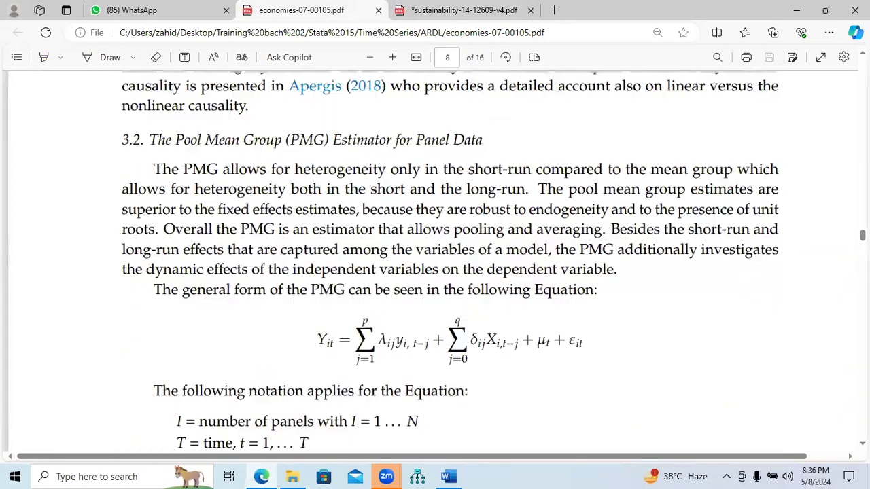
scroll(435, 258, "up", 15)
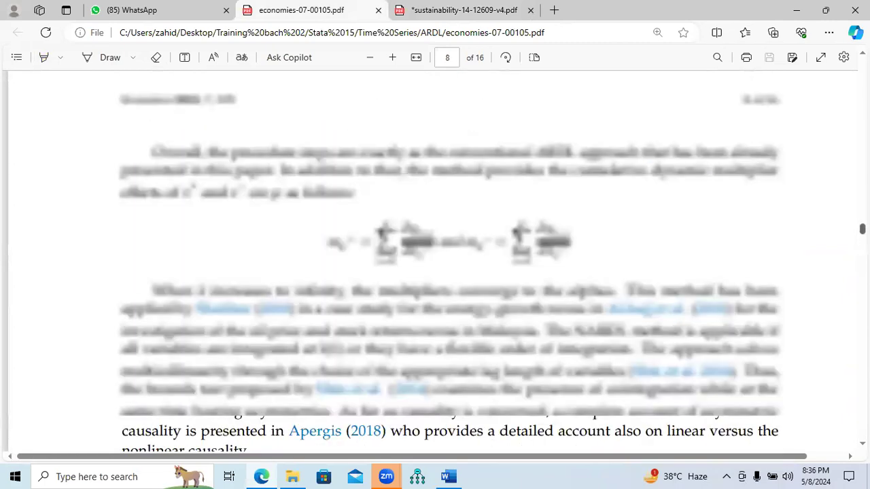
scroll(435, 259, "up", 15)
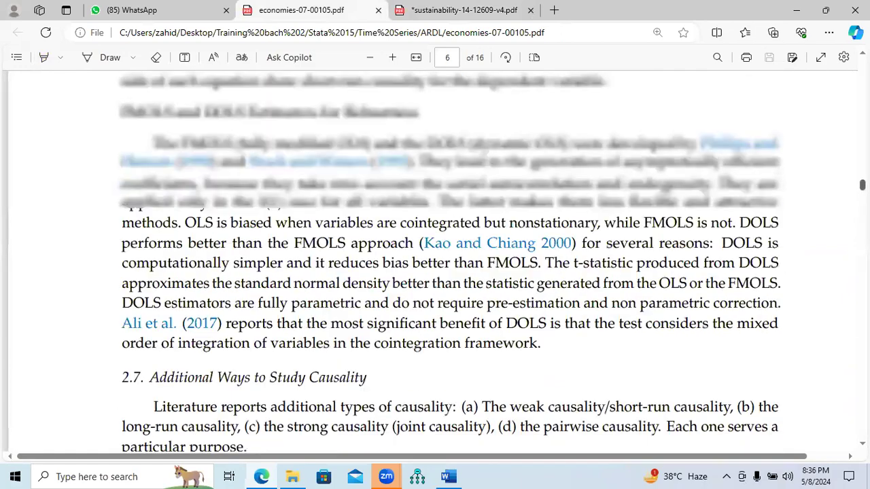
scroll(436, 258, "up", 15)
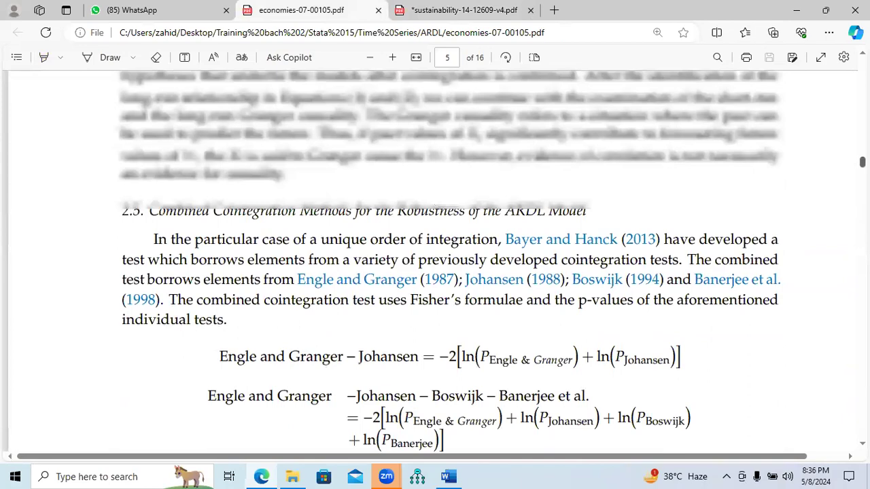
scroll(435, 259, "up", 5)
scroll(436, 258, "up", 10)
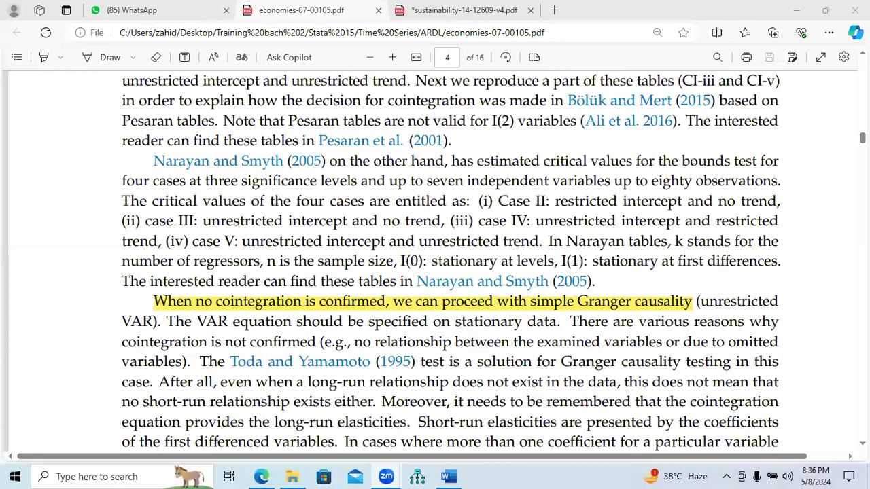
left_click(156, 304)
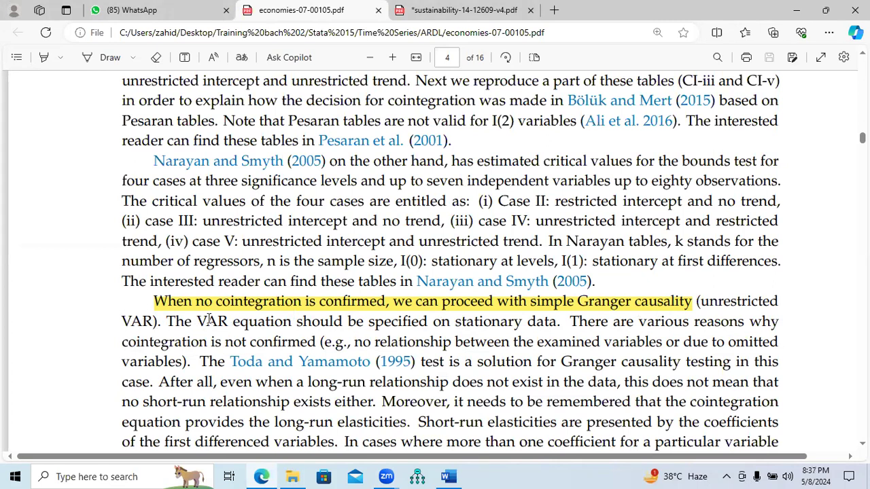
Switch to the Framework for Time Series Analysis document in Word and review the Line Graph heading of the ARDL process
left_click(449, 477)
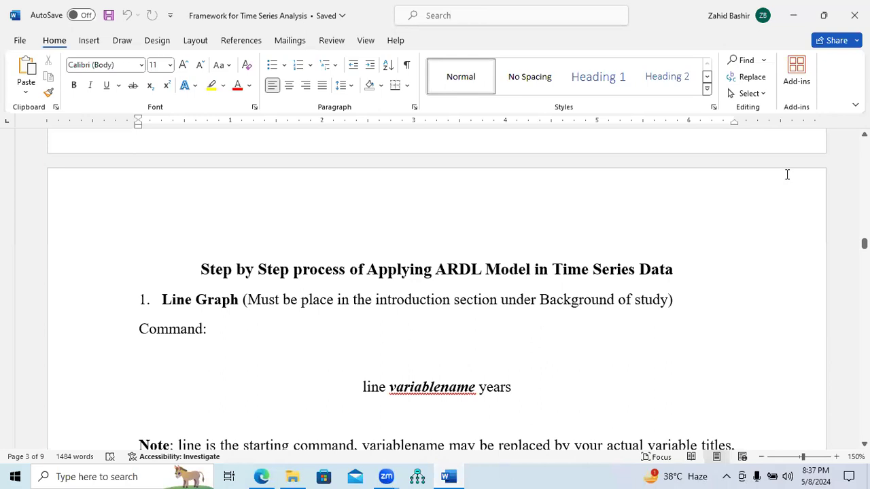
left_click(762, 457)
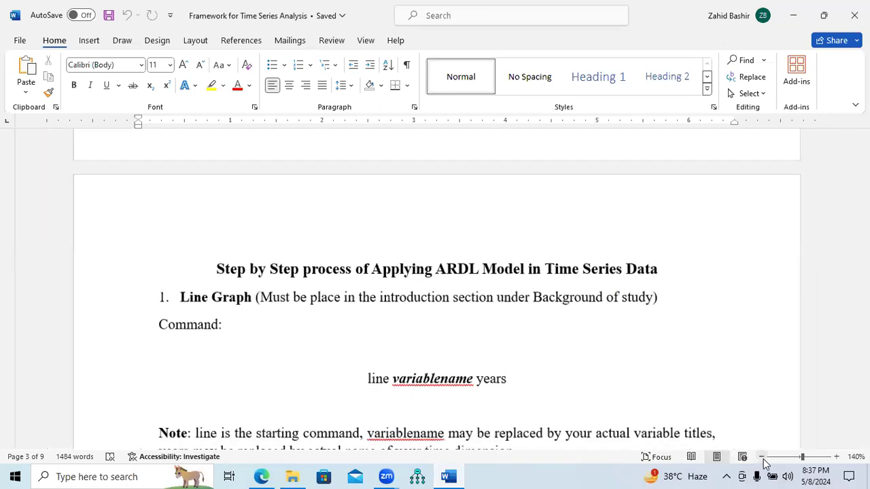
left_click(762, 457)
left_click(762, 457)
left_click(762, 457)
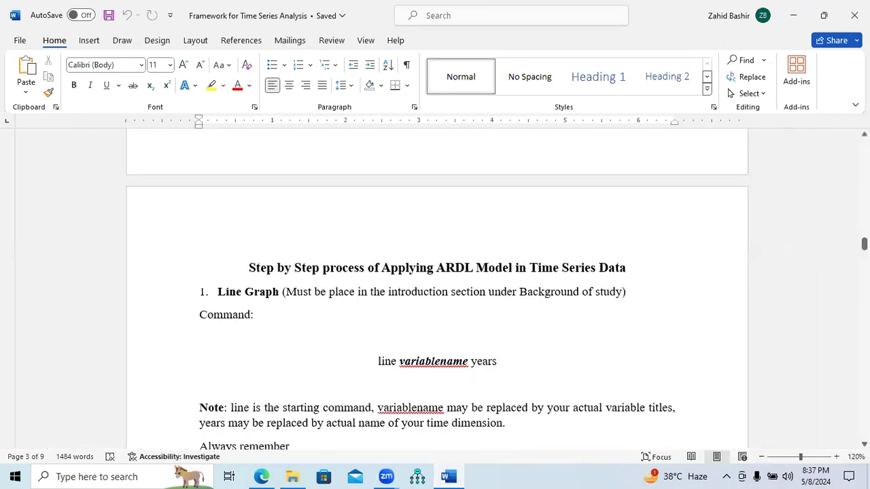
scroll(437, 309, "down", 1)
scroll(431, 284, "down", 1)
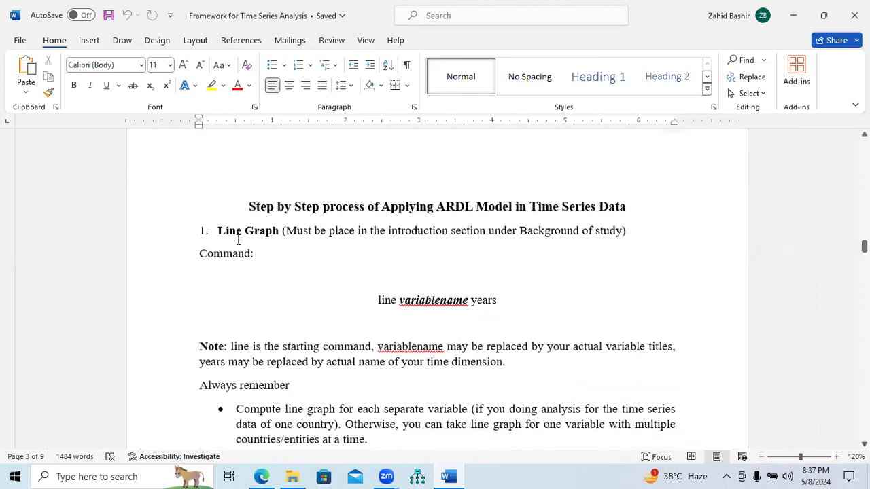
left_click_drag(238, 233, 274, 234)
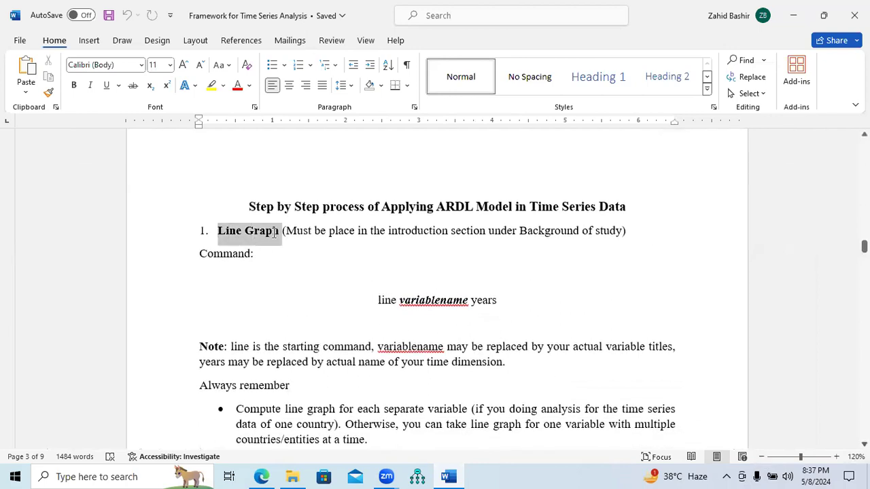
Launch StataMP from the StataCorp_Stata_14.2_Revision_19_Dec_2017_Windows folder inside Stata 15 using File Explorer
left_click(291, 476)
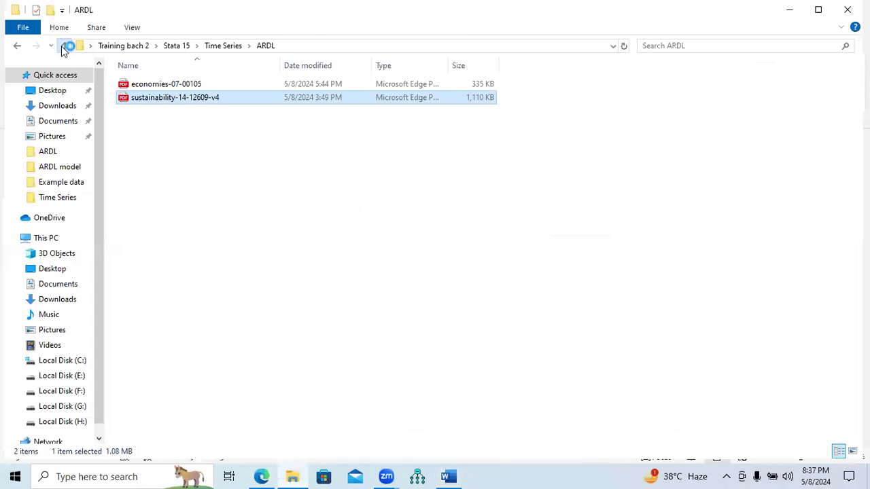
left_click(64, 47)
left_click(64, 47)
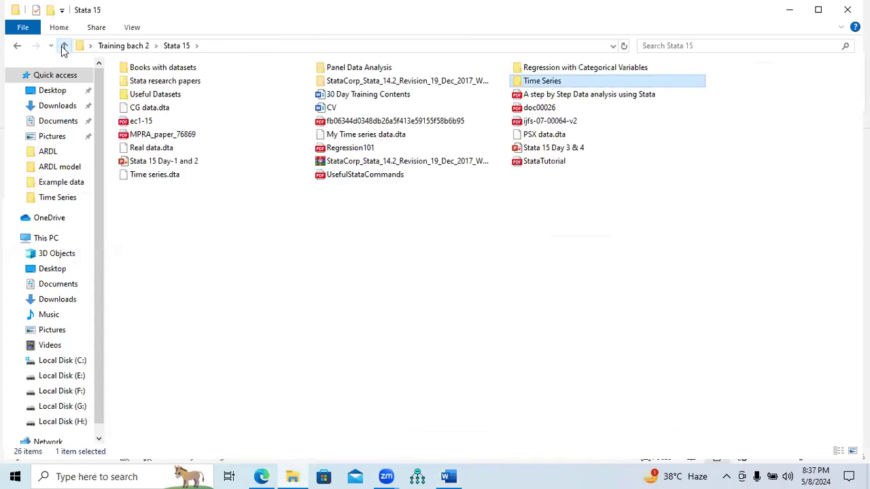
double_click(386, 82)
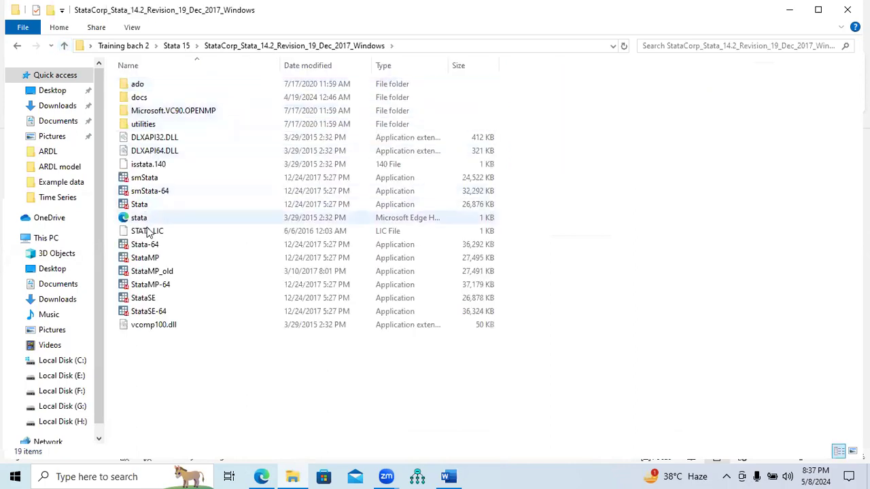
double_click(152, 259)
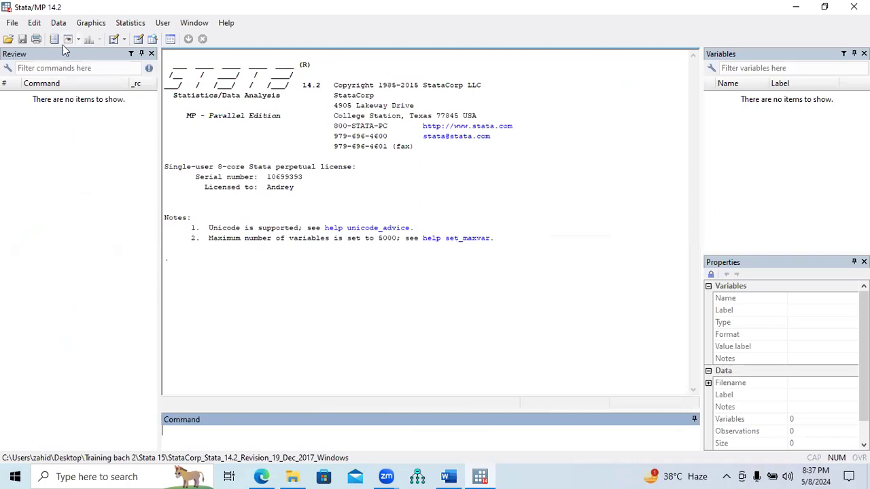
Open the dataset Data for ARDL Model.dta from the Time Series folder
left_click(12, 23)
left_click(32, 37)
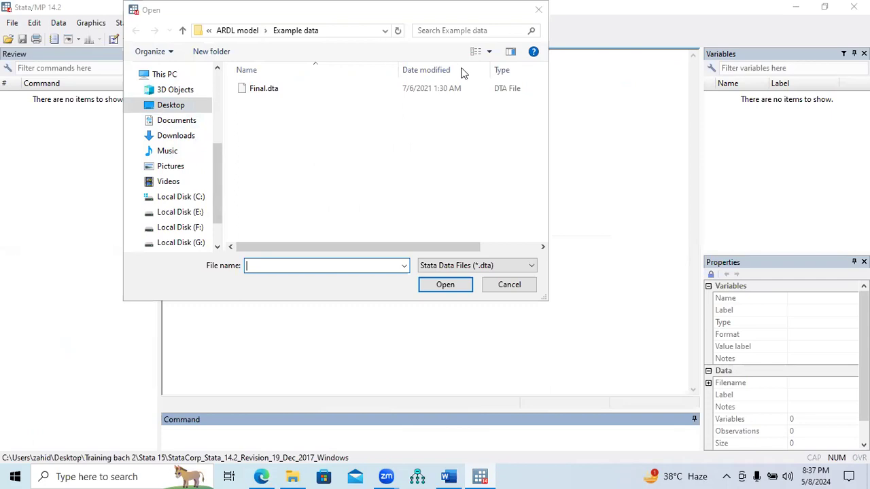
left_click(183, 31)
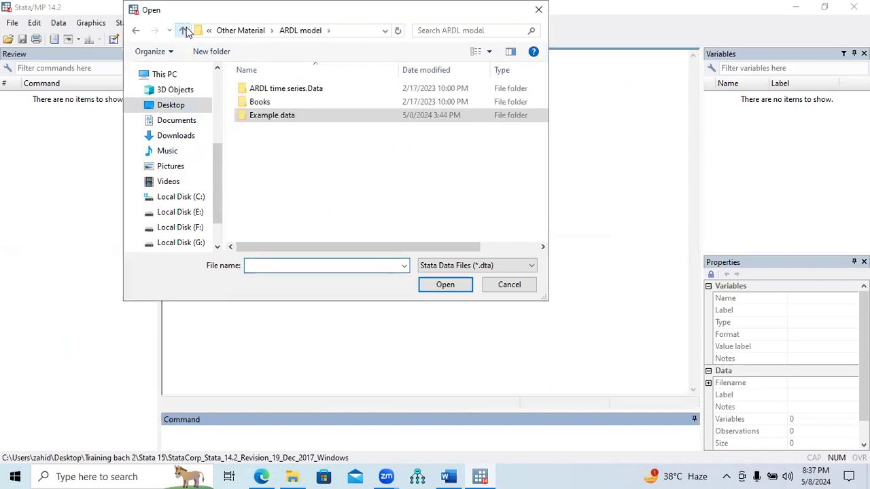
left_click(185, 30)
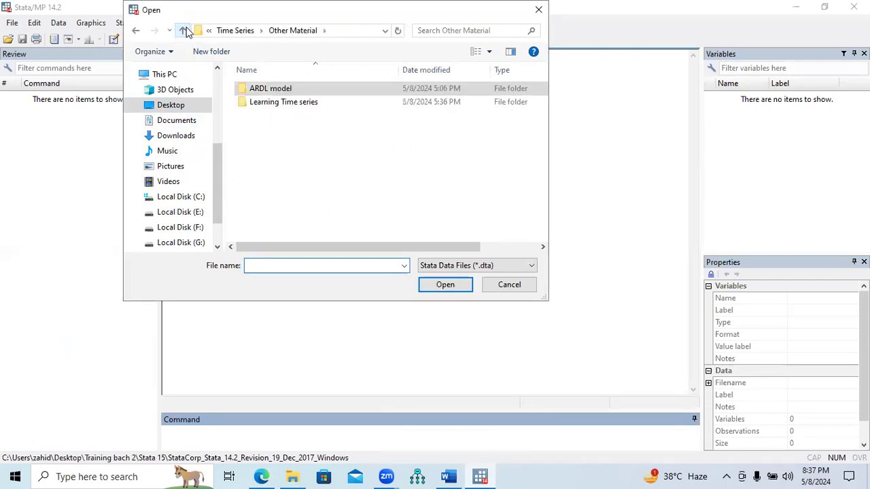
left_click(185, 30)
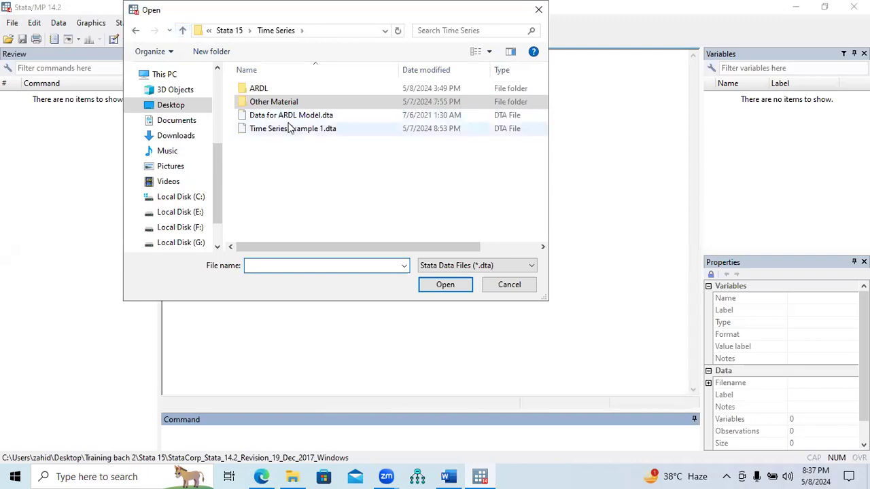
double_click(272, 116)
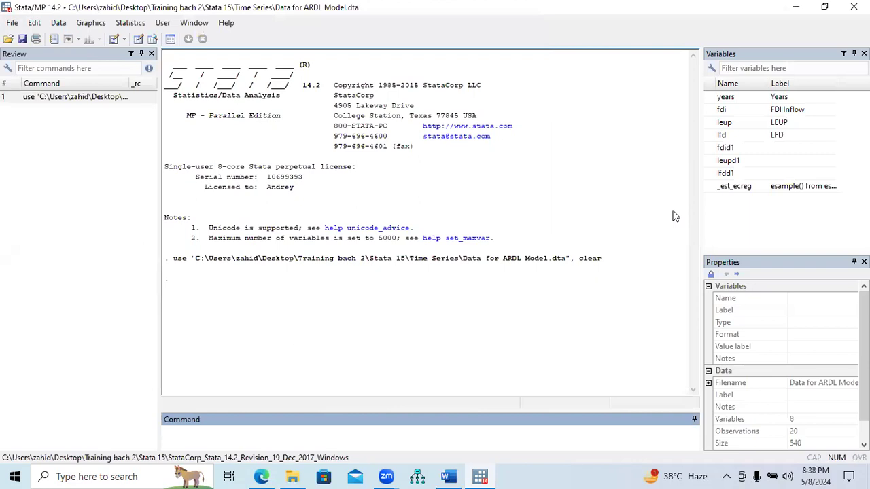
Inspect the leup, lfd and fdi variables of the dataset
left_click(730, 124)
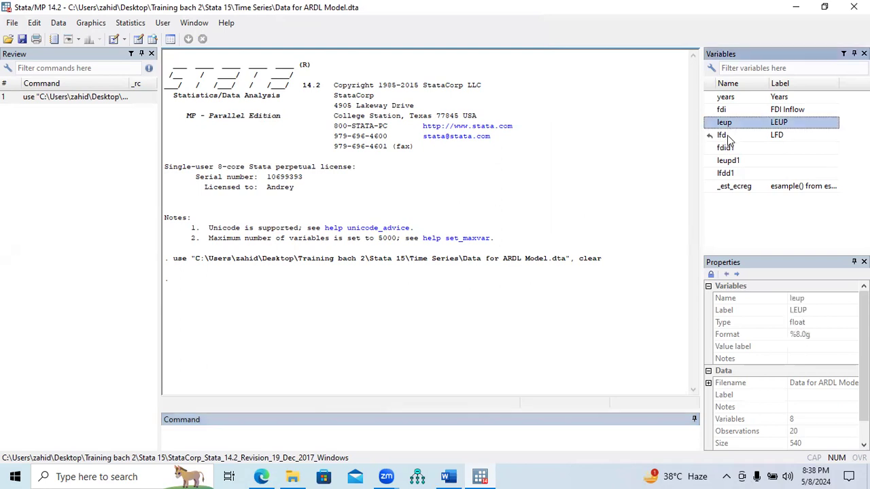
left_click(727, 136)
left_click(726, 110)
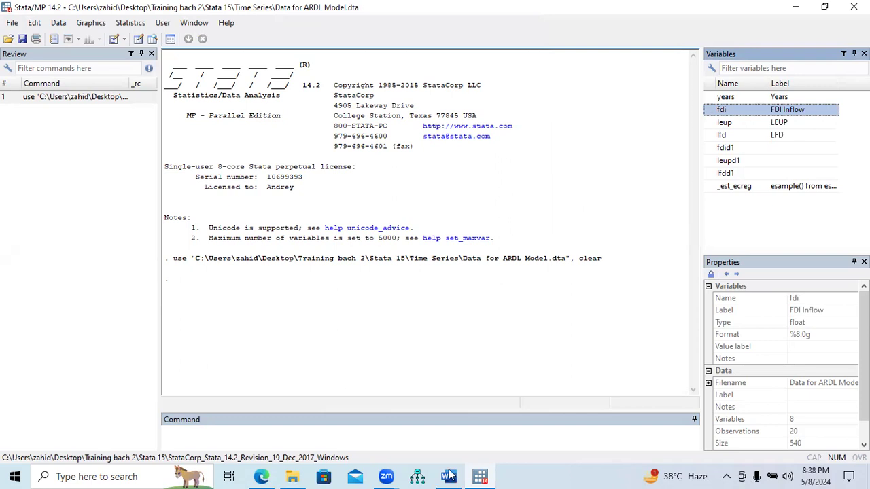
Switch to the Word document and examine the "line variablename years" command for the line graph
key("alt+Tab")
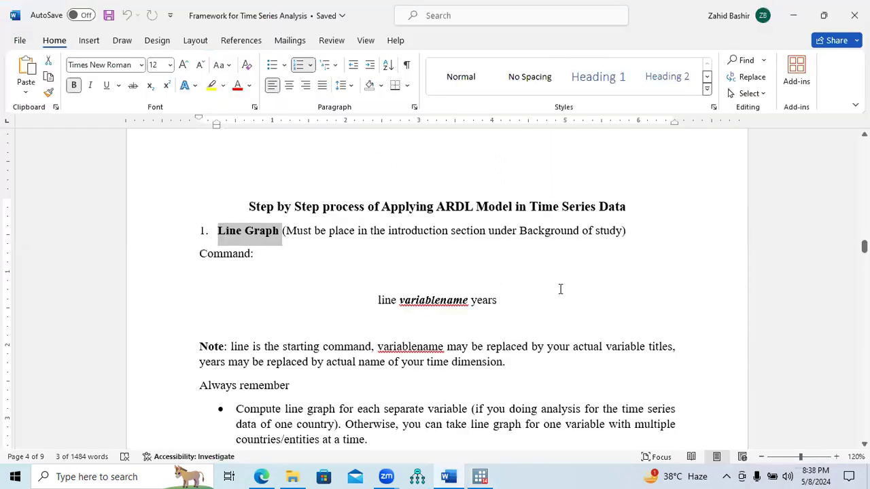
scroll(435, 286, "down", 1)
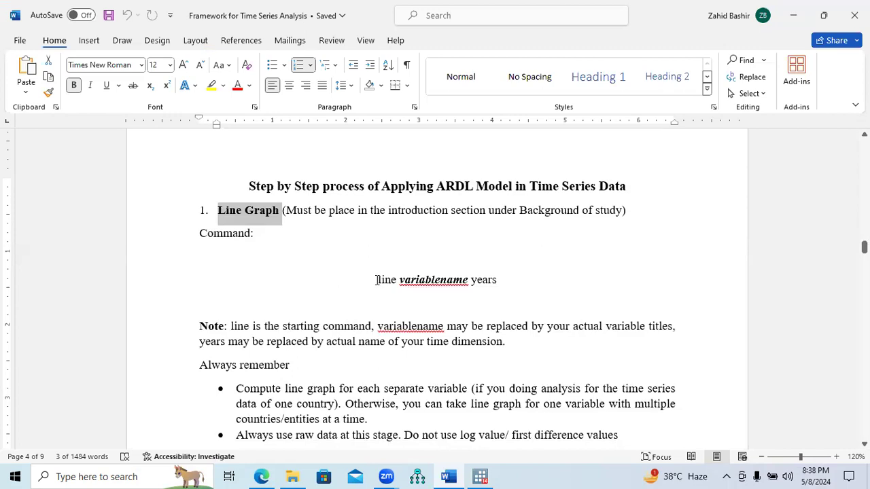
left_click_drag(378, 280, 498, 286)
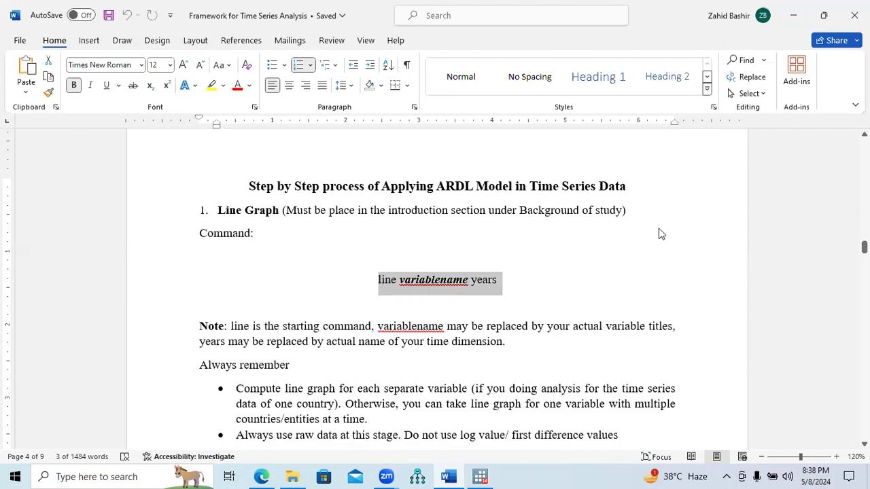
Return to Stata and drop the variable fdid1 from the dataset
key("alt+Tab")
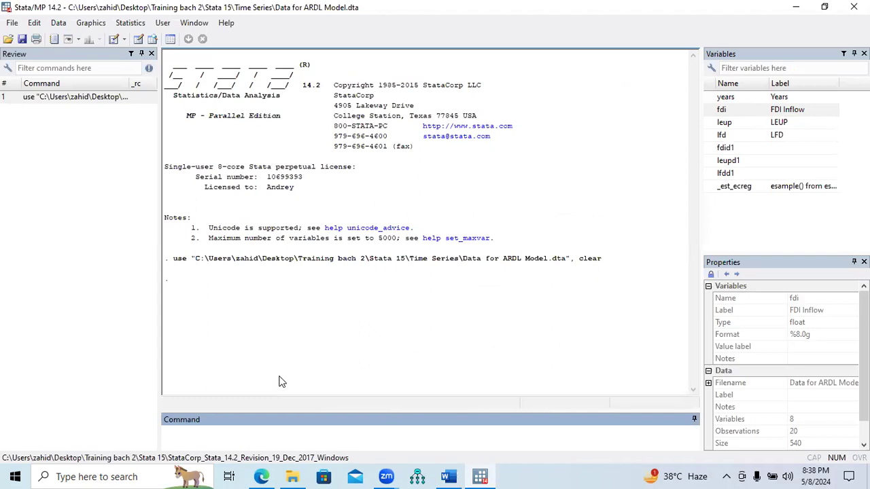
left_click(722, 150)
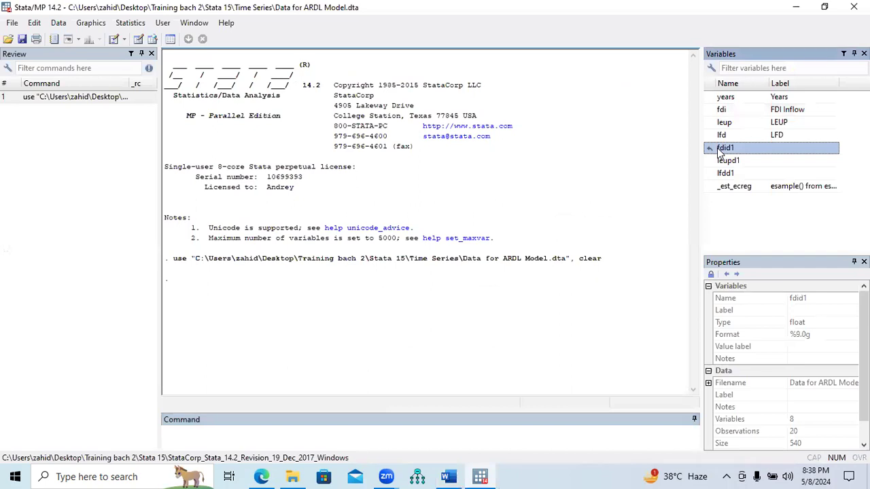
right_click(720, 153)
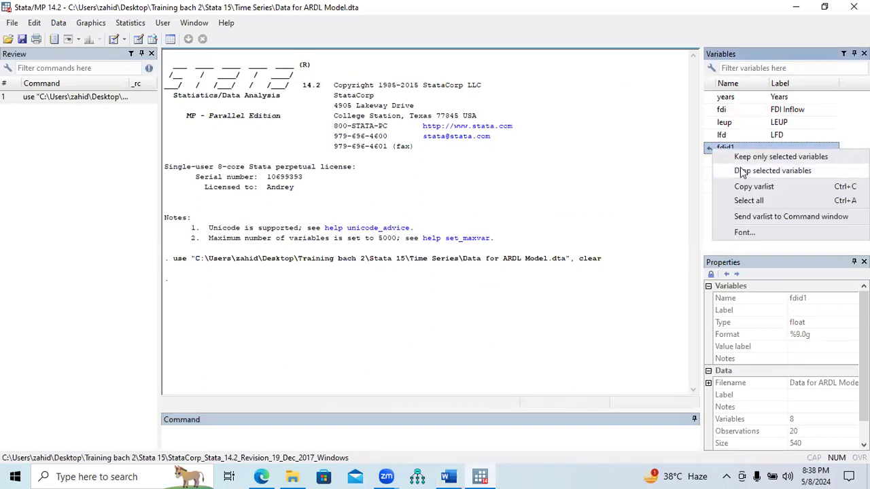
left_click(742, 170)
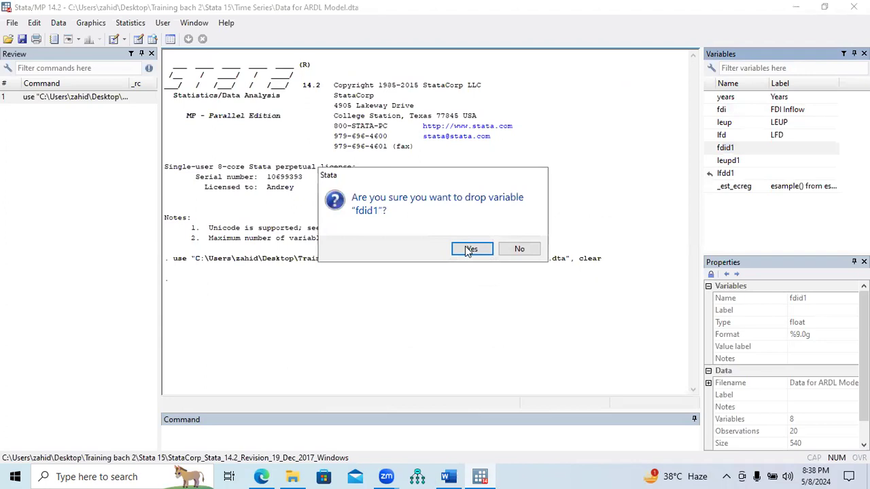
left_click(469, 249)
Drop the variable leupd1 from the dataset
left_click(723, 150)
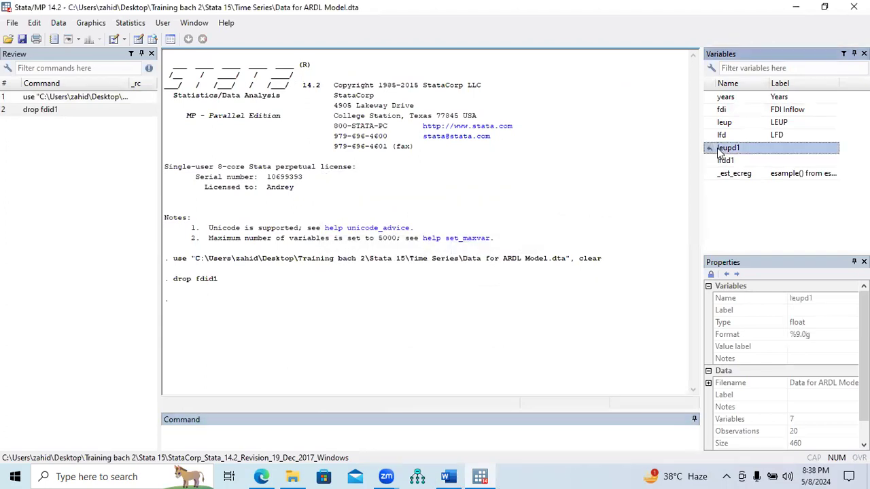
right_click(723, 150)
left_click(736, 170)
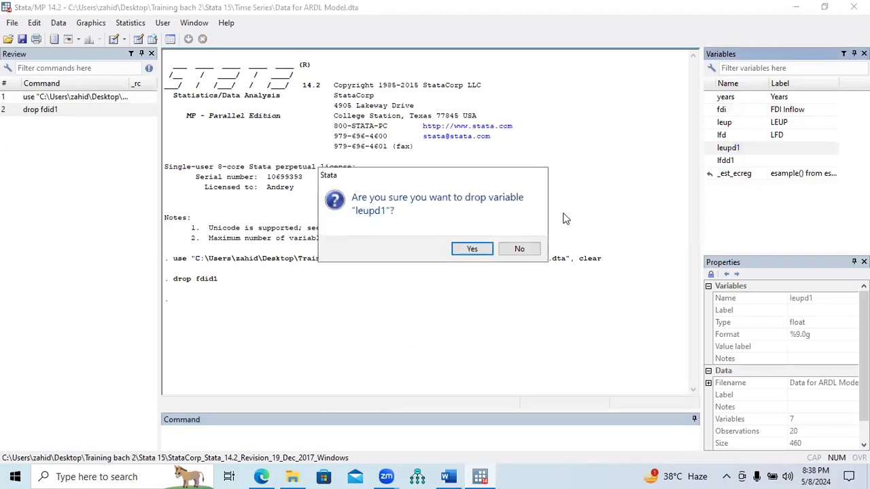
left_click(474, 249)
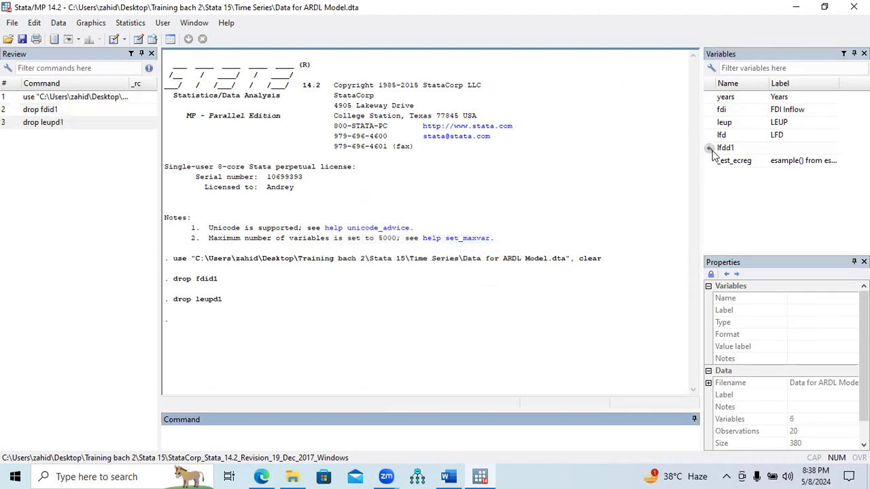
Drop the variables lfdd1 and _est_ecreg from the dataset
left_click(722, 147)
right_click(713, 150)
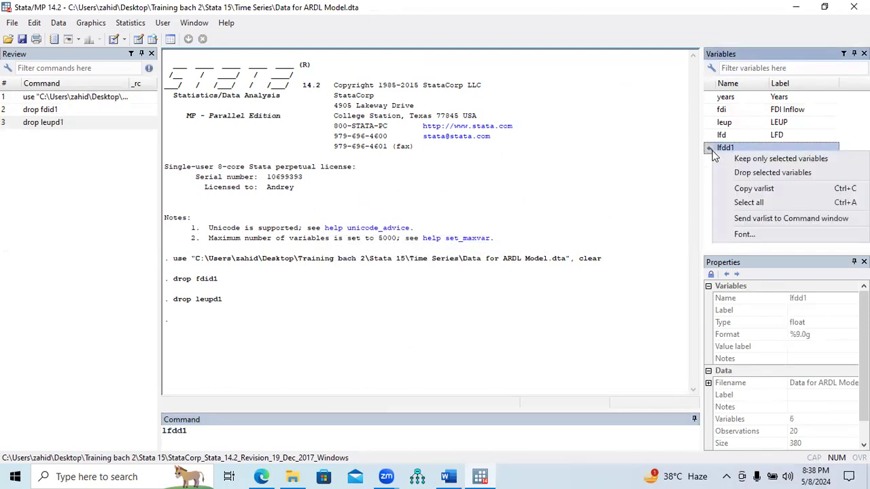
left_click(741, 174)
left_click(491, 250)
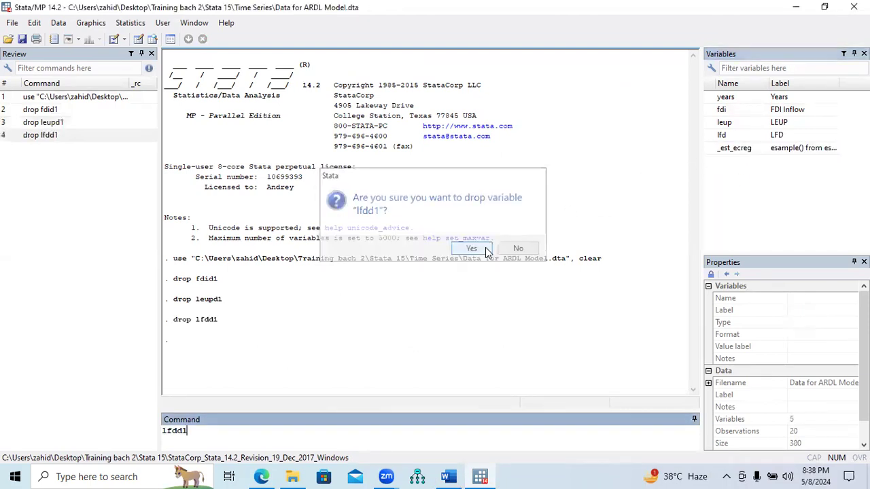
right_click(725, 149)
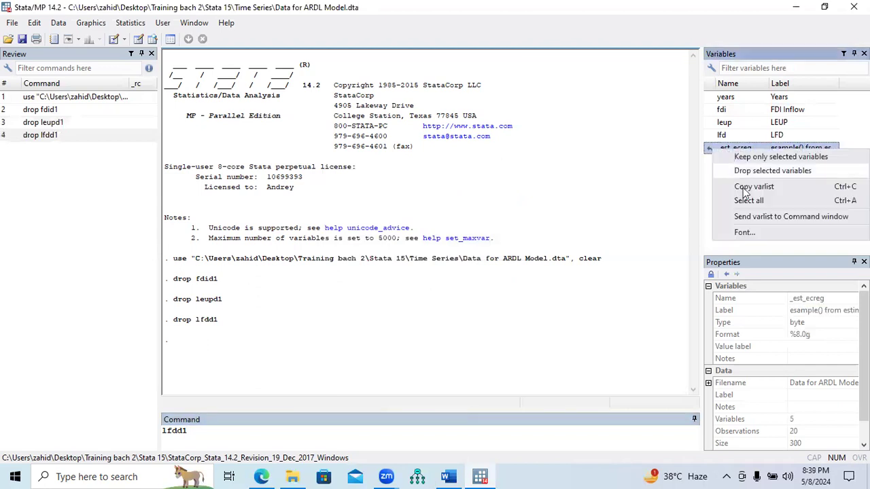
left_click(743, 171)
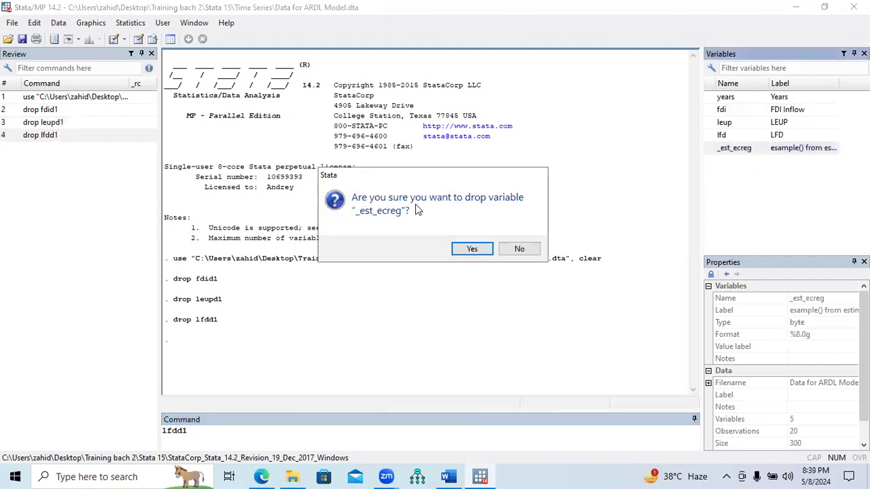
left_click(471, 249)
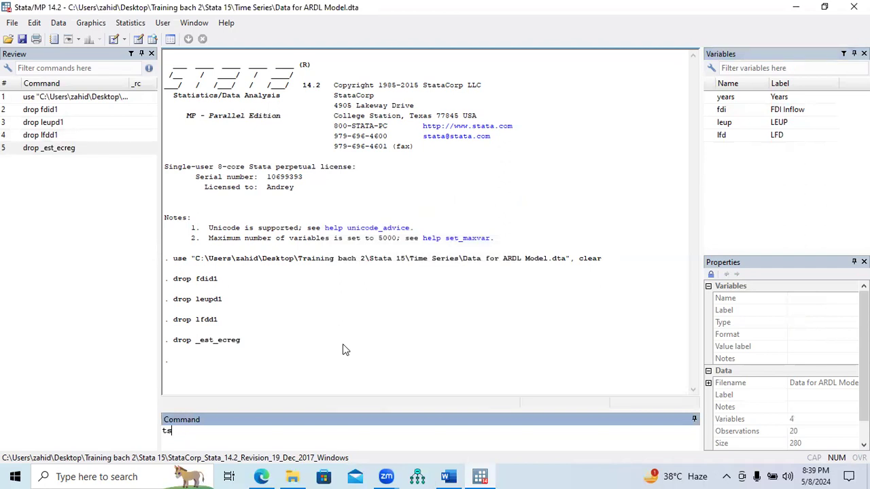
Declare the dataset as yearly time series with the command "tsset years, yearly"
type("tsset years, yearly")
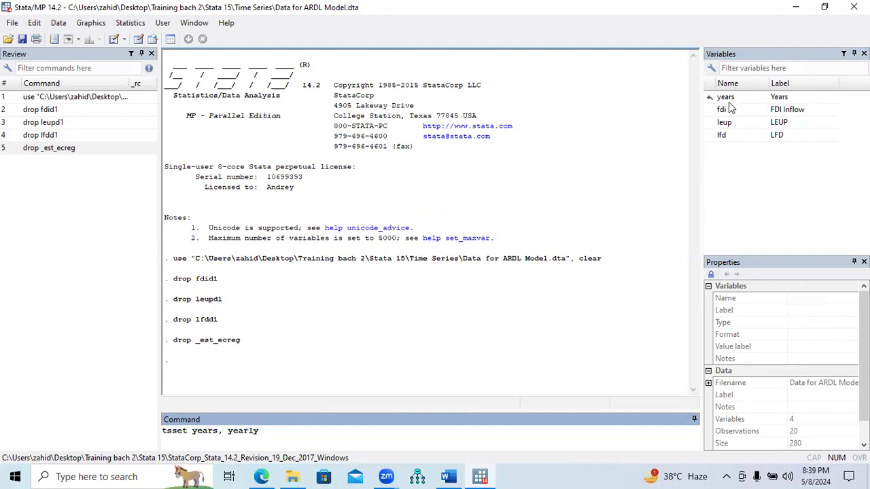
key("Return")
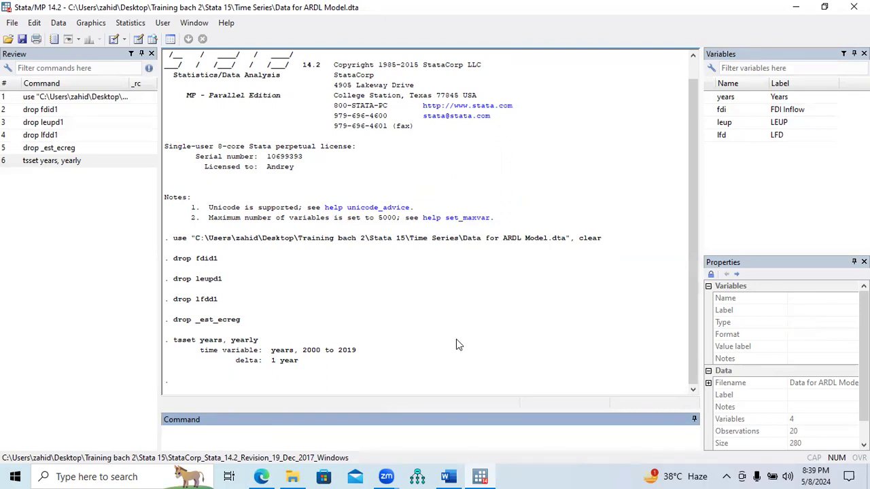
Check the line graph command in the Word document, then plot fdi against years in Stata, enlarging the graph and closing it after viewing
left_click(458, 475)
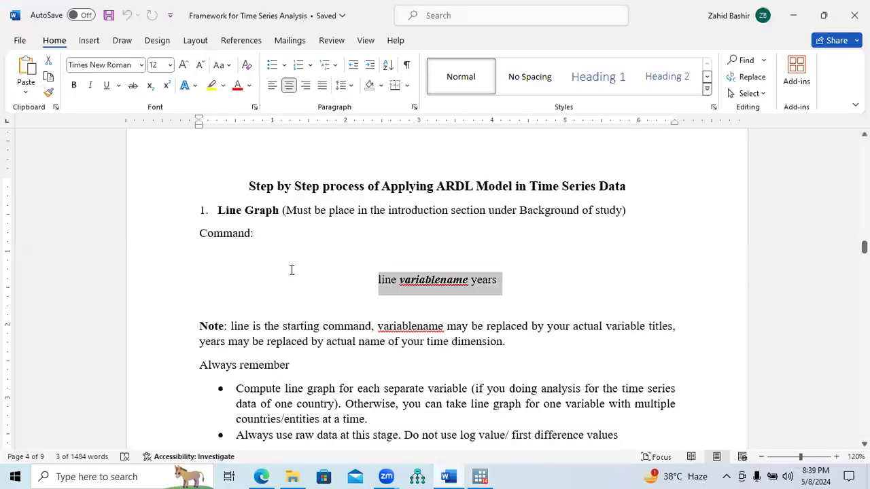
left_click(480, 477)
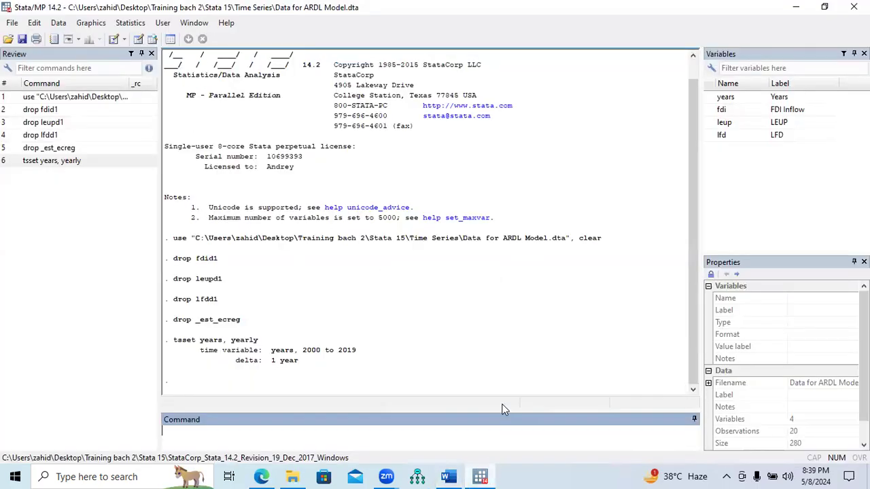
type("line")
left_click(709, 112)
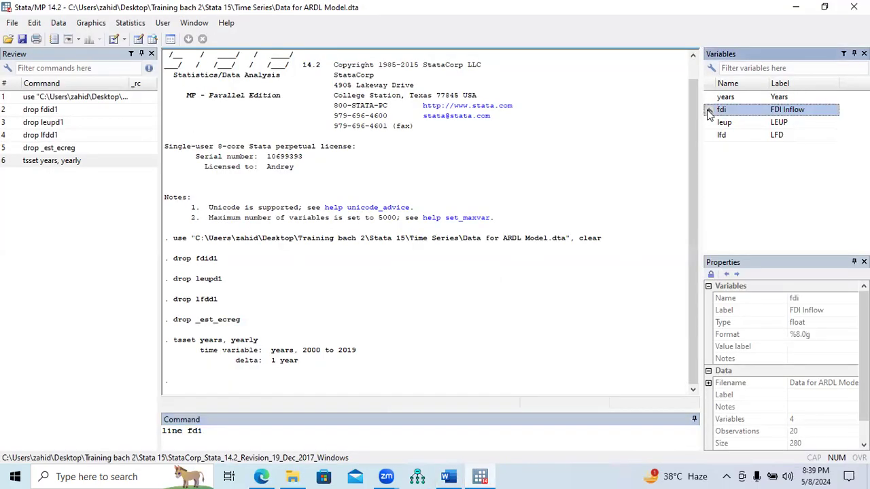
left_click(285, 436)
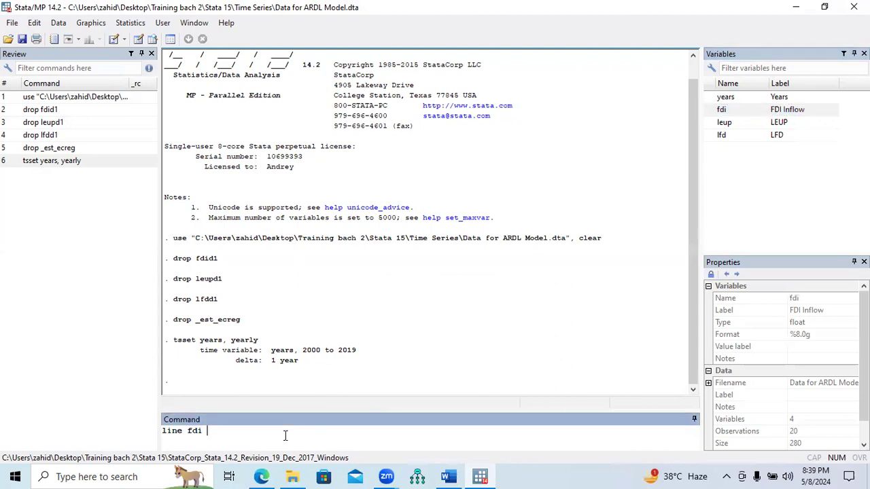
left_click(710, 100)
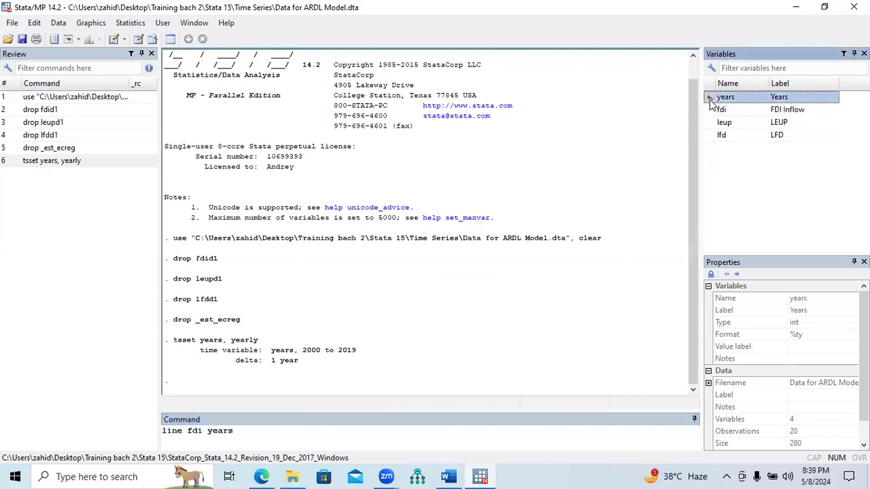
key("Return")
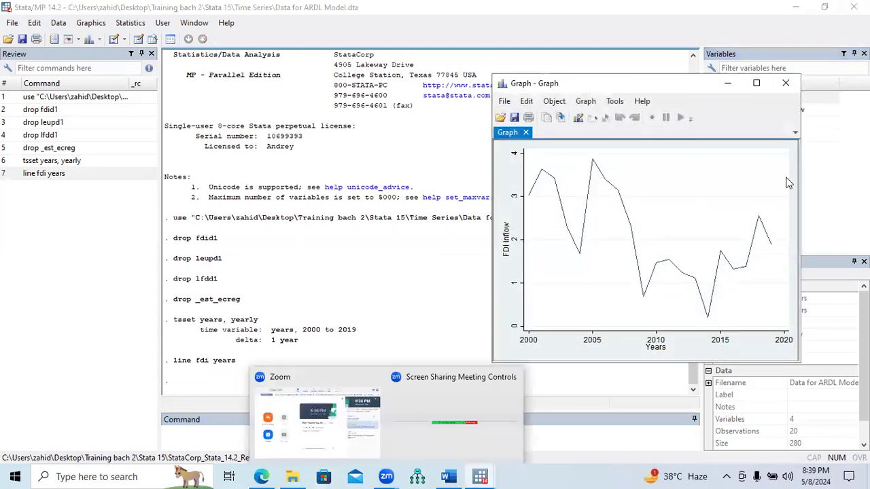
left_click(757, 84)
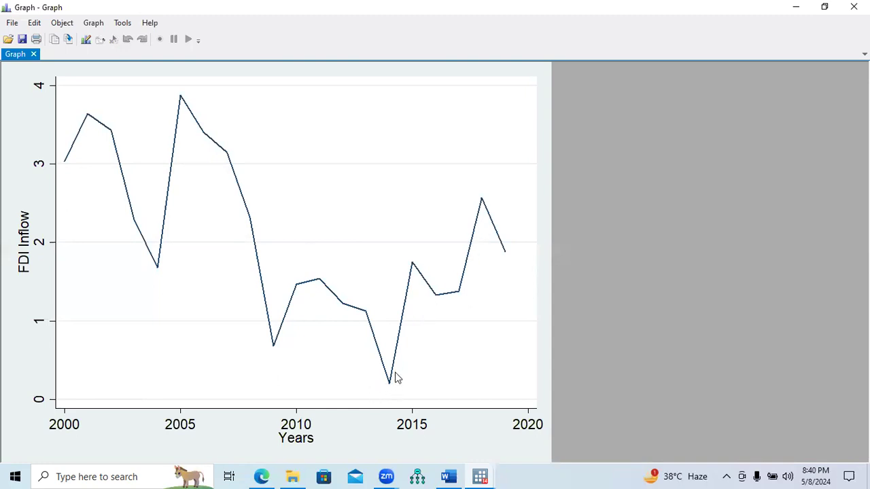
left_click(854, 7)
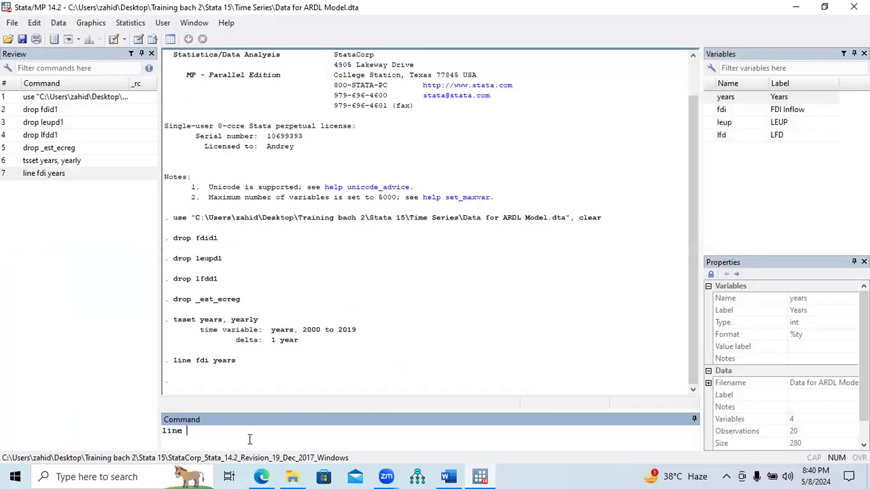
Plot a line graph of leup against years, enlarge it for viewing and close it
double_click(715, 123)
left_click(291, 433)
type("year")
key("Return")
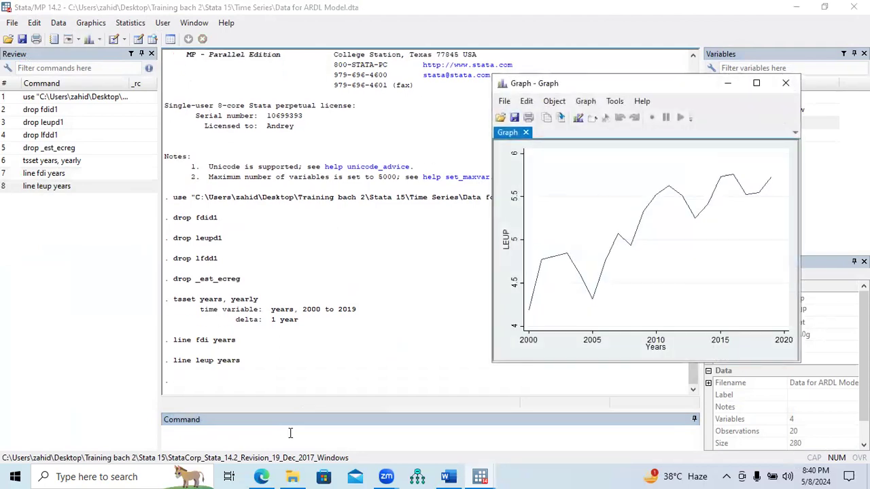
left_click(756, 83)
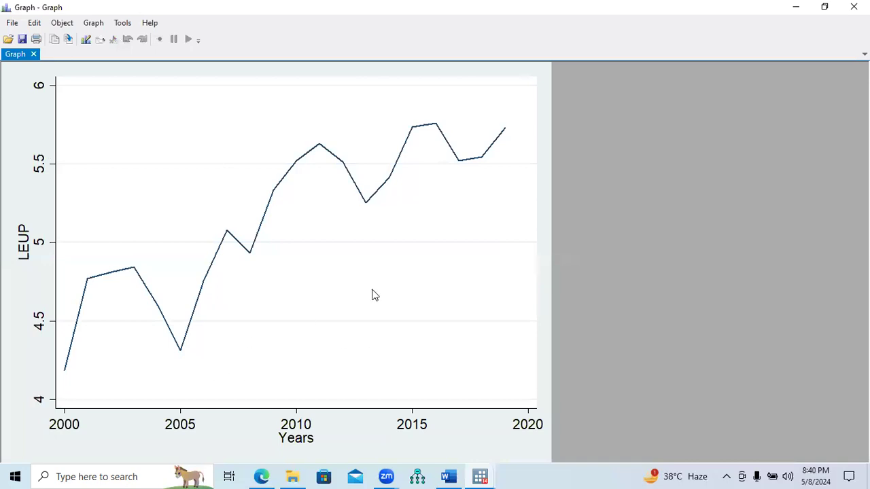
left_click(854, 6)
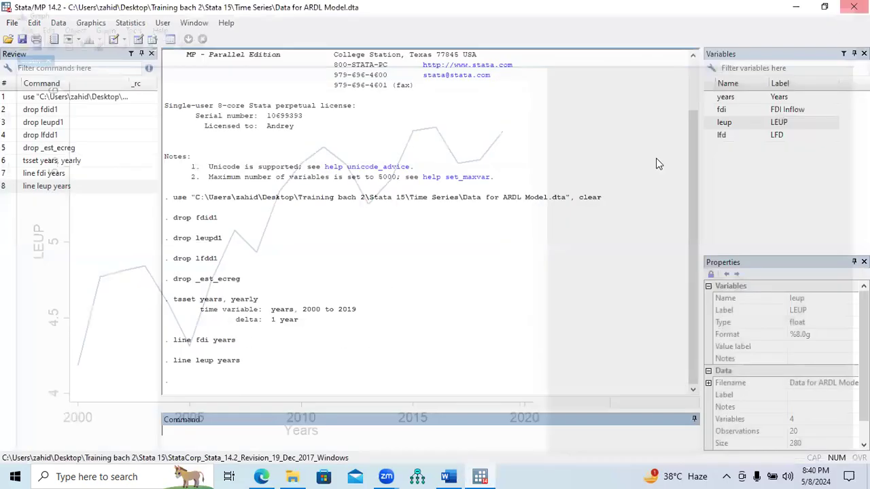
Plot a line graph of lfd against years, enlarge it for viewing and close it
left_click(710, 138)
left_click(276, 431)
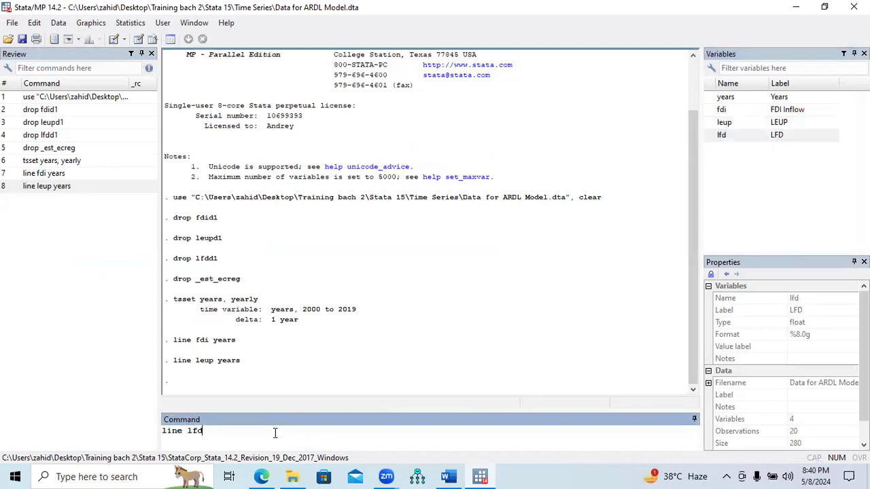
key("Return")
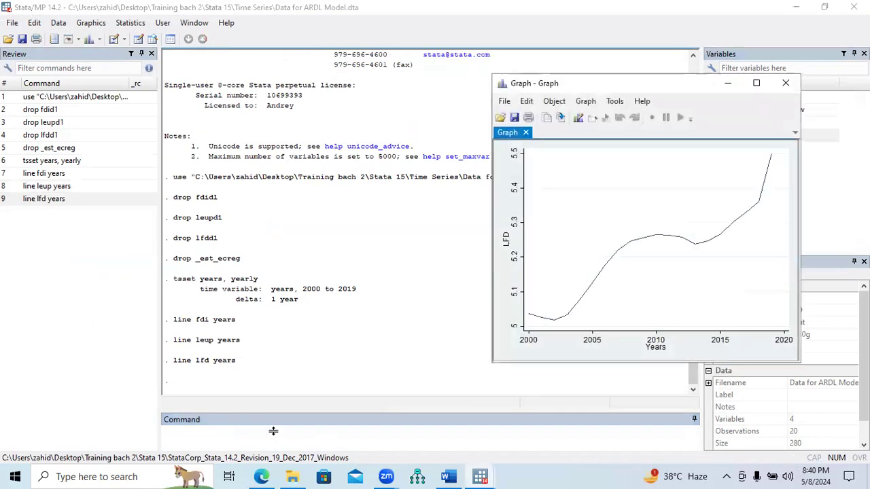
left_click(757, 83)
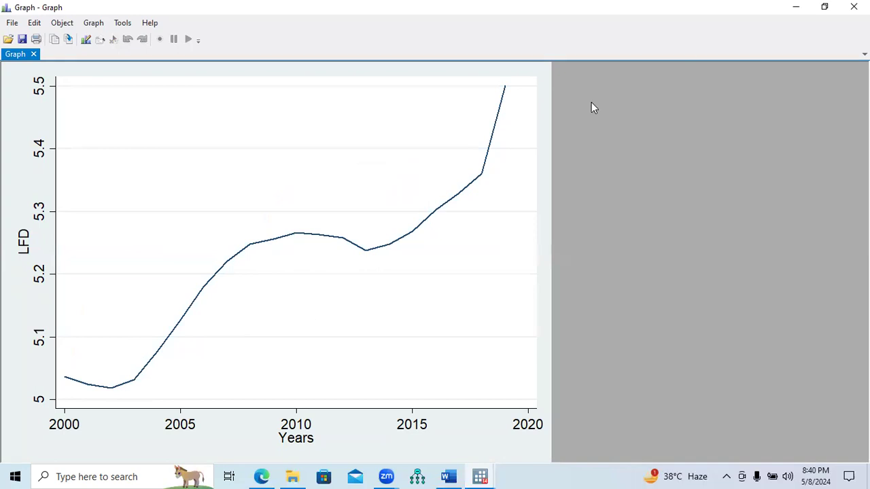
left_click(854, 7)
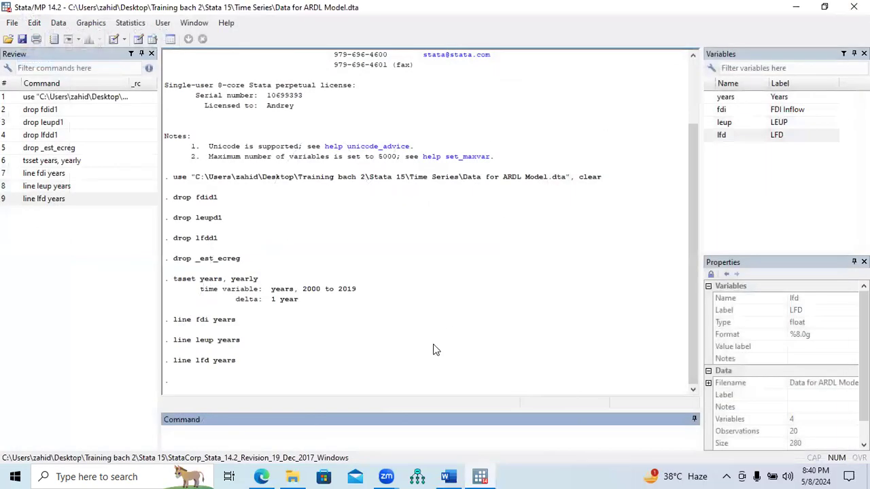
Switch to the Word document and examine the command and suggestions in the Descriptive Statistics section
left_click(448, 476)
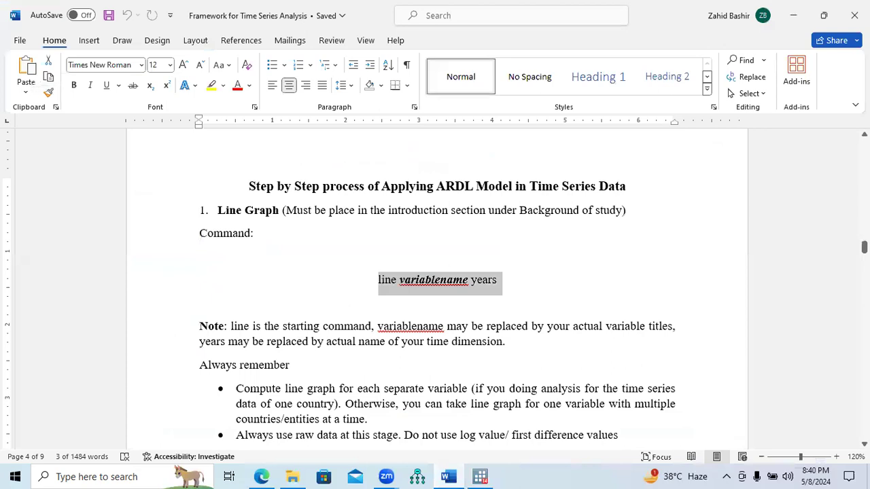
scroll(435, 286, "down", 1)
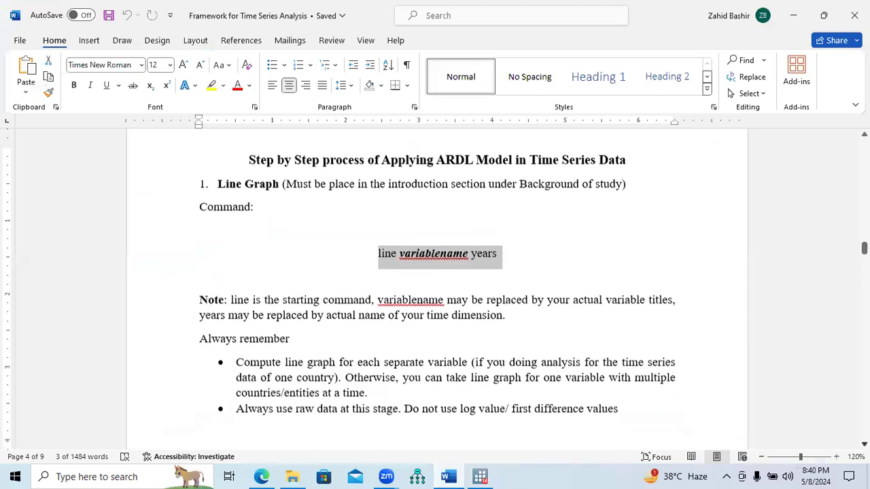
scroll(436, 285, "down", 1)
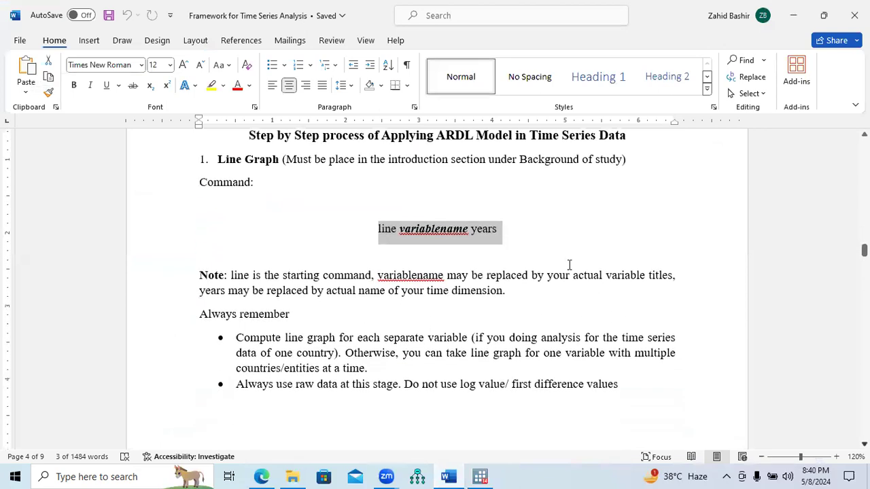
scroll(569, 265, "down", 2)
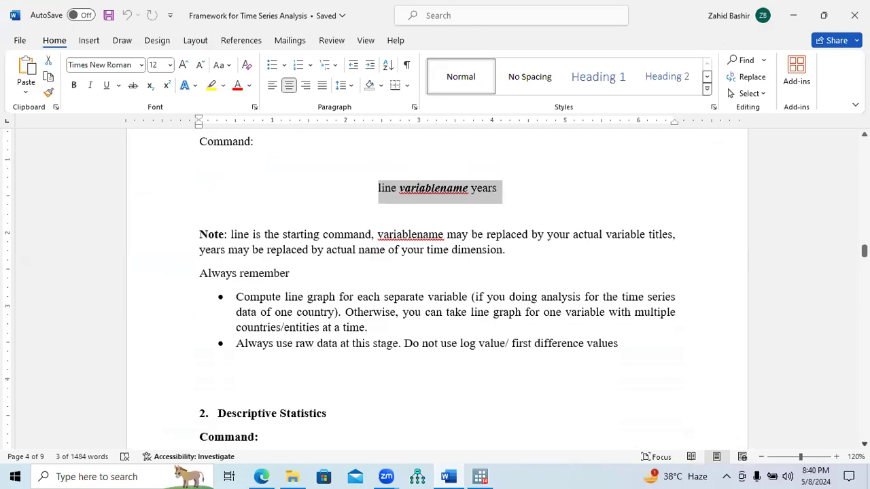
scroll(435, 289, "down", 8)
scroll(799, 414, "down", 2)
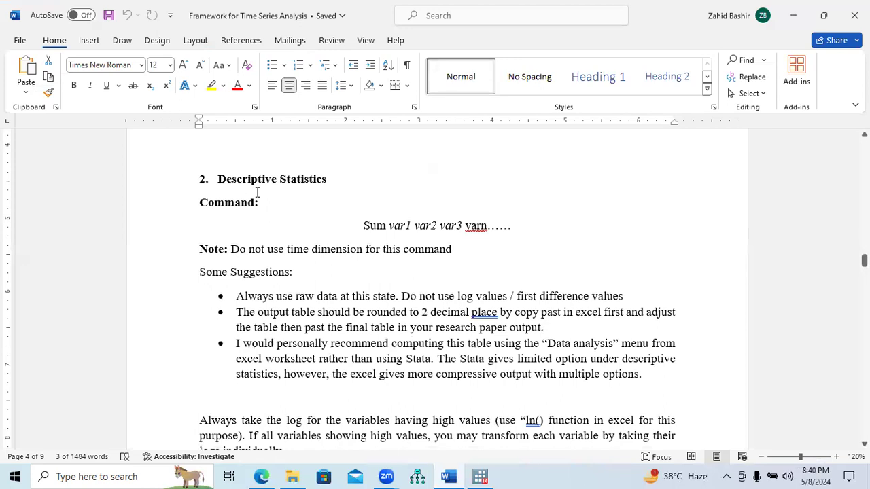
Return to Stata and compute descriptive statistics with the command "sum fdi leup lfd"
left_click(480, 477)
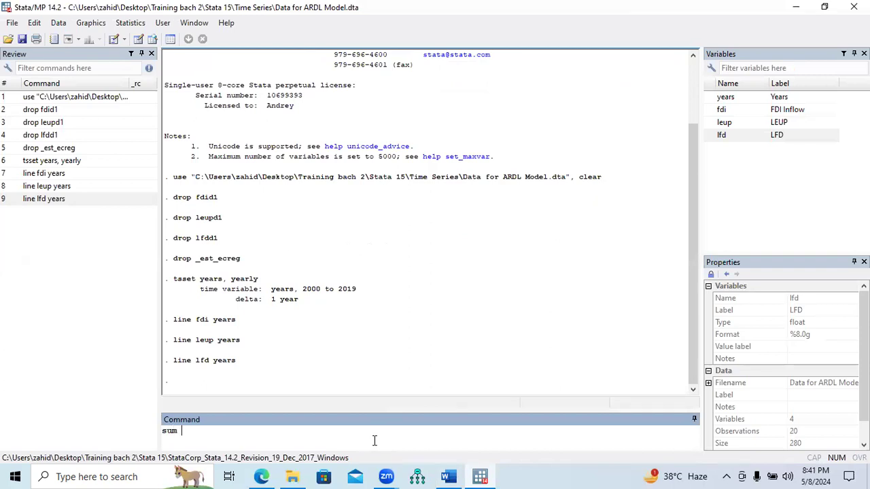
mouse_move(792, 136)
left_click(709, 110)
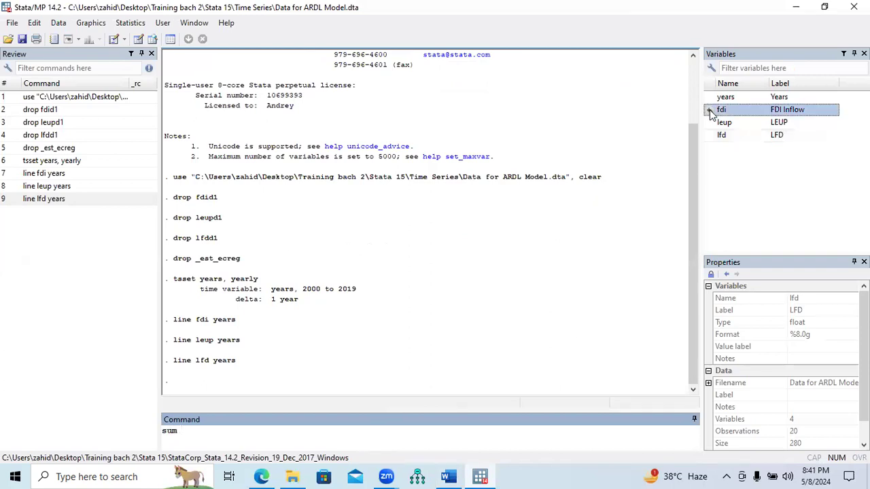
left_click(709, 122)
left_click(710, 135)
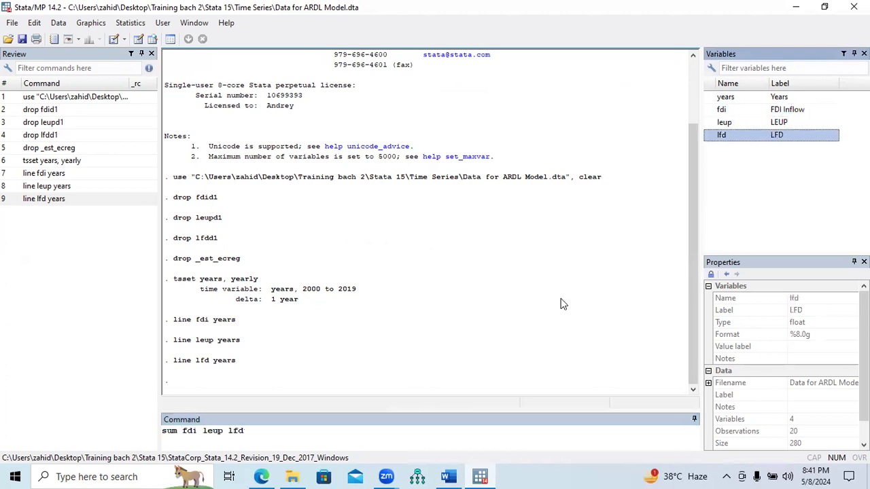
key("Return")
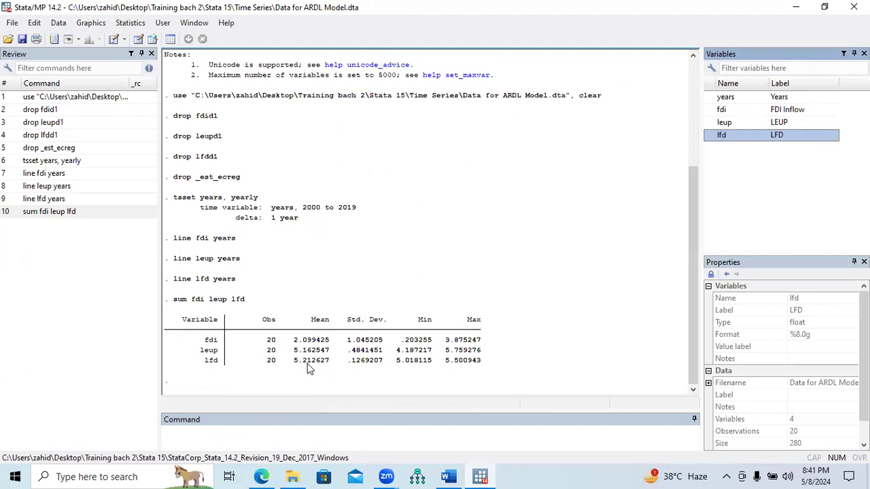
Switch to the Word document and examine the hypotheses and first-difference note in the Unit Root Testing section
left_click(448, 477)
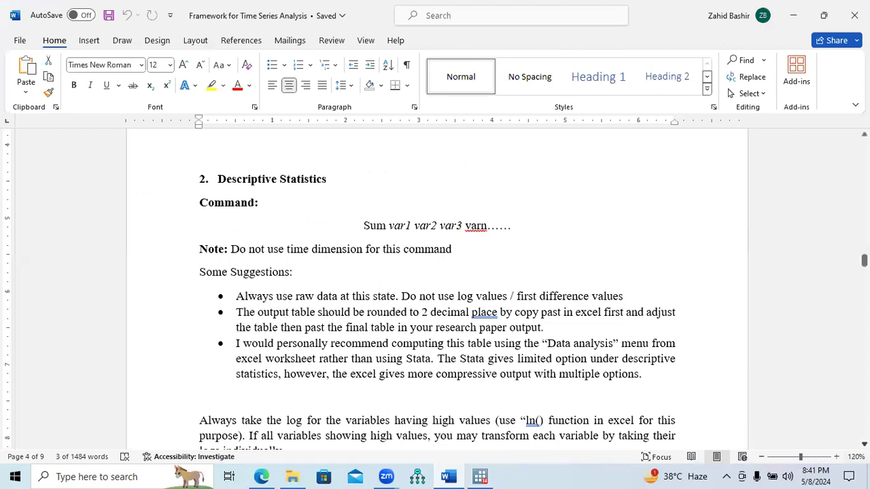
scroll(864, 261, "down", 1)
scroll(435, 286, "down", 2)
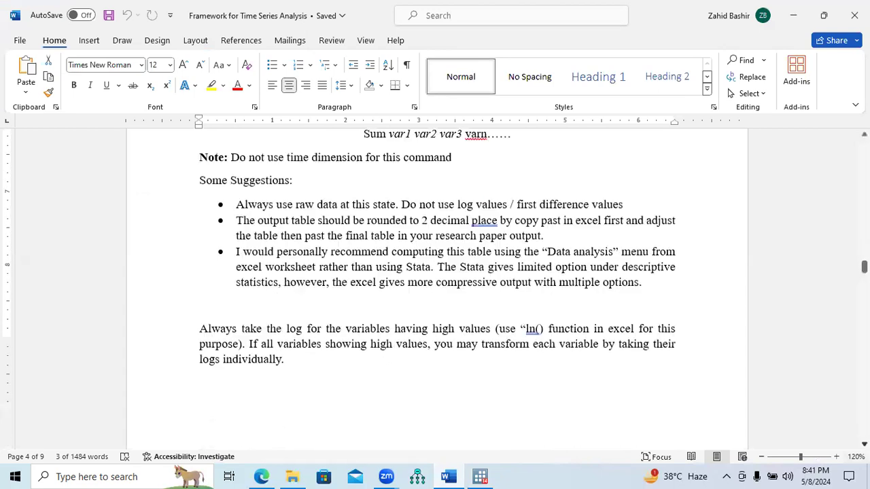
scroll(435, 285, "down", 8)
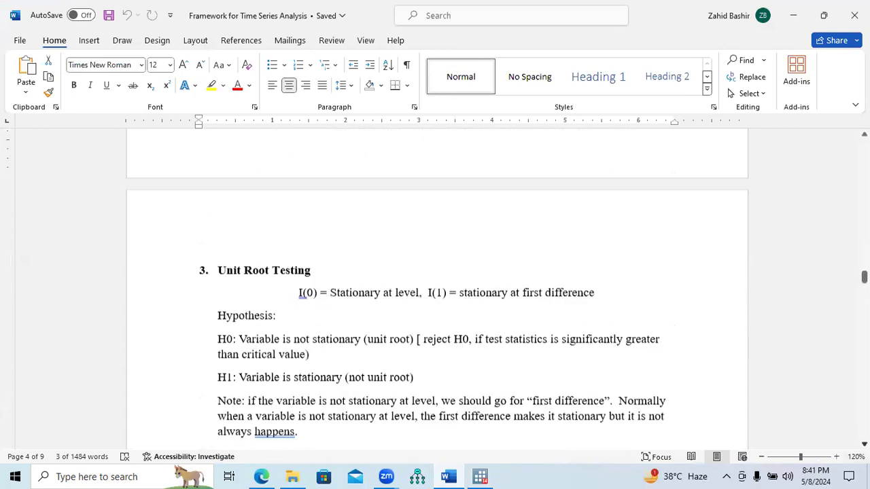
scroll(435, 285, "down", 10)
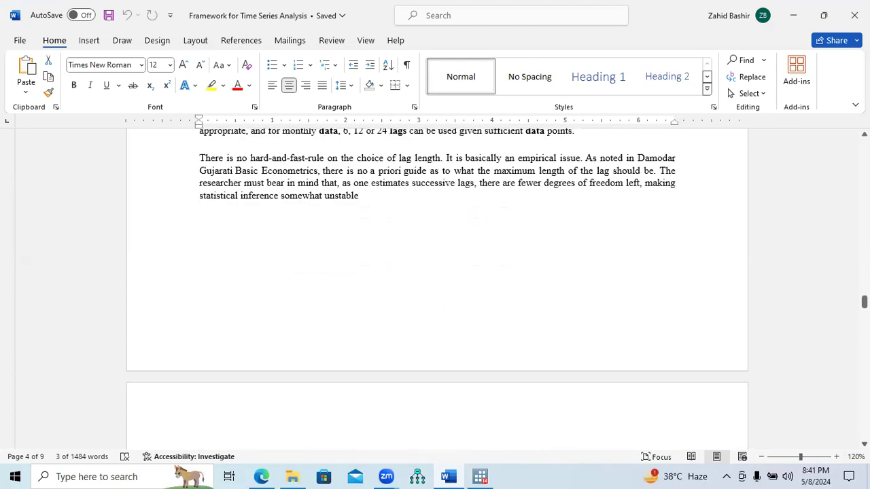
scroll(435, 285, "up", 1)
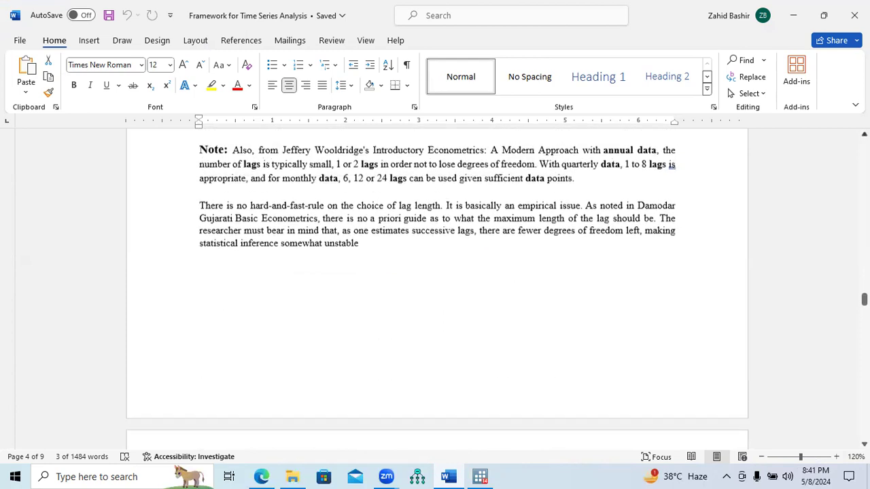
scroll(435, 286, "up", 1)
scroll(435, 286, "up", 8)
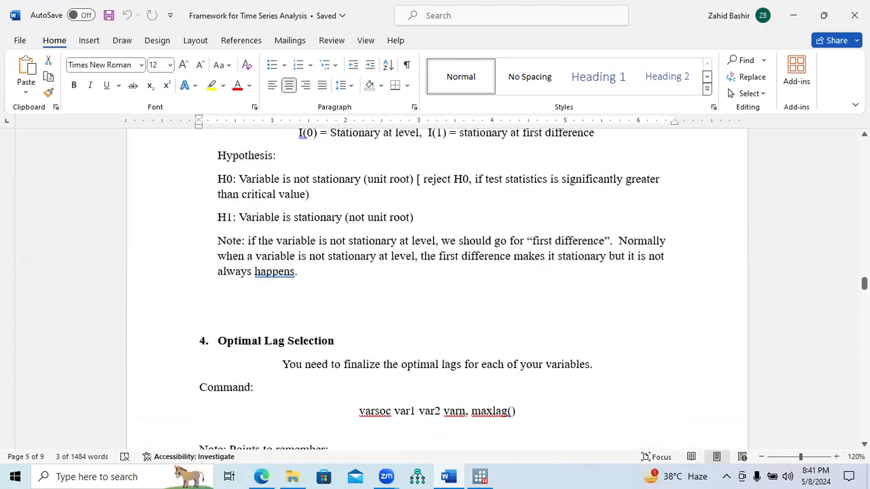
scroll(435, 286, "up", 1)
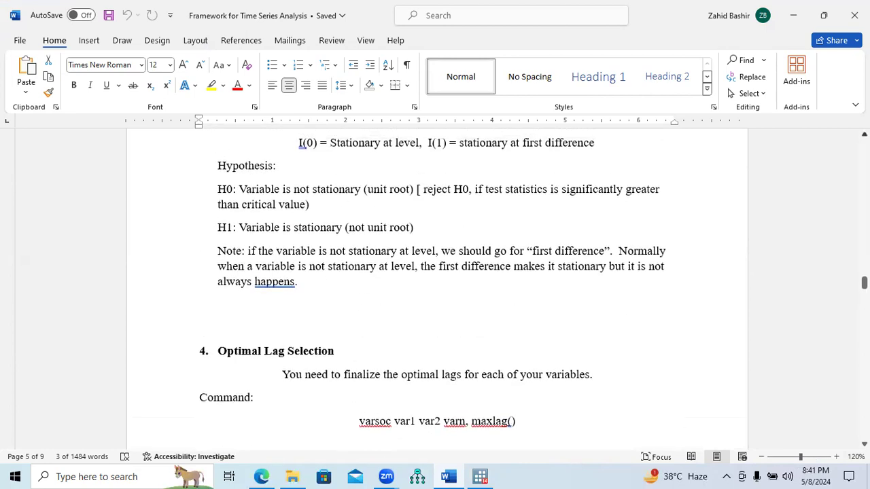
Return to Stata and set up an Augmented Dickey-Fuller unit-root test with fdi as the variable
left_click(480, 477)
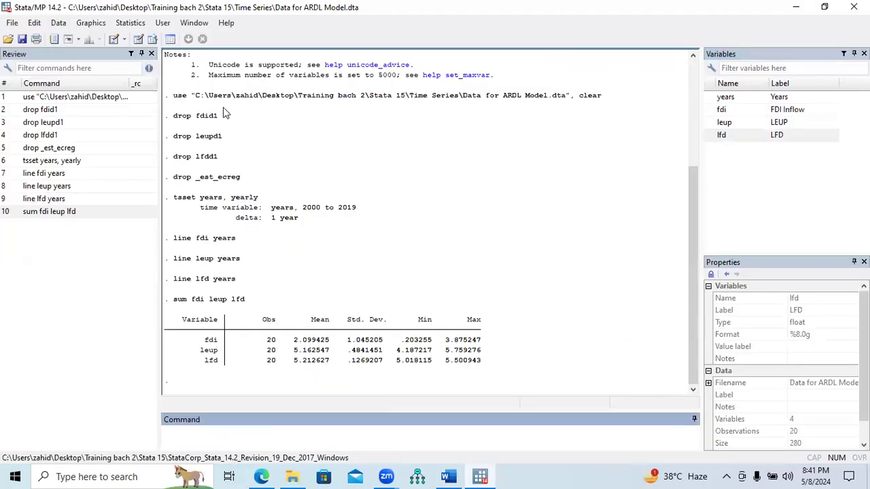
left_click(128, 24)
mouse_move(192, 231)
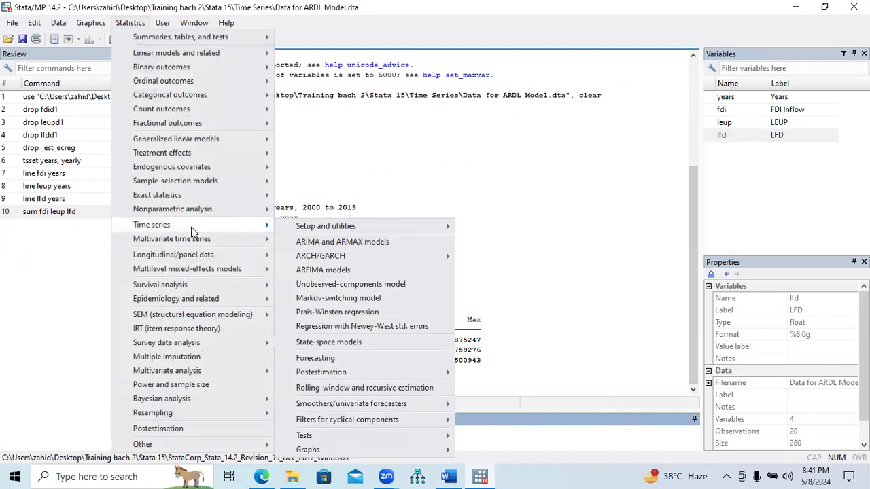
mouse_move(315, 437)
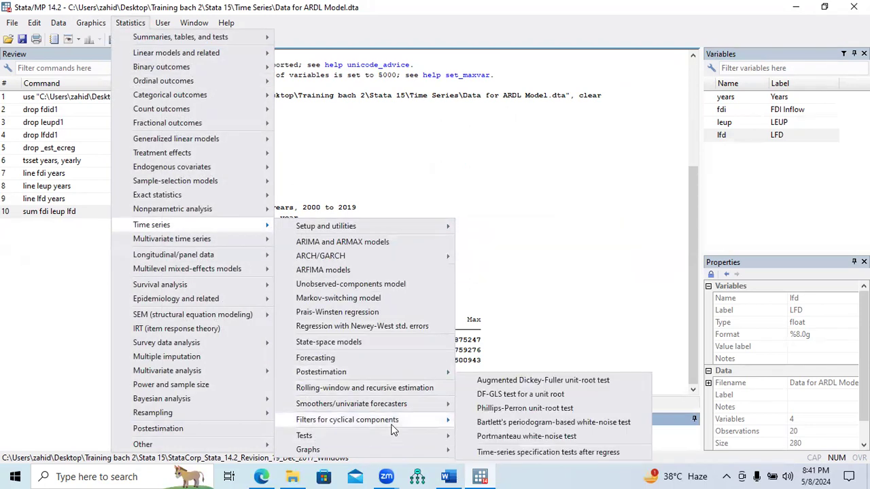
left_click(491, 382)
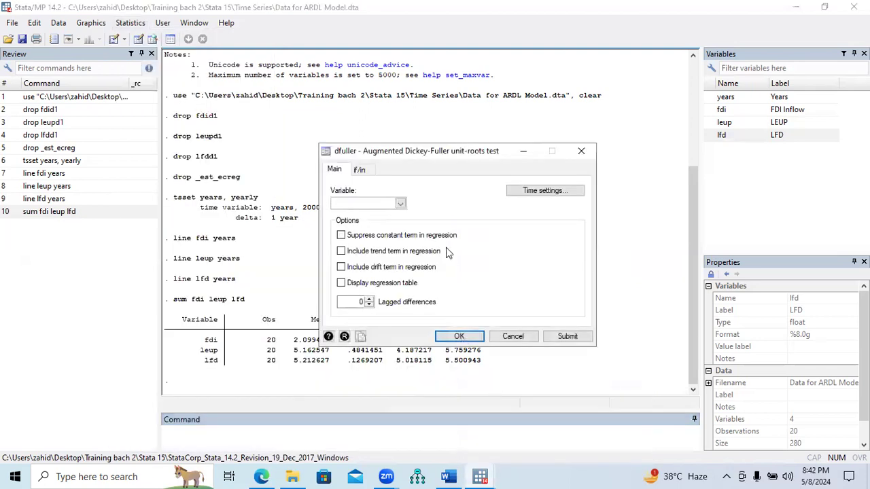
left_click(400, 204)
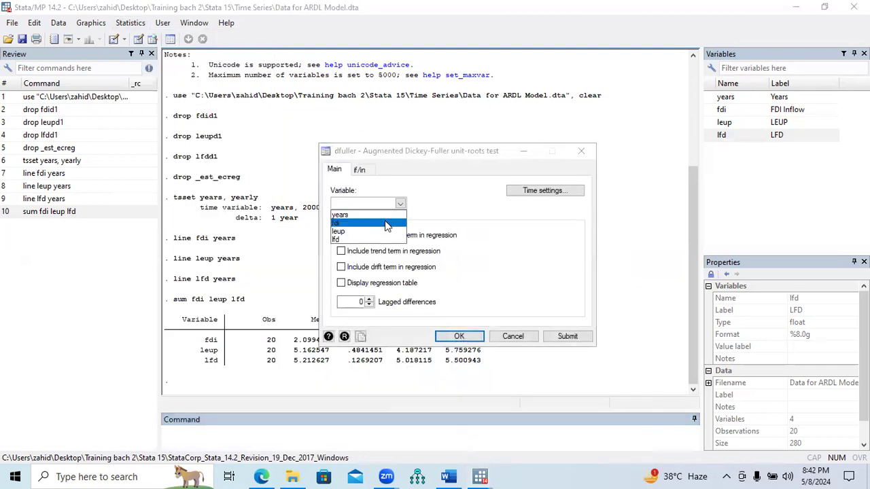
left_click(386, 224)
Declare the dataset as yearly time-series data with years as the time variable in the test's time settings
left_click(524, 195)
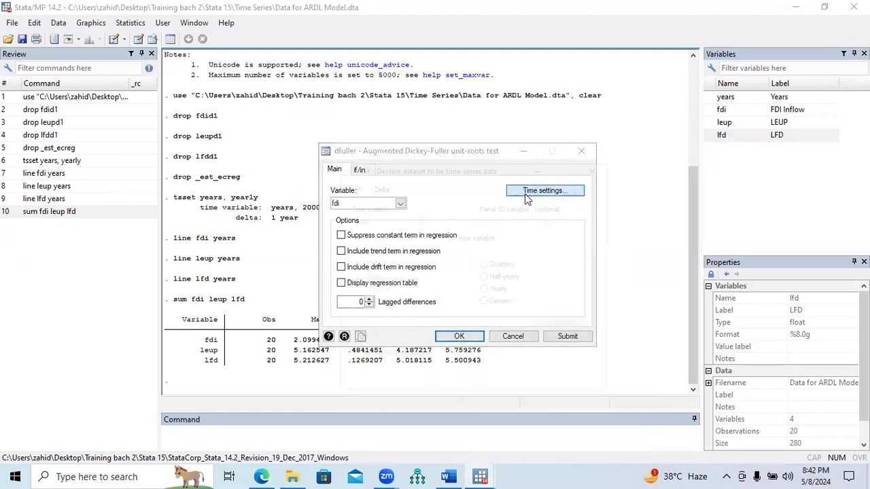
left_click(485, 289)
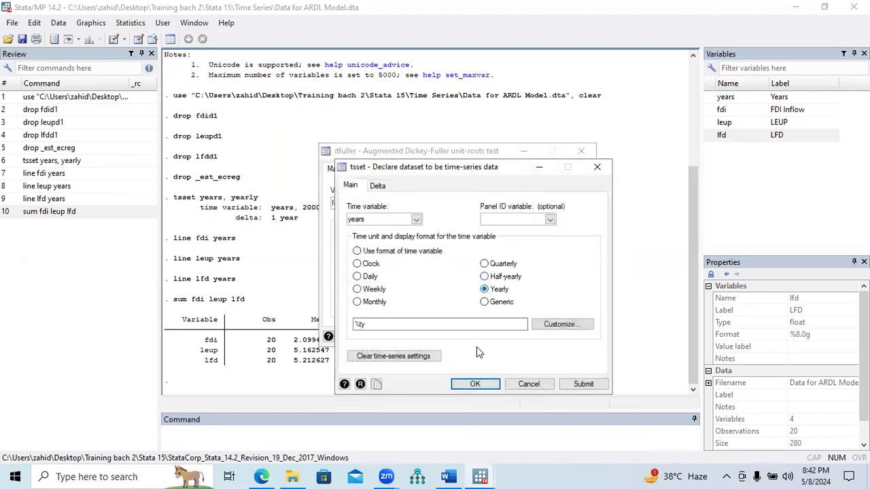
left_click(474, 385)
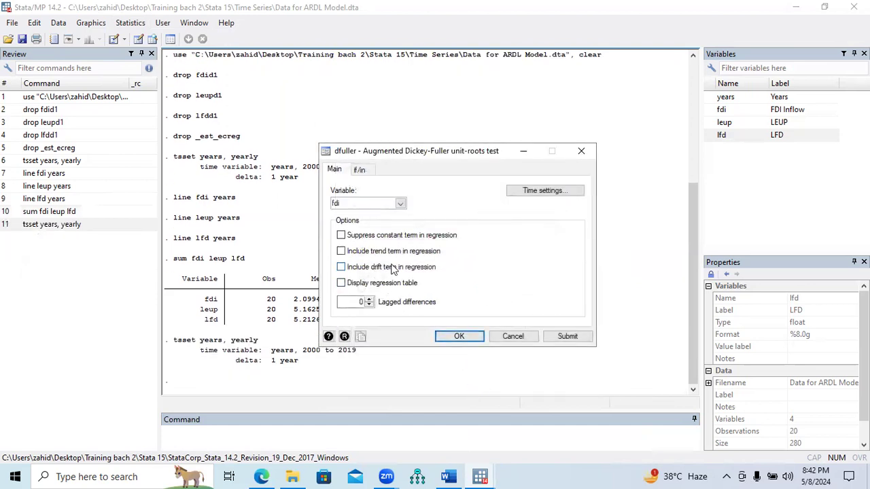
Run the Dickey-Fuller test on fdi with a trend term and 0 lagged differences, and highlight its test statistic
left_click(342, 252)
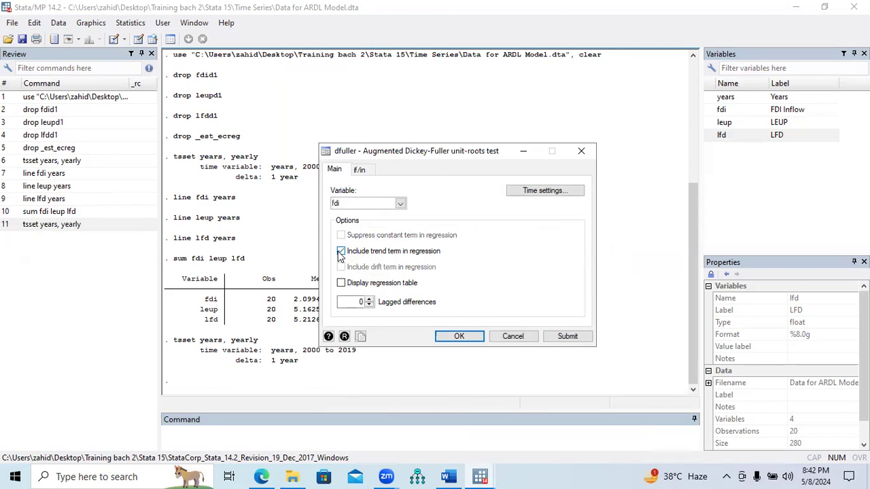
left_click(455, 337)
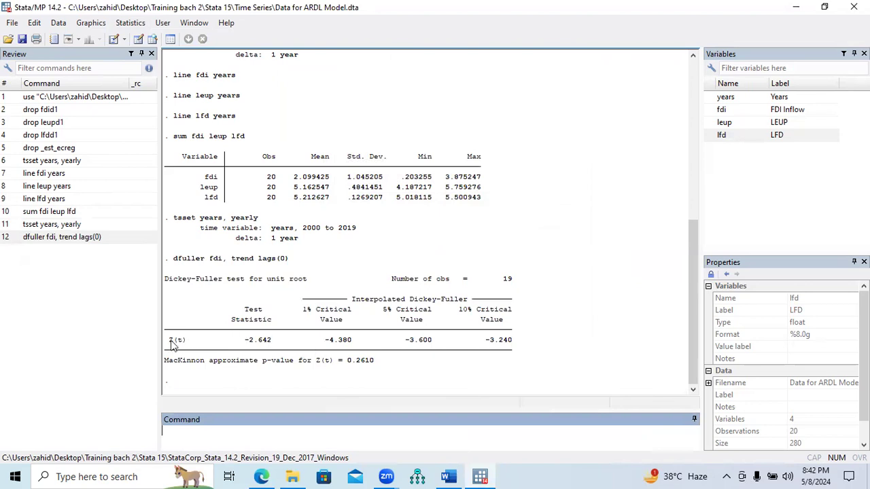
left_click_drag(248, 347, 272, 348)
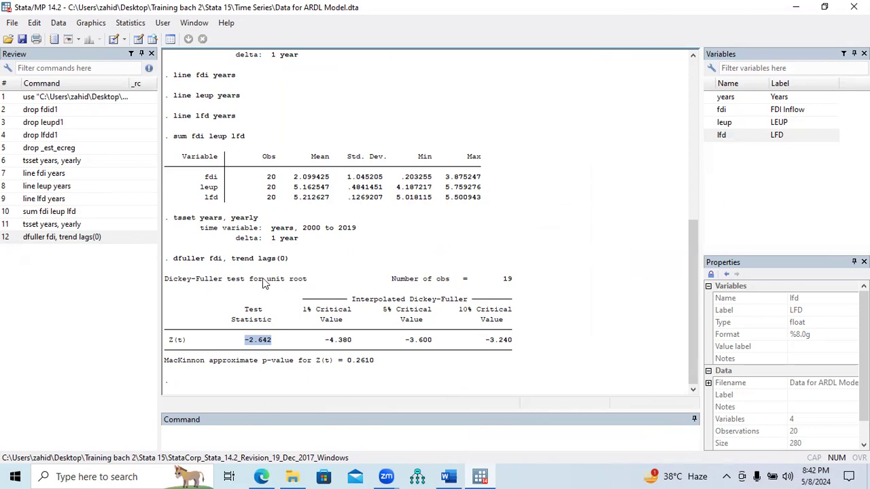
Reuse the fdi test command to test its first difference, running "dfuller d.fdi, trend lags(0)"
left_click_drag(292, 258, 175, 265)
key("ctrl+c")
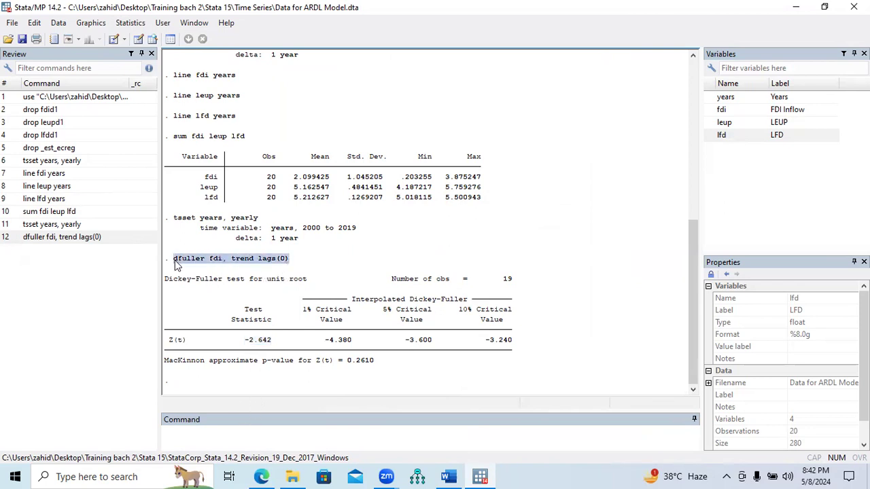
left_click(228, 436)
key("ctrl+v")
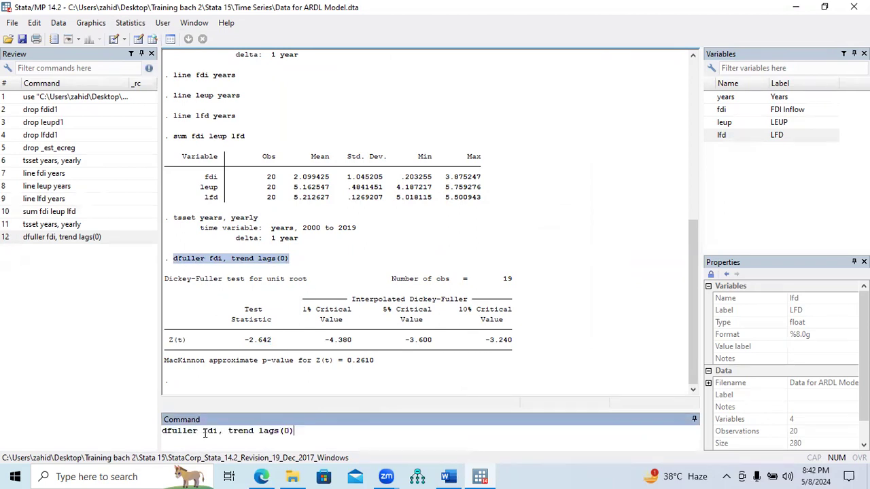
left_click(204, 432)
type("d.")
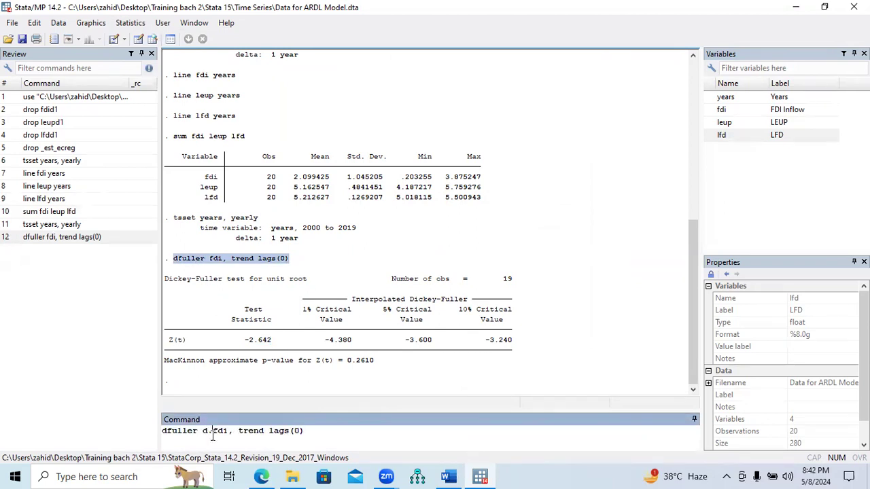
key("Return")
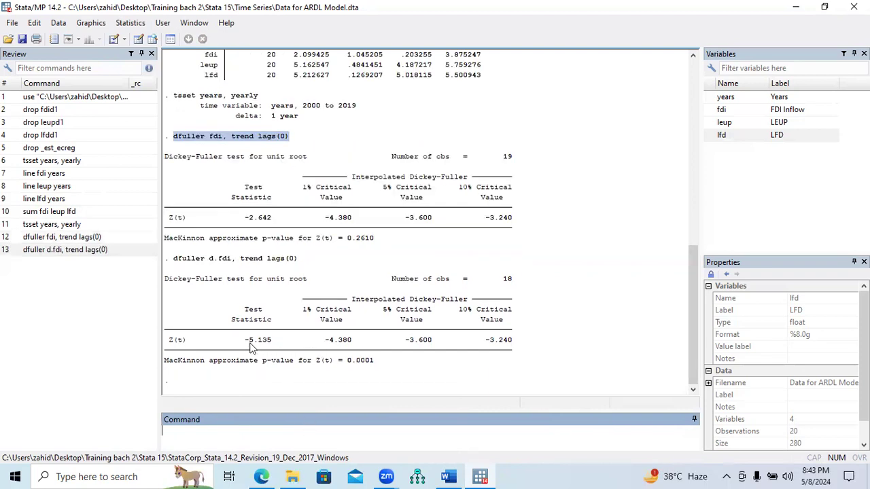
Compare the d.fdi test statistic with the 1%, 5% and 10% critical values and check its p-value
left_click_drag(245, 342, 272, 348)
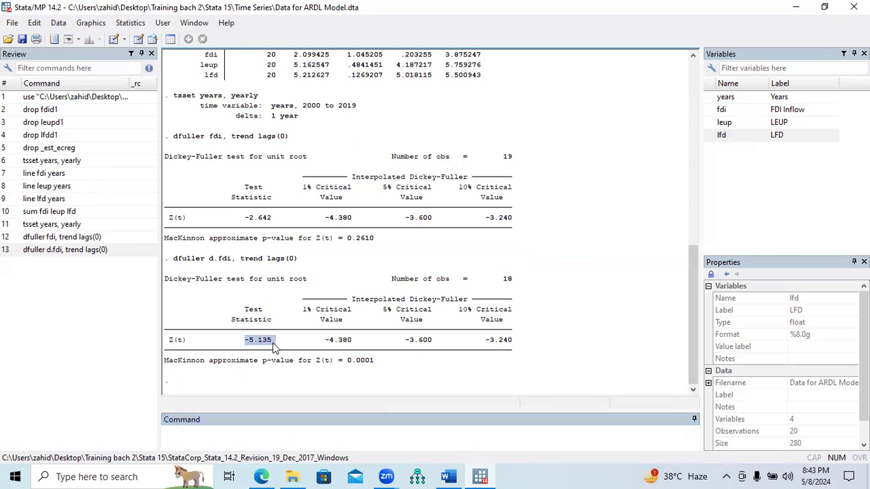
left_click_drag(346, 361, 373, 366)
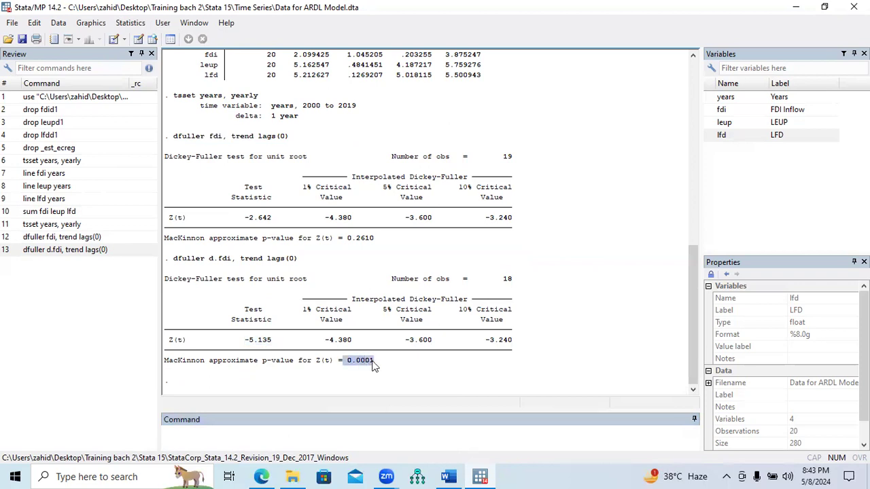
left_click_drag(245, 340, 271, 346)
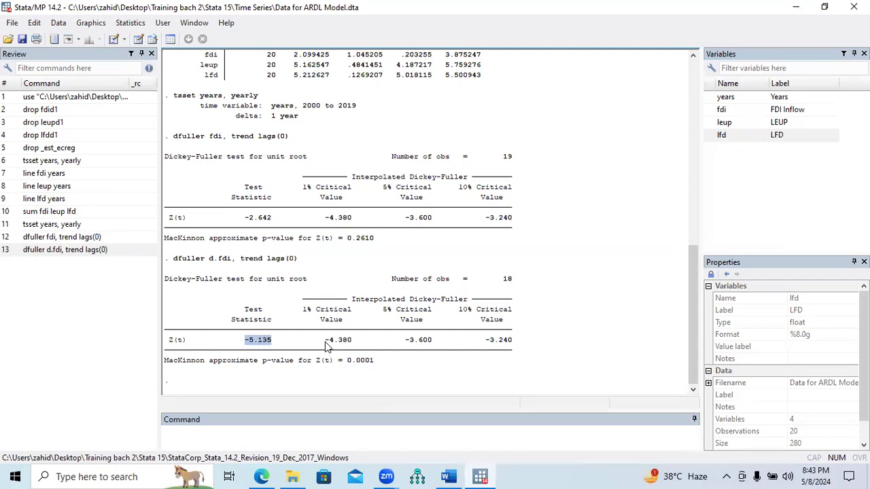
left_click_drag(325, 340, 350, 343)
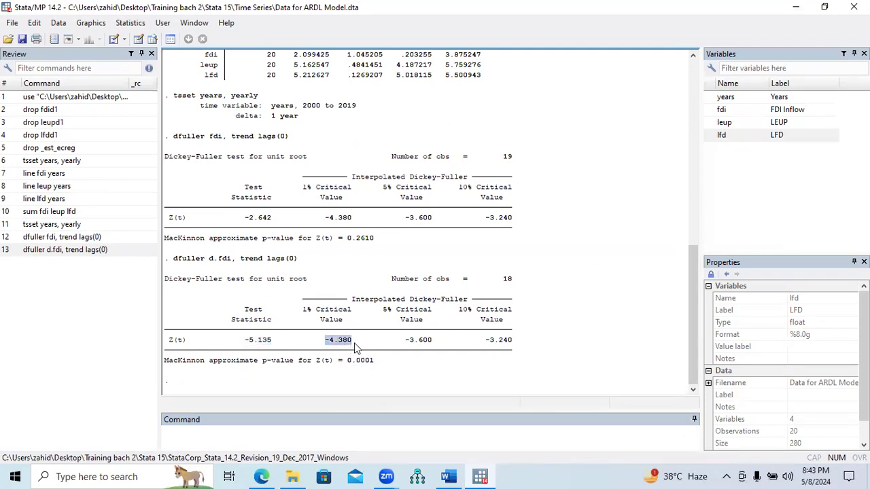
left_click_drag(407, 341, 515, 345)
Switch to the Word document and add the line "DV is stationarity at 1st difference (I(1))" above Optimal Lag Selection
left_click(448, 476)
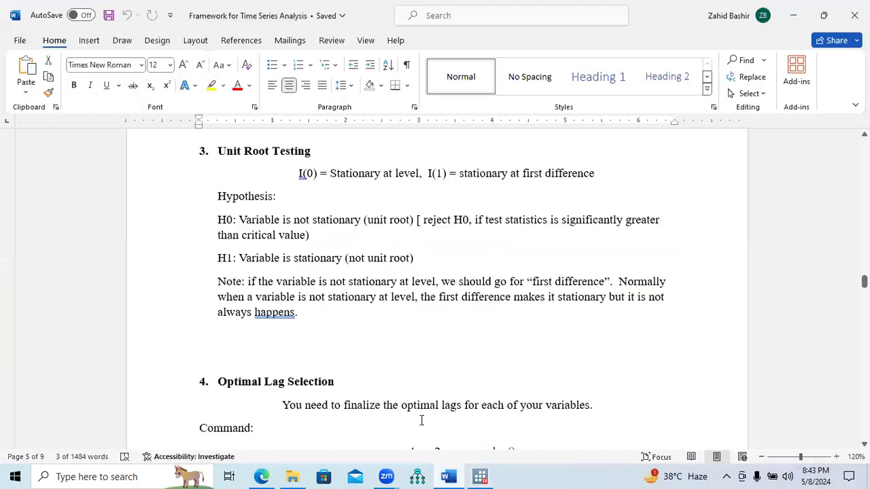
left_click(291, 360)
type("D")
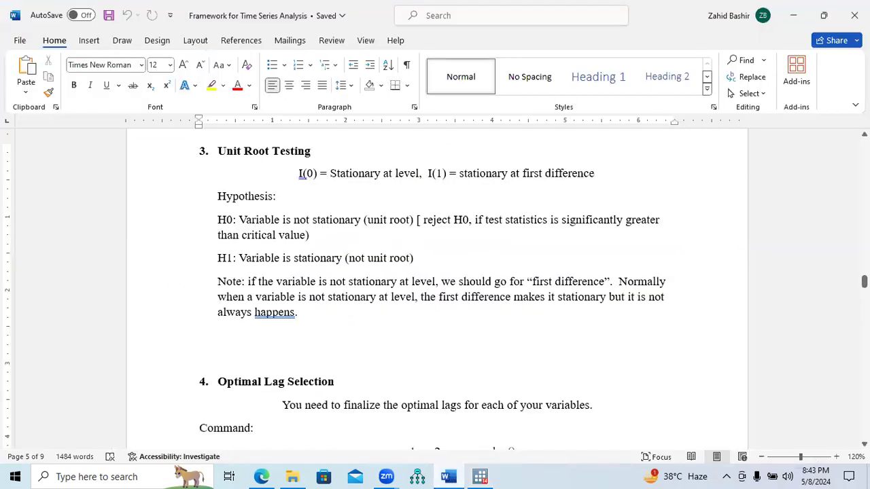
type("V is stationarity at ")
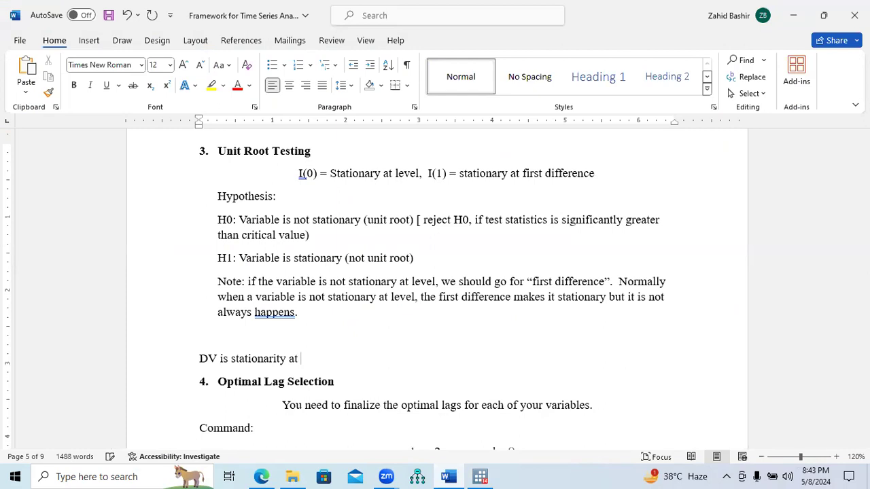
type("1st difference (")
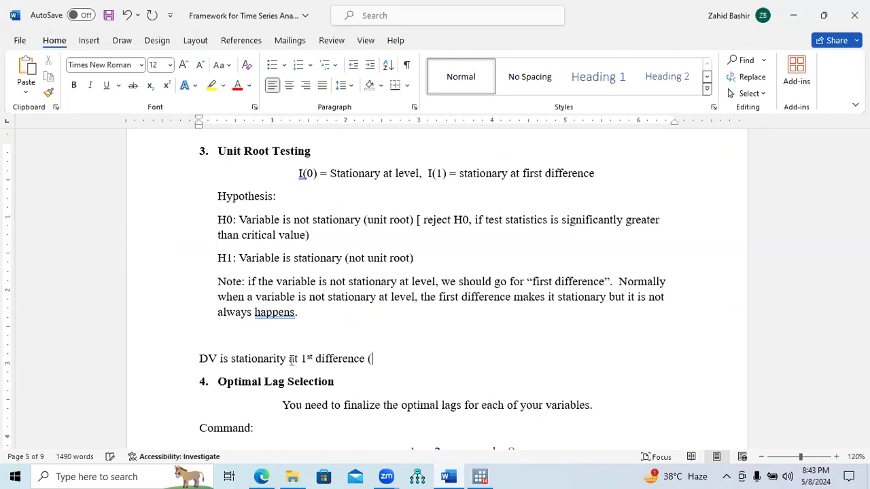
type("I(1))")
key("Return")
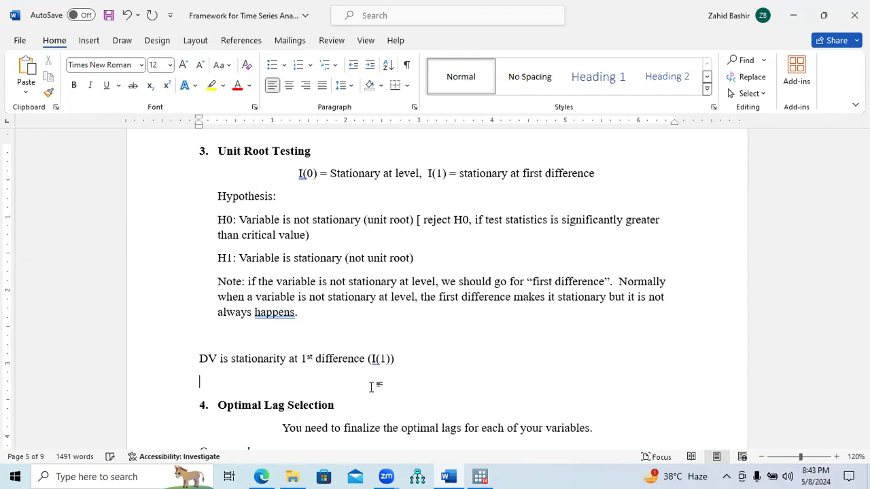
Add the line "IVs (Mixed, or 1st Difference)" below the DV stationarity note
type("IVs (Mixed, ")
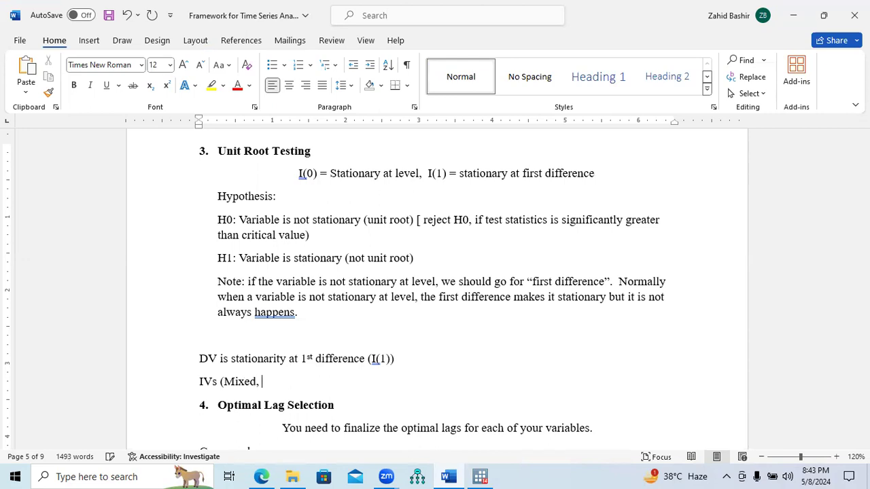
type("or Firs")
key("BackSpace")
key("BackSpace")
key("BackSpace")
key("BackSpace")
key("BackSpace")
type("1st Difference)")
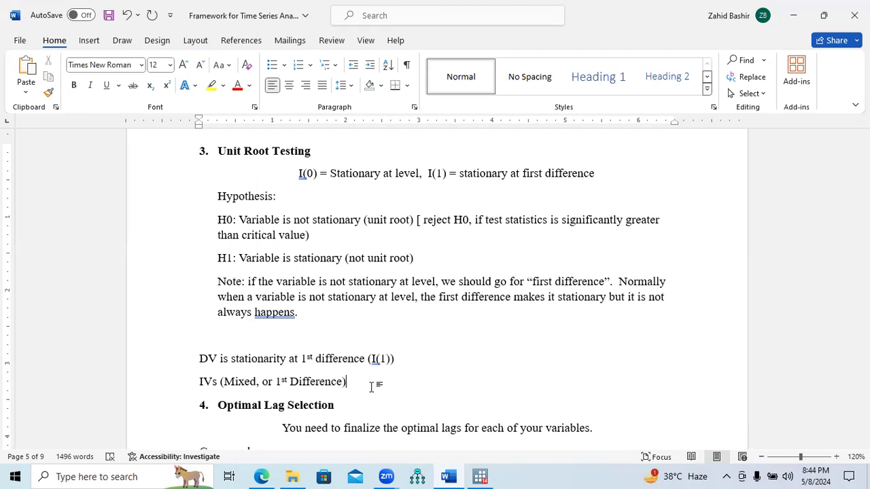
Switch to Stata and reuse the level test of fdi for leup, running "dfuller leup, trend lags(0)"
left_click(480, 476)
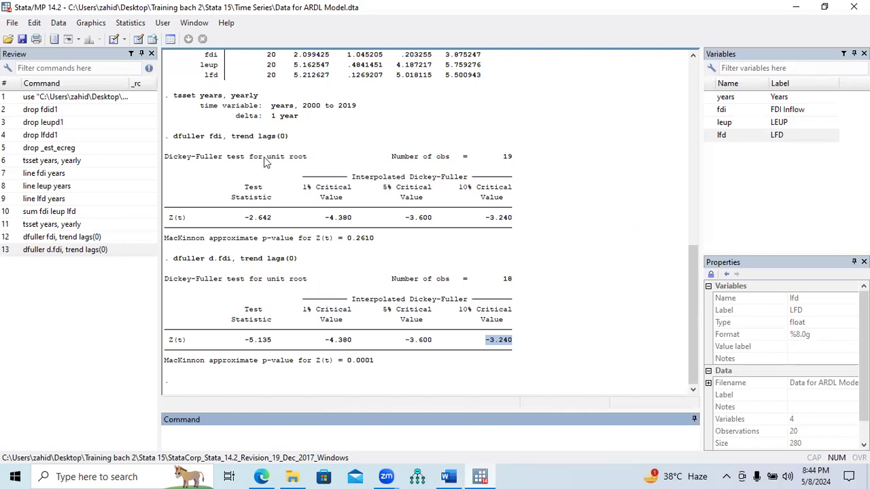
left_click_drag(288, 137, 176, 141)
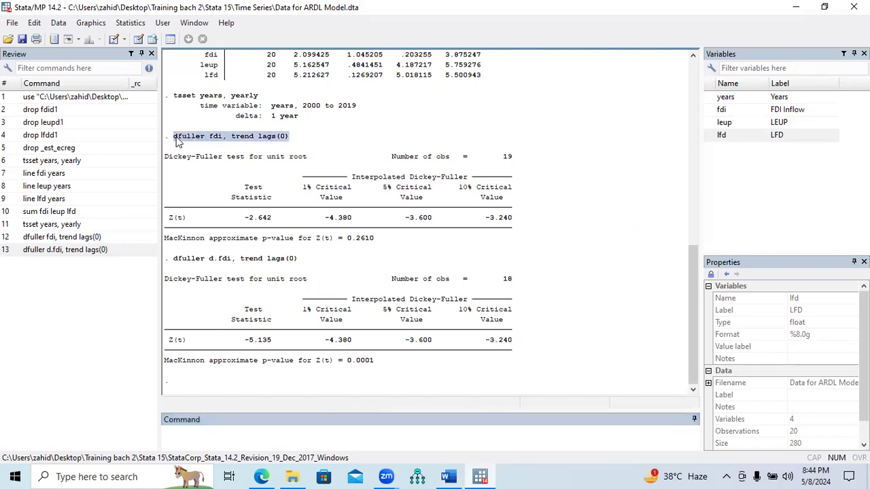
left_click(88, 237)
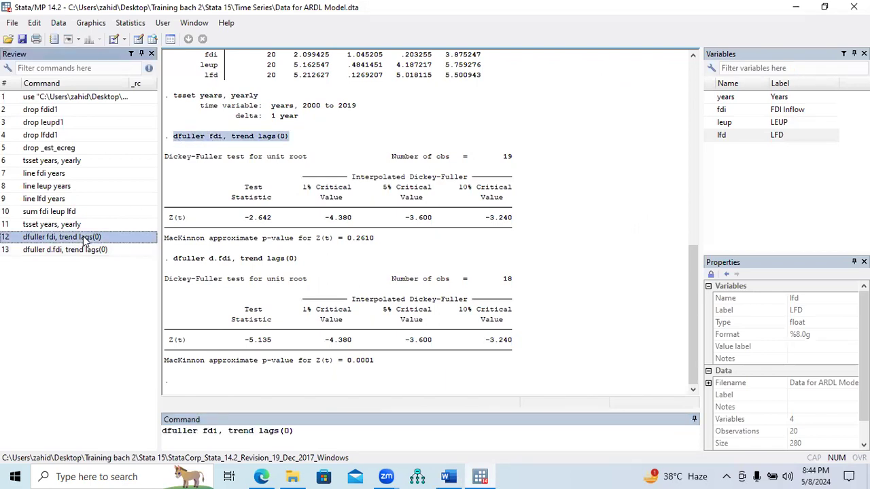
left_click(219, 433)
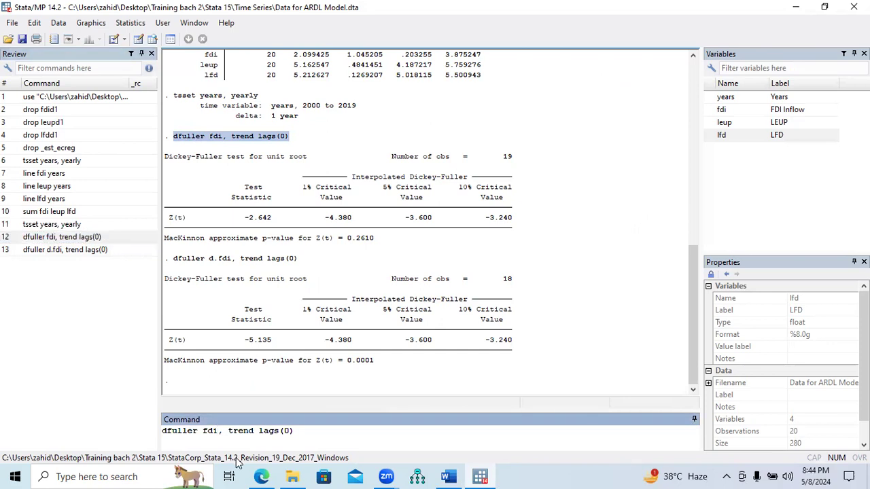
key("BackSpace")
key("BackSpace")
key("BackSpace")
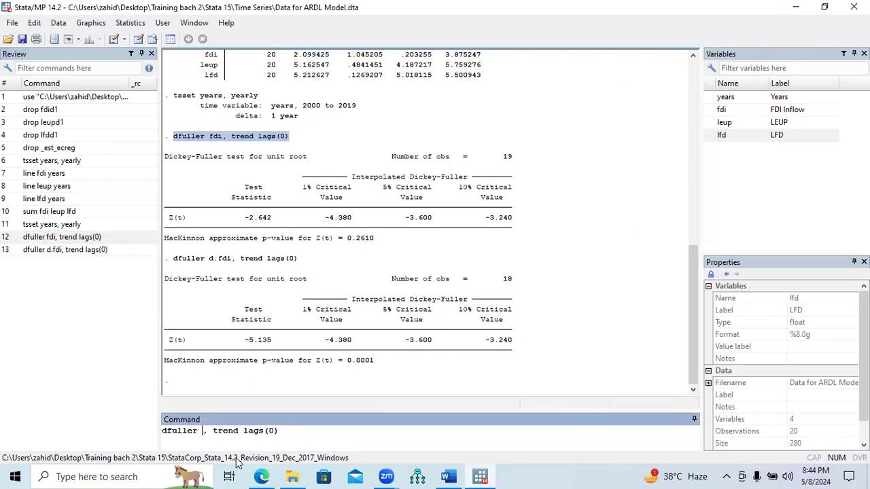
double_click(723, 123)
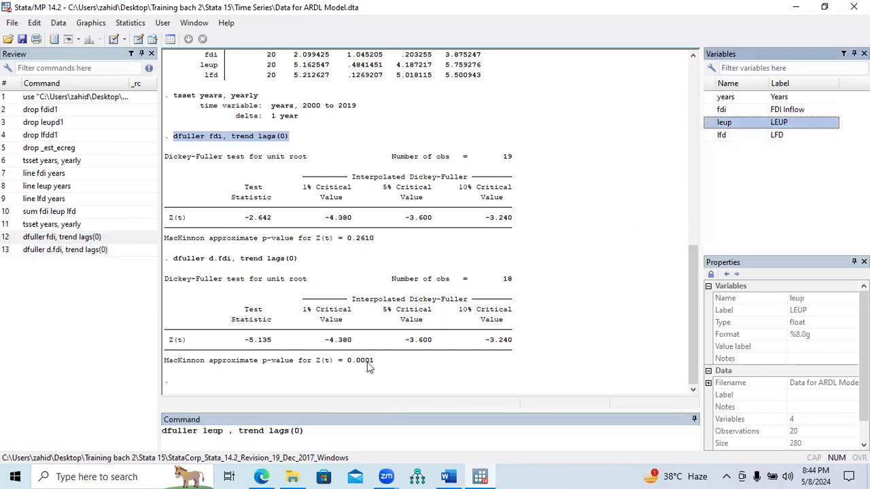
left_click(230, 435)
key("BackSpace")
key("Return")
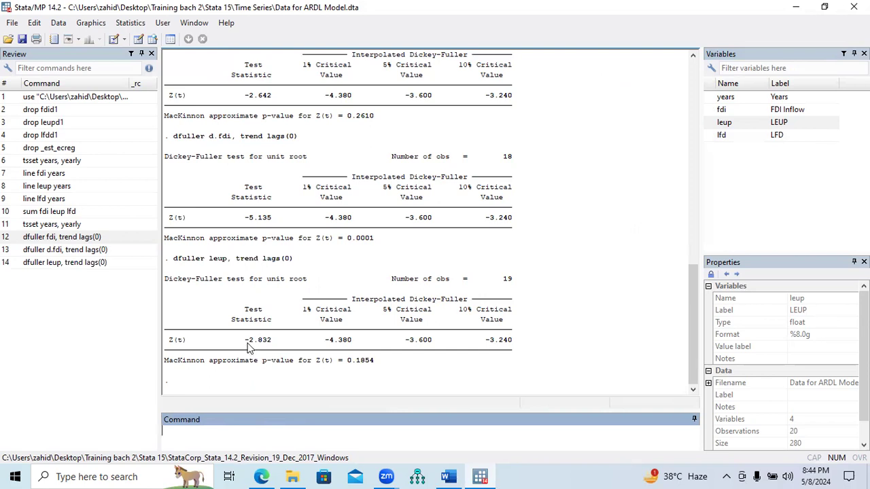
Check the leup test statistic and p-value against the 1%, 5% and 10% critical values
left_click_drag(246, 341, 270, 347)
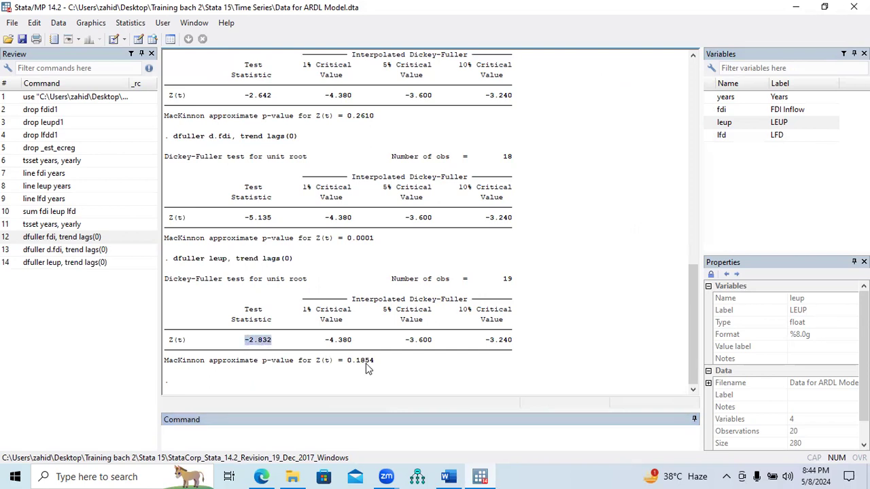
left_click_drag(346, 362, 368, 367)
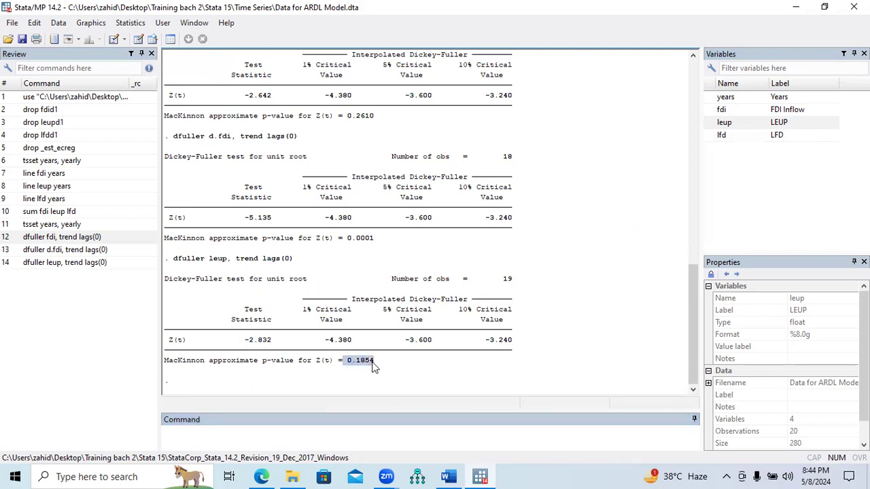
left_click_drag(325, 342, 511, 346)
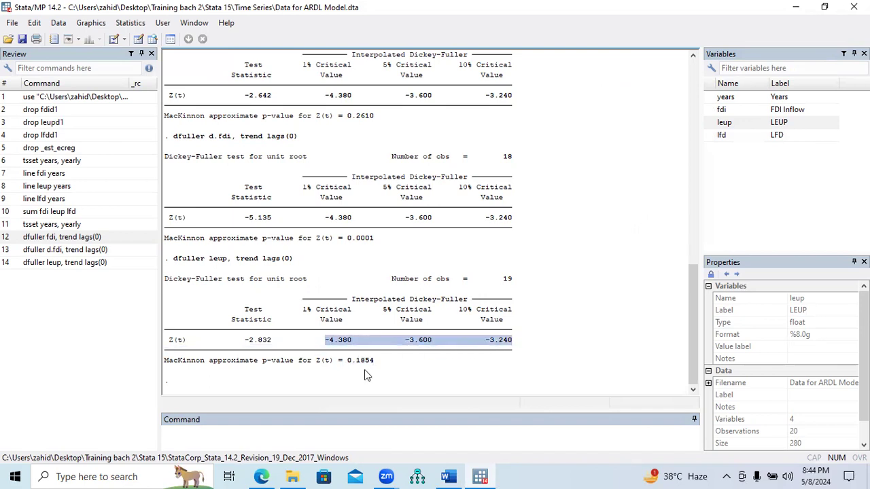
Reuse the leup command to test its first difference, running "dfuller d.leup, trend lags(0)"
left_click_drag(297, 261, 174, 264)
key("ctrl+c")
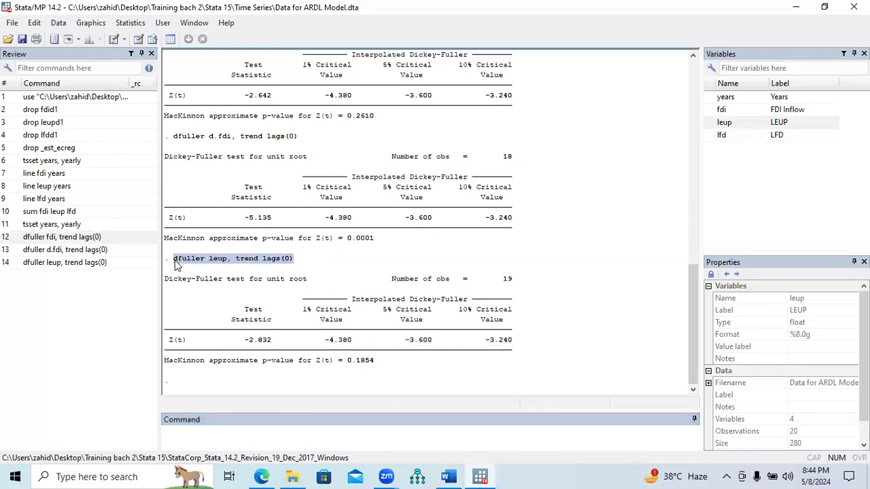
left_click(234, 440)
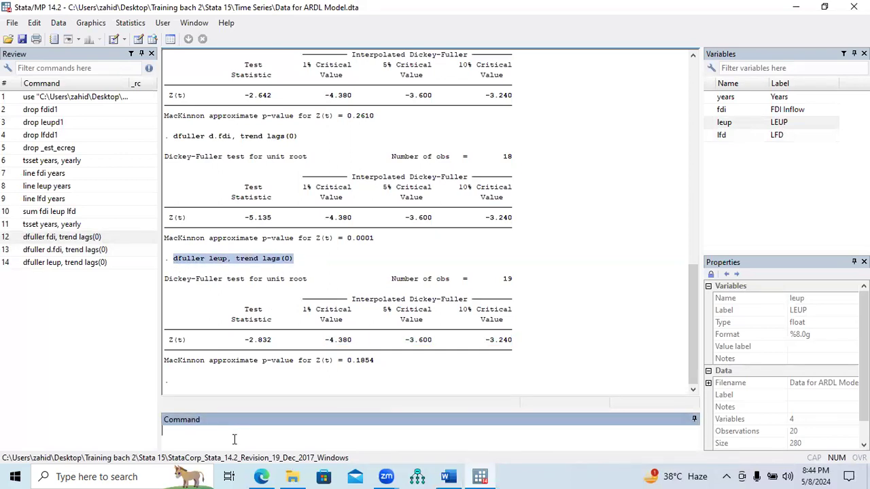
key("ctrl+v")
left_click(202, 432)
type("d.")
left_click(314, 431)
key("Return")
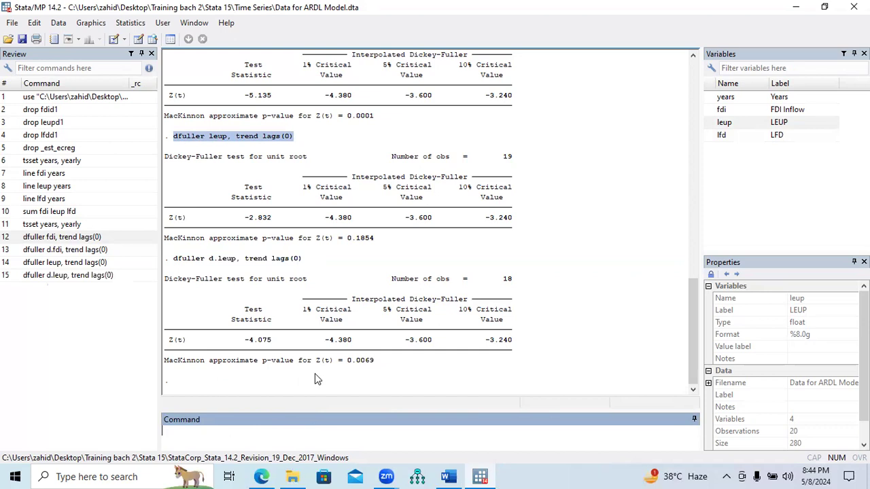
Examine the d.leup test statistic, its p-value and the 1%, 5% and 10% critical values
left_click(248, 346)
left_click_drag(249, 345, 273, 343)
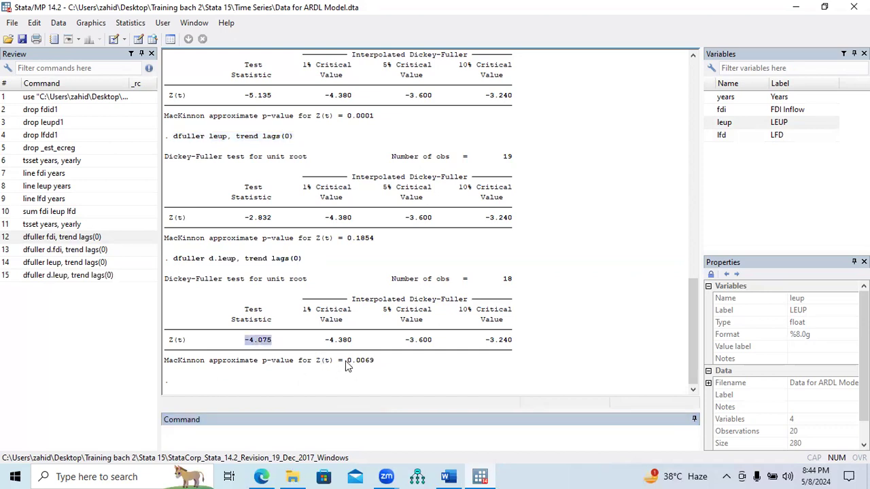
left_click_drag(346, 361, 374, 363)
left_click_drag(327, 343, 505, 344)
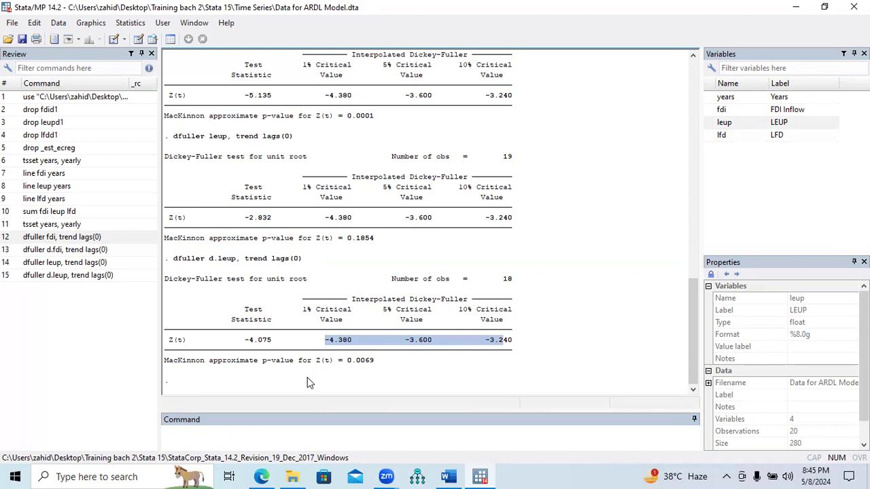
Switch to the Word document and add the line "EUP = Stationary at 1st Difference" below the IVs note
left_click(448, 477)
left_click(359, 384)
key("Return")
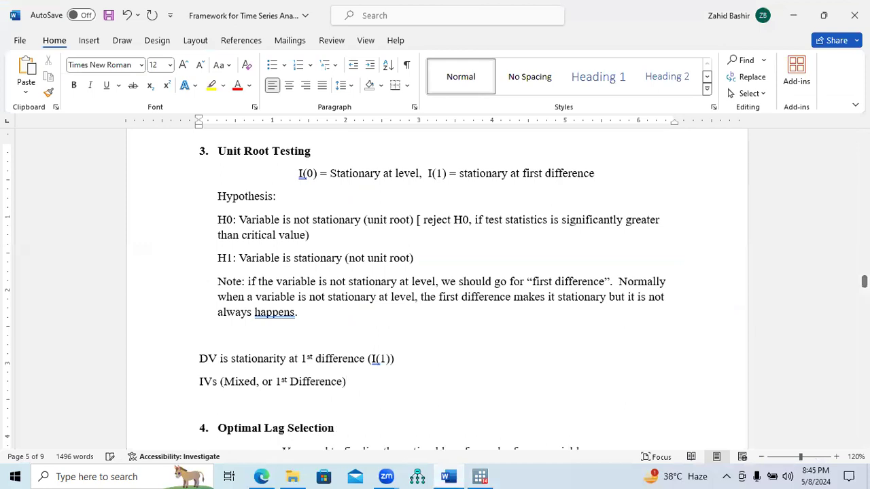
type("EUP = a")
key("BackSpace")
type("Stationary at ")
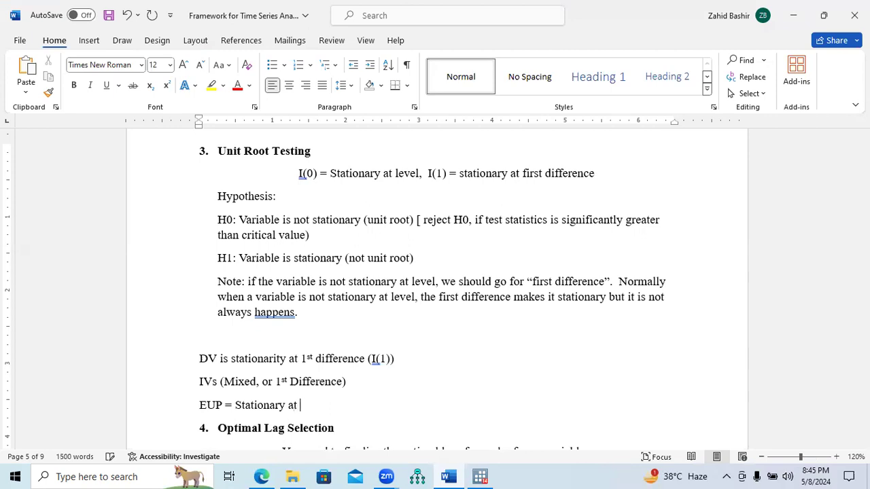
type("1st Difference")
key("Return")
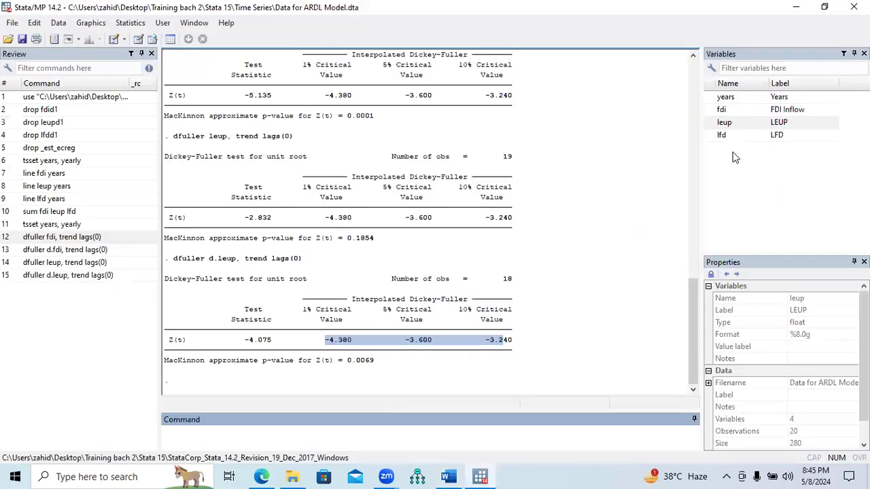
Switch to Stata and adapt the level test of leup to lfd, running "dfuller lfd , trend lags(0)"
left_click(481, 476)
left_click(305, 435)
left_click(90, 266)
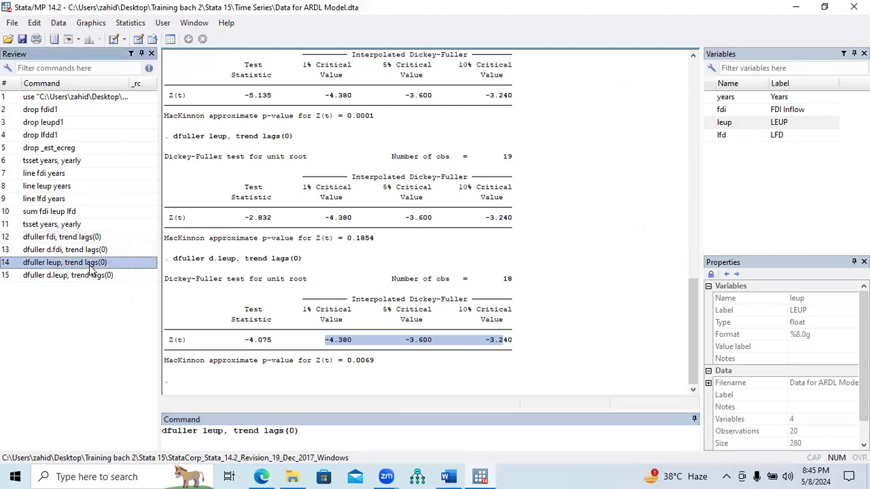
left_click(224, 431)
key("BackSpace")
key("BackSpace")
key("BackSpace")
key("BackSpace")
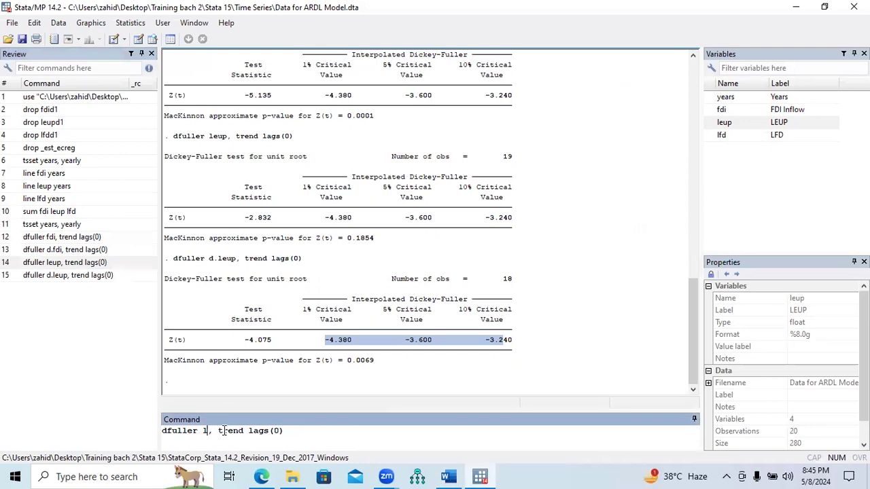
double_click(712, 138)
left_click(367, 432)
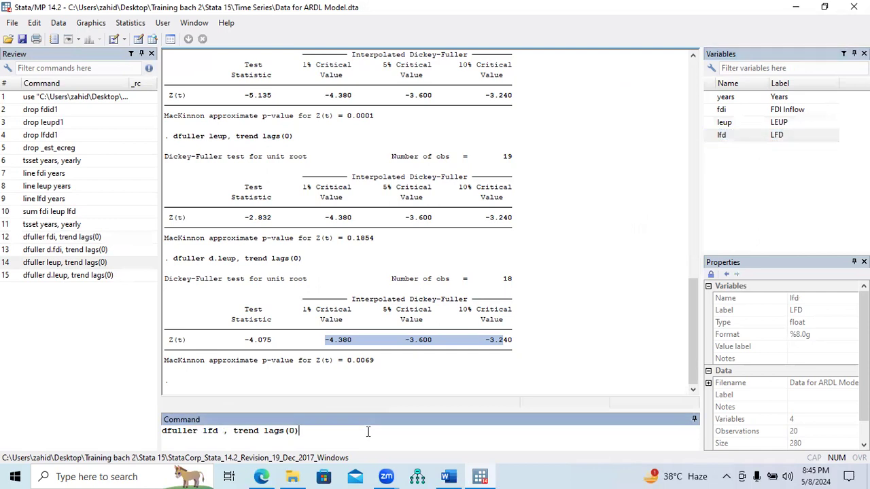
key("Return")
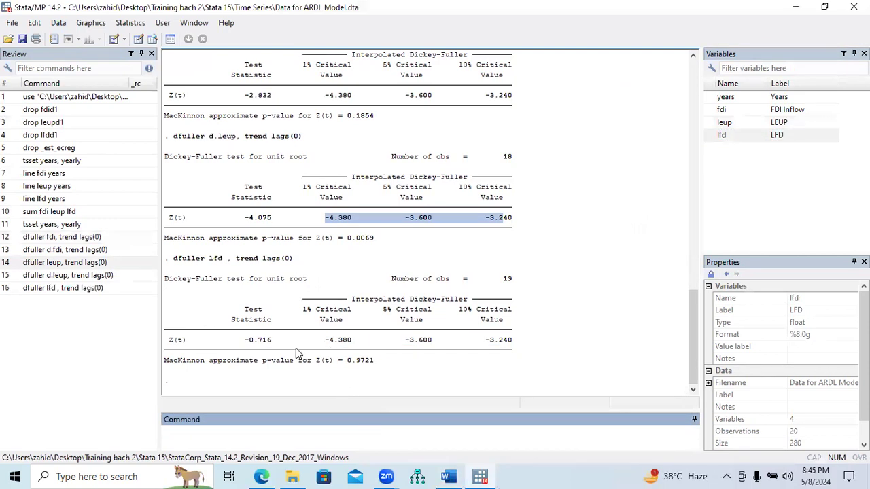
Check the lfd test statistic and test the variable's first difference by running "dfuller d.lfd , trend lags(0)"
left_click_drag(246, 340, 272, 347)
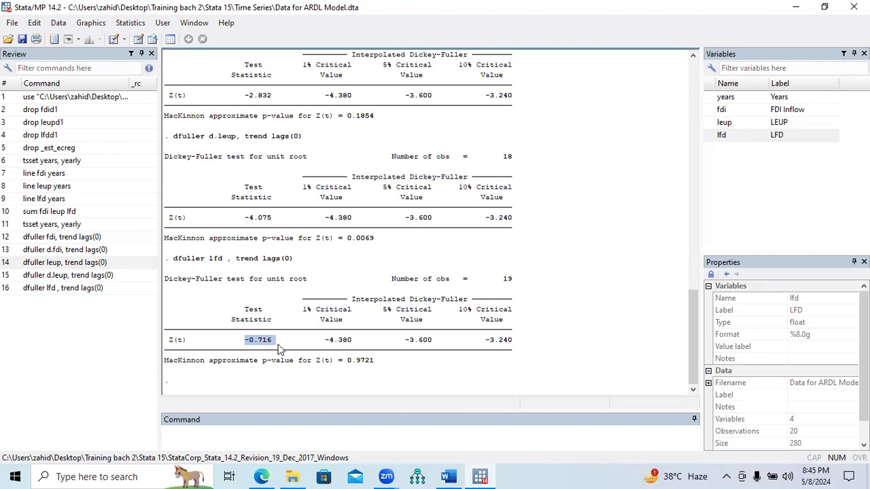
left_click_drag(171, 266, 302, 267)
key("ctrl+c")
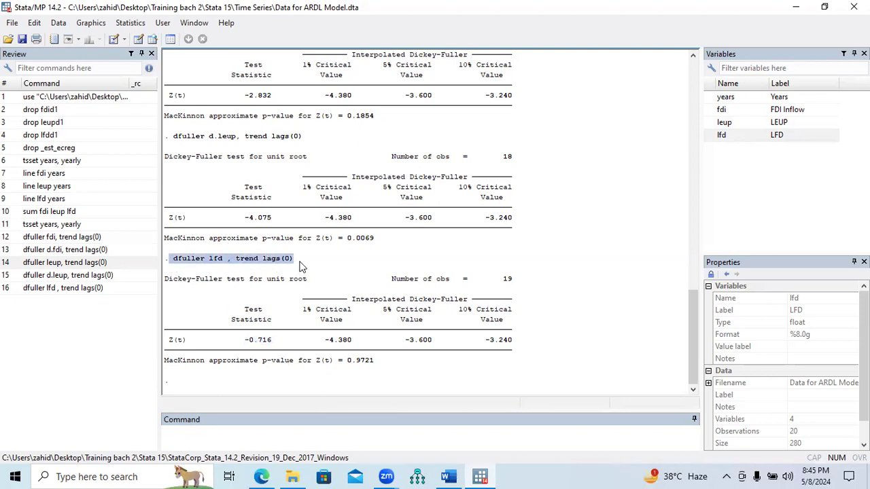
left_click(296, 439)
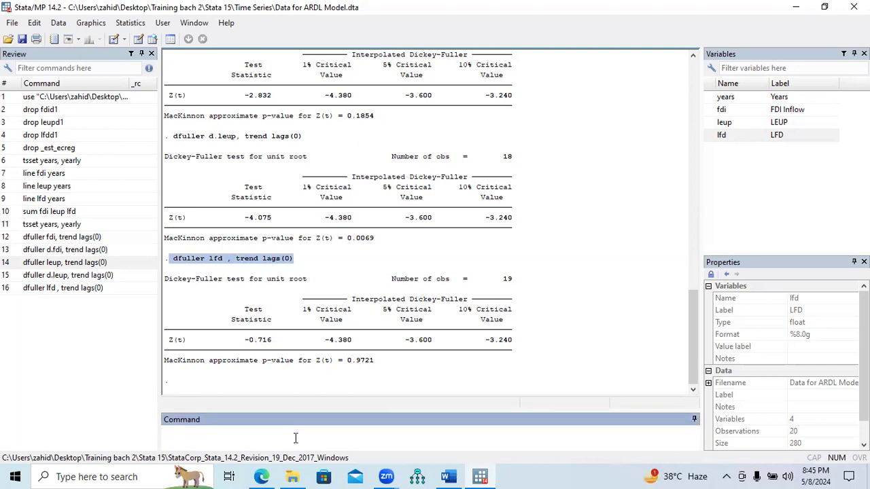
key("ctrl+v")
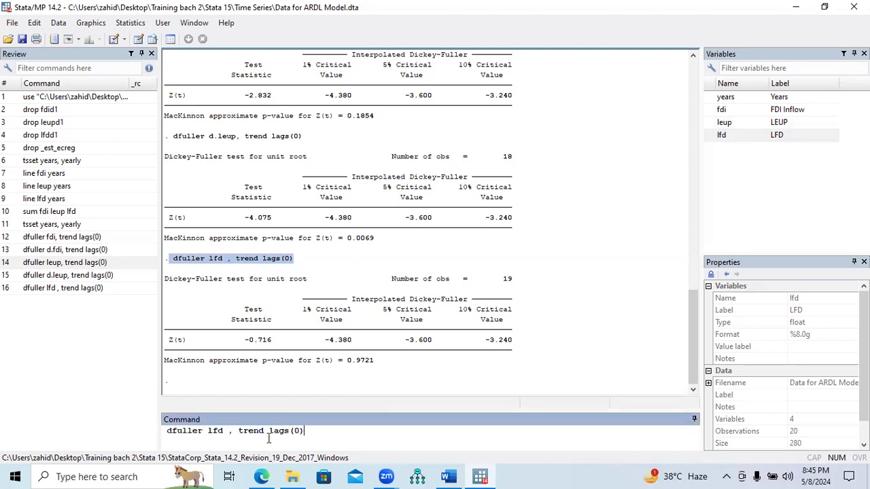
left_click(208, 431)
type("d.")
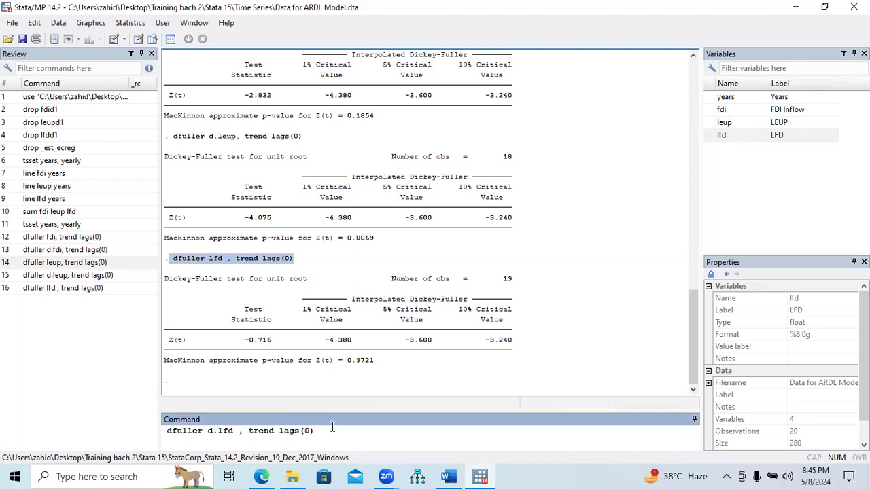
key("Return")
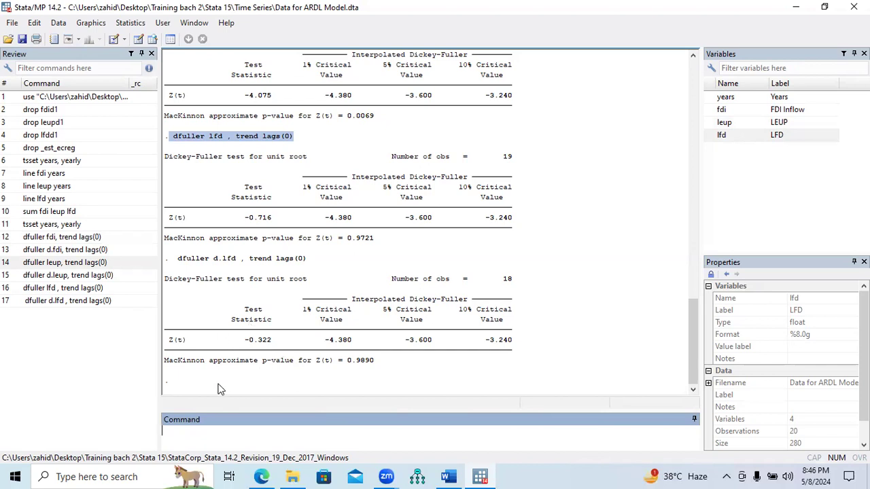
Recall the last command and test the second difference of lfd, running "dfuller d2.lfd , trend lags(0)"
key("Page_Up")
left_click(213, 431)
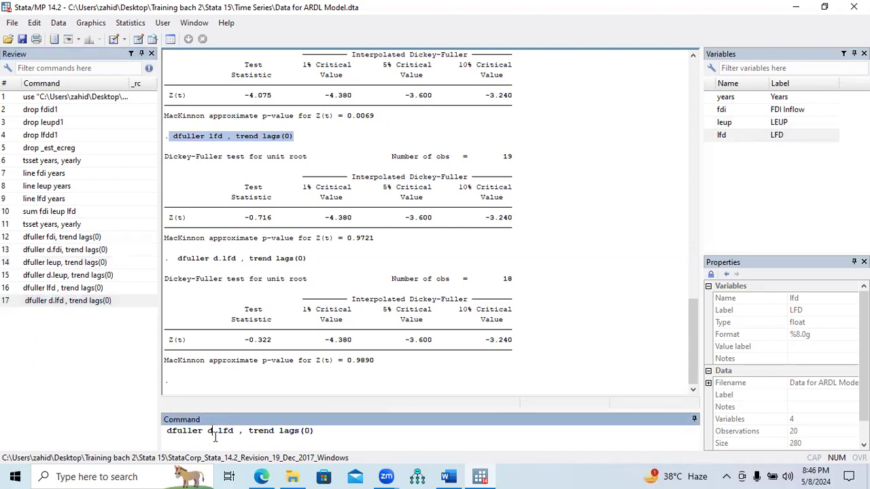
type("2")
left_click(327, 434)
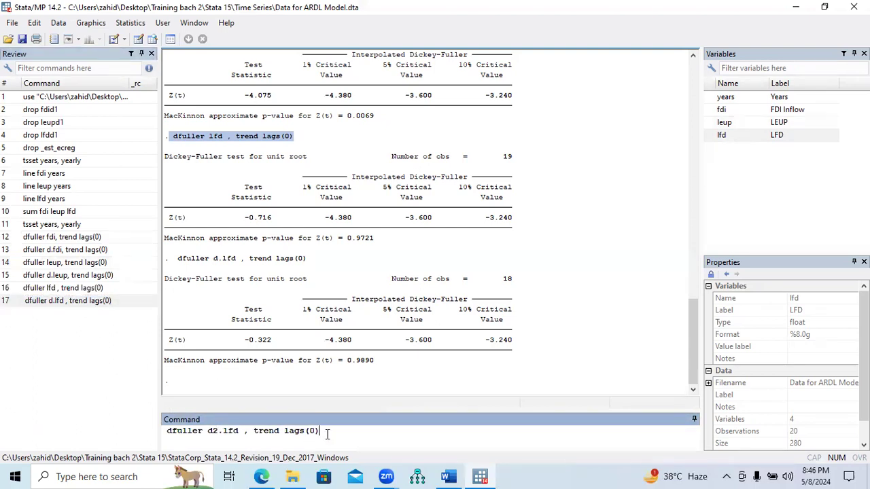
key("Return")
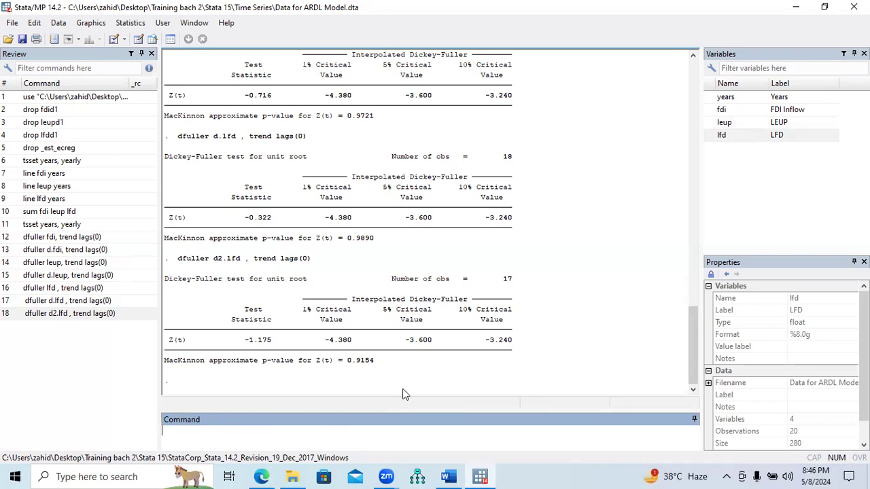
Switch to the Word document and read the varsoc command and notes under Optimal Lag Selection
left_click(448, 477)
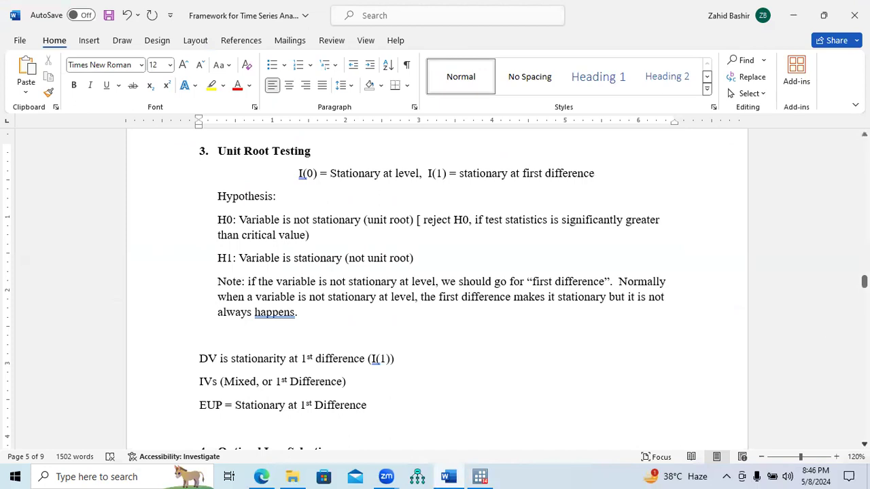
scroll(435, 286, "down", 3)
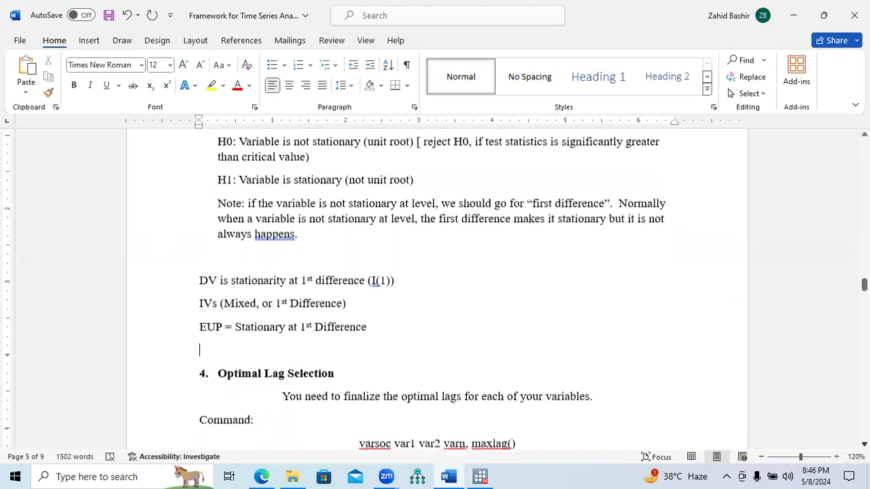
scroll(435, 285, "down", 2)
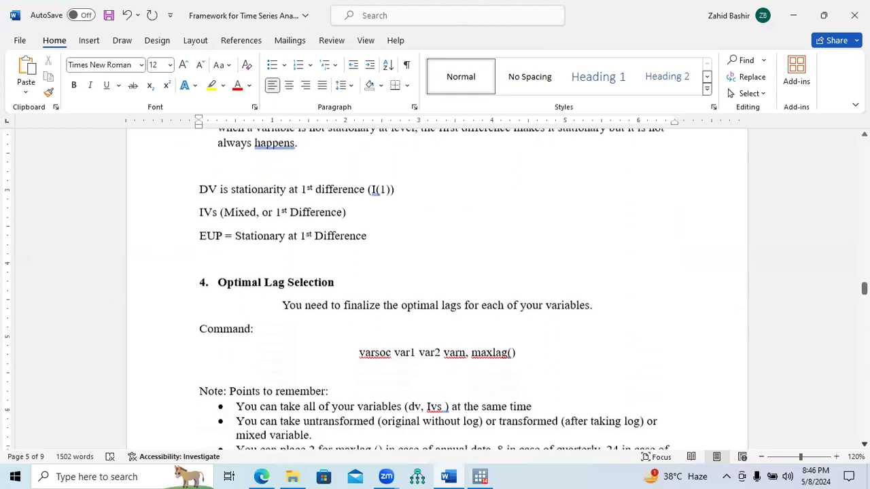
scroll(435, 286, "down", 2)
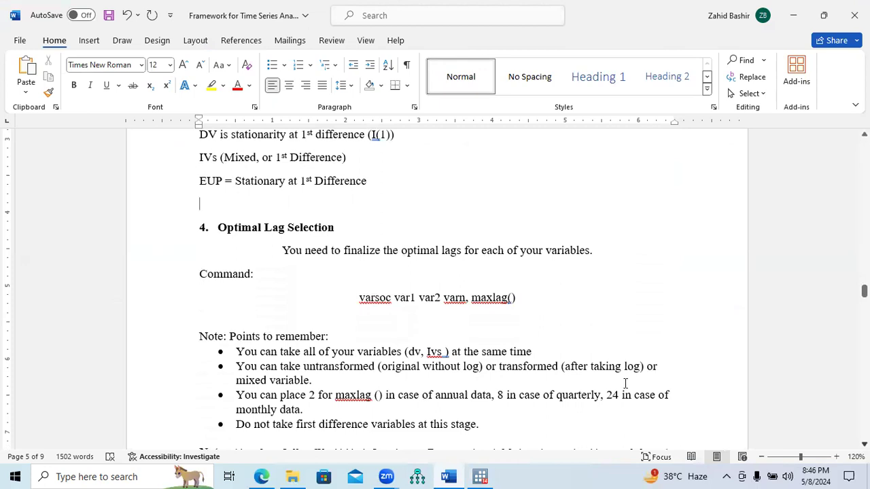
Review the varsoc syntax, switch to Stata, run "varsoc fdi leup lfd, maxlag()" and examine the starred AIC, HQIC and SBIC values
left_click_drag(238, 353, 537, 356)
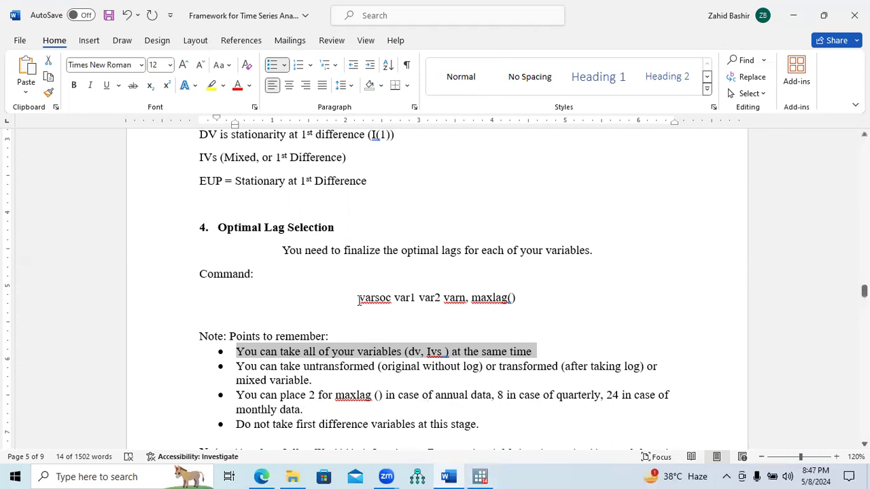
left_click_drag(359, 299, 523, 302)
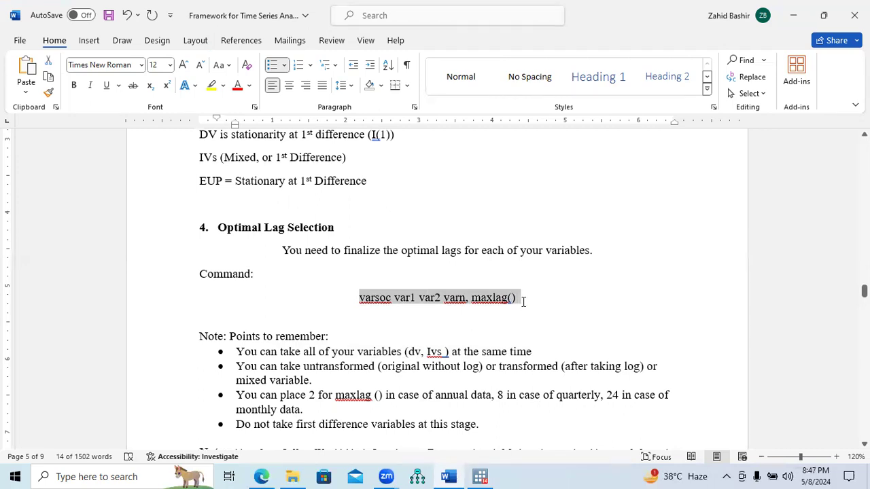
left_click(480, 474)
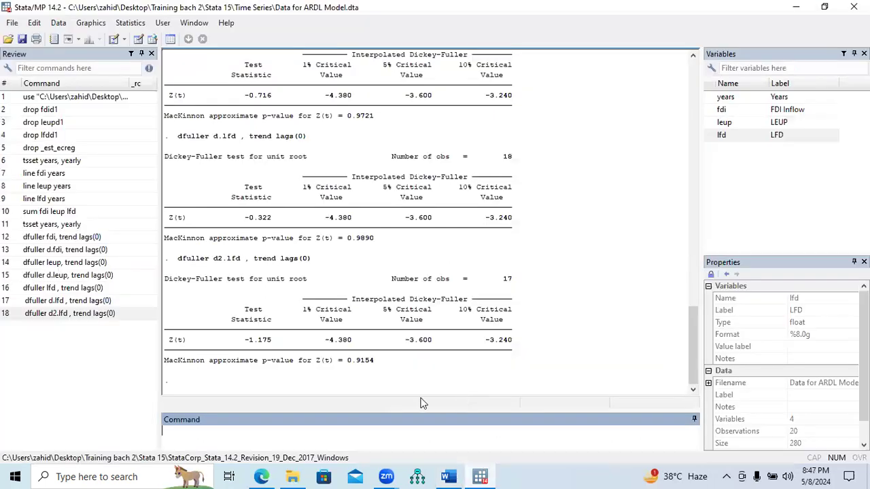
type("varsoc")
double_click(714, 111)
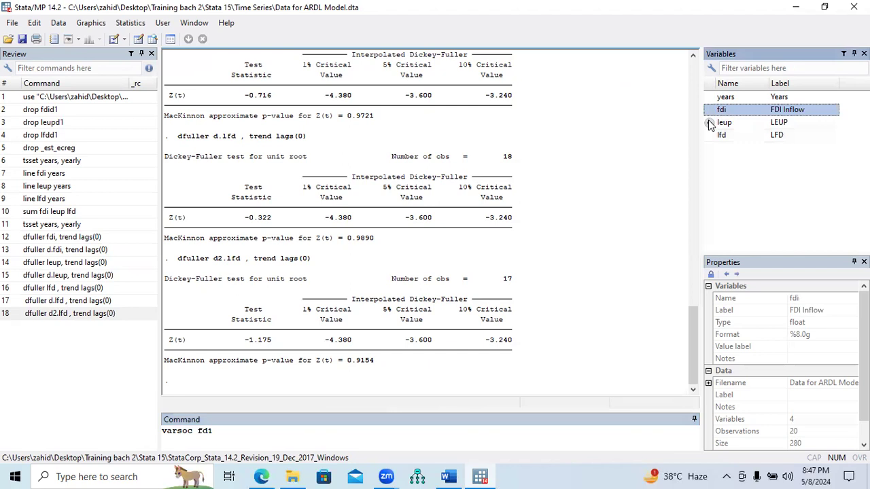
double_click(711, 124)
double_click(710, 136)
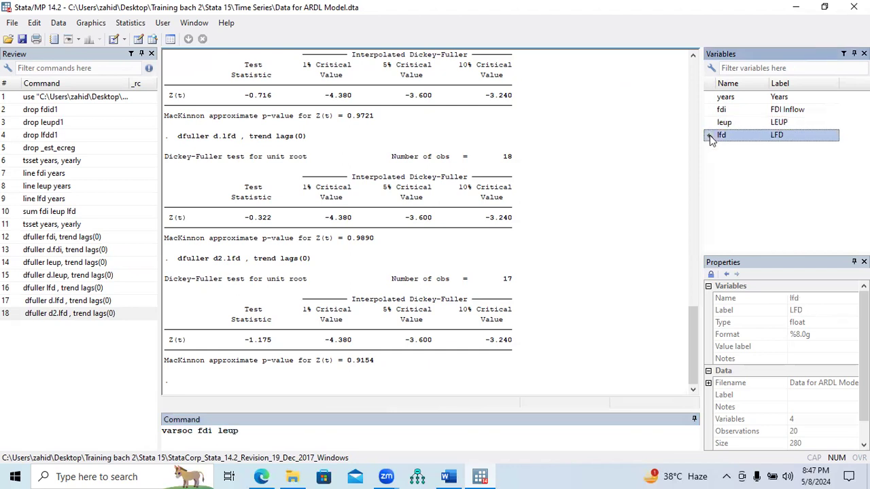
left_click(275, 435)
type(", m")
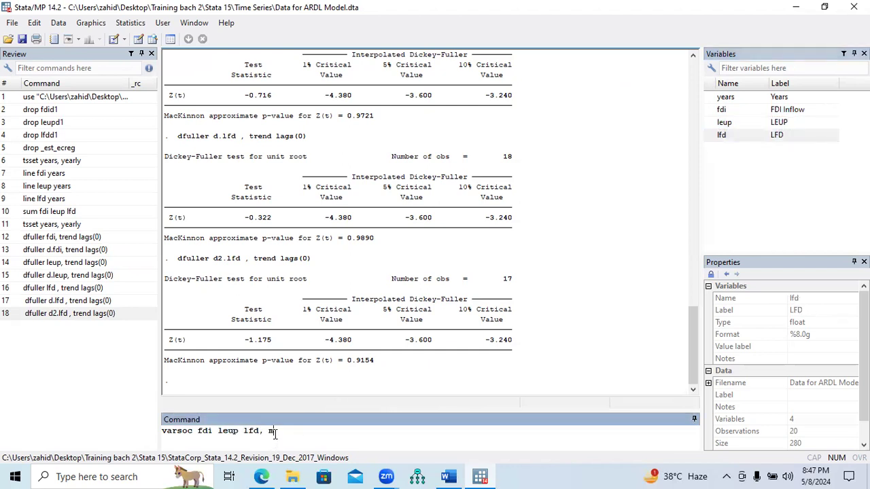
type("axlag()")
key("Return")
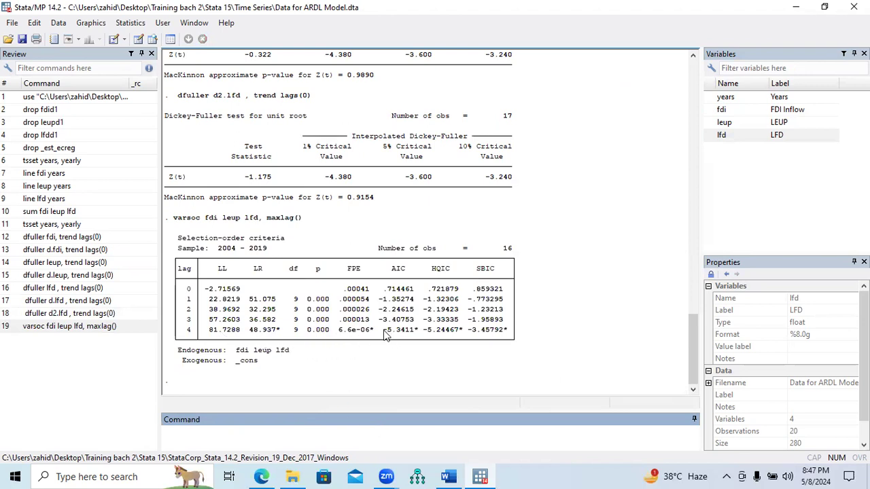
left_click_drag(385, 333, 512, 338)
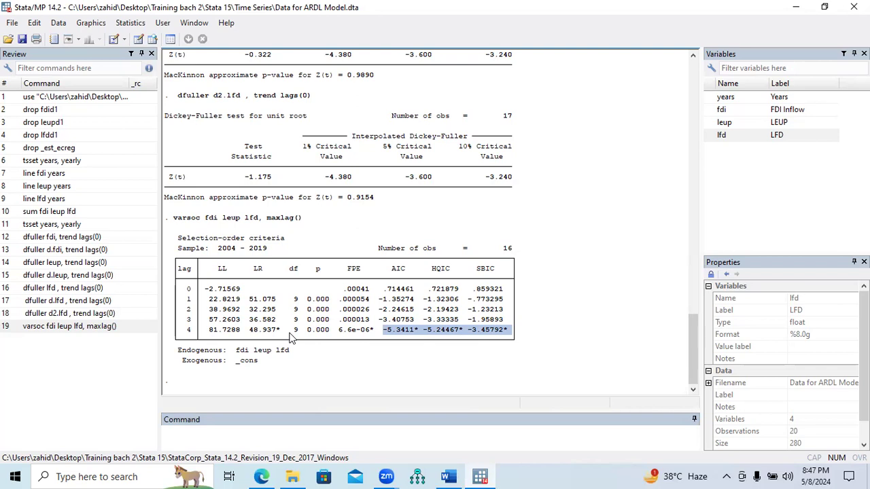
Switch to the Word document and read the notes on choosing maxlag for annual, quarterly and monthly data, including the textbook references
left_click(448, 476)
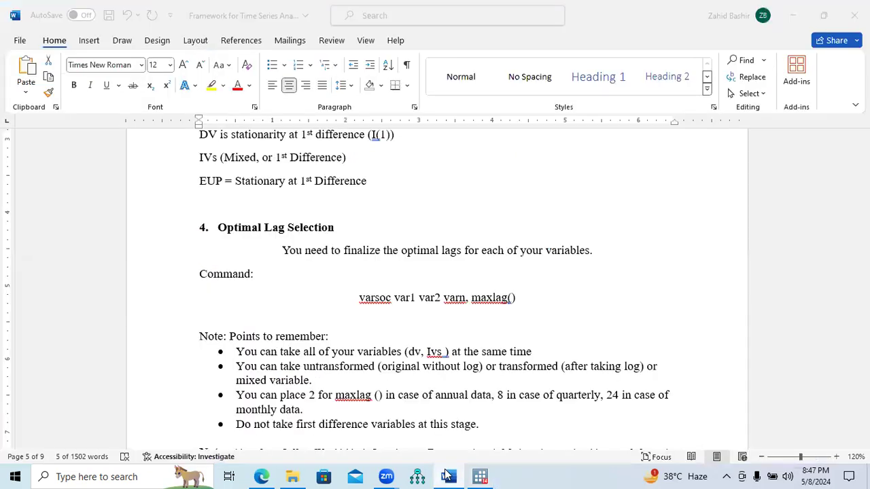
scroll(437, 289, "down", 1)
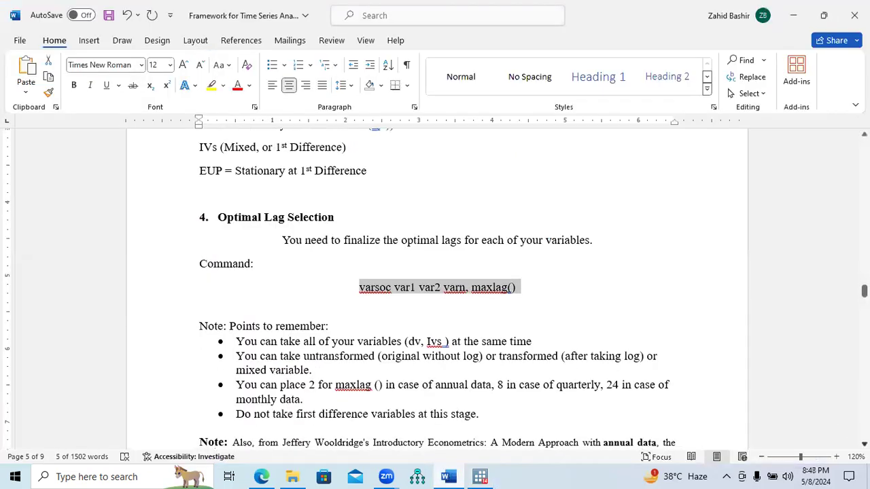
scroll(437, 289, "down", 5)
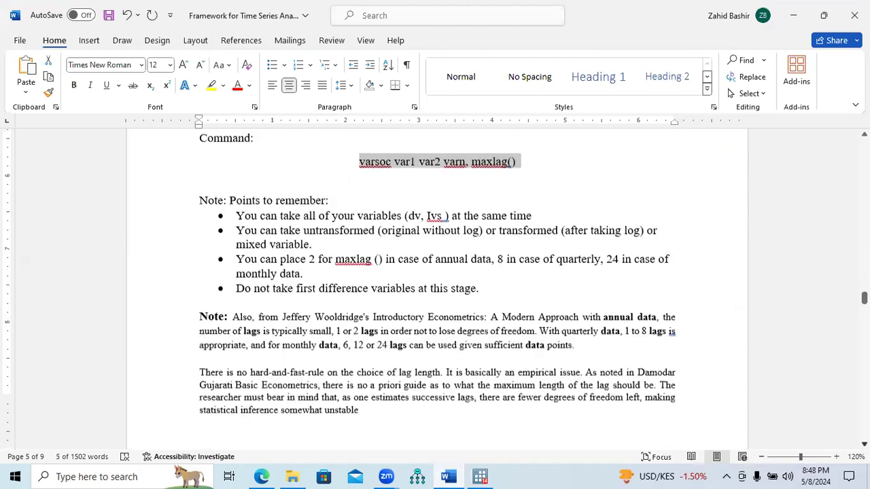
scroll(445, 203, "down", 1)
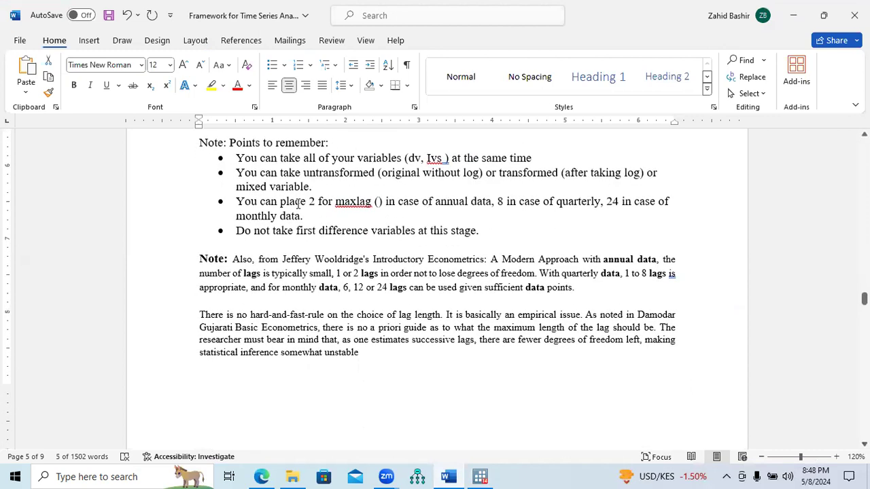
left_click_drag(248, 202, 480, 208)
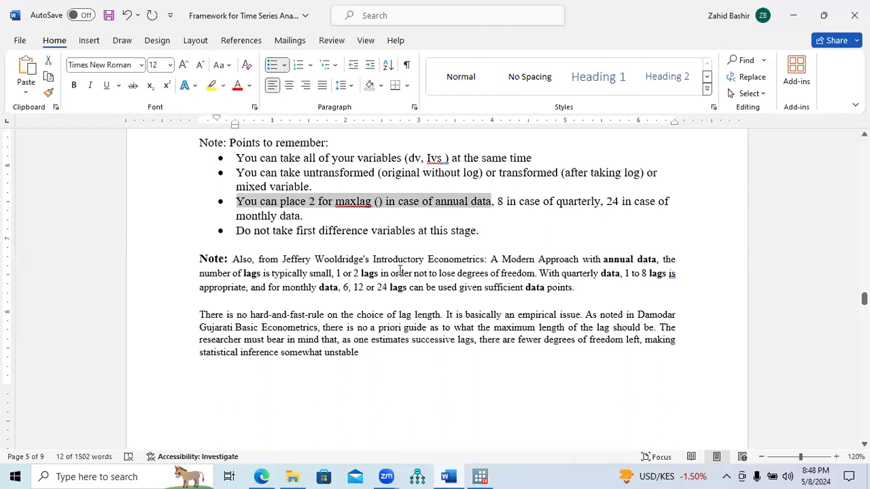
left_click_drag(235, 264, 481, 264)
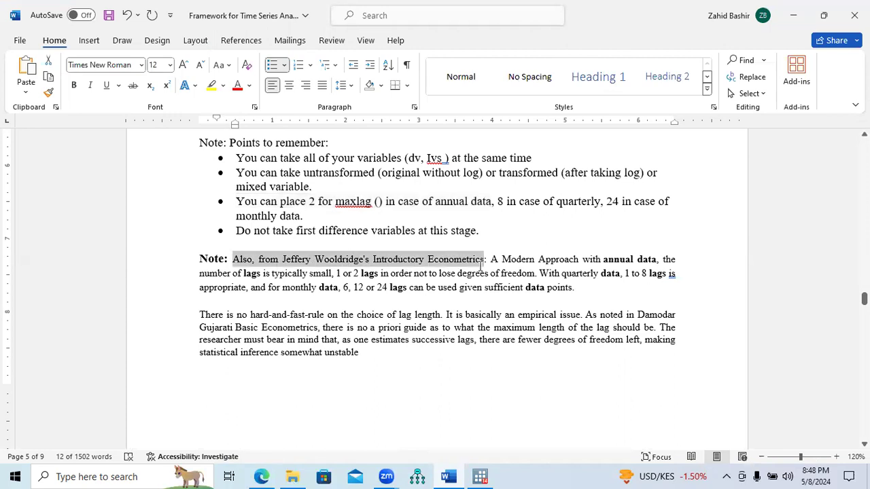
left_click_drag(211, 328, 307, 328)
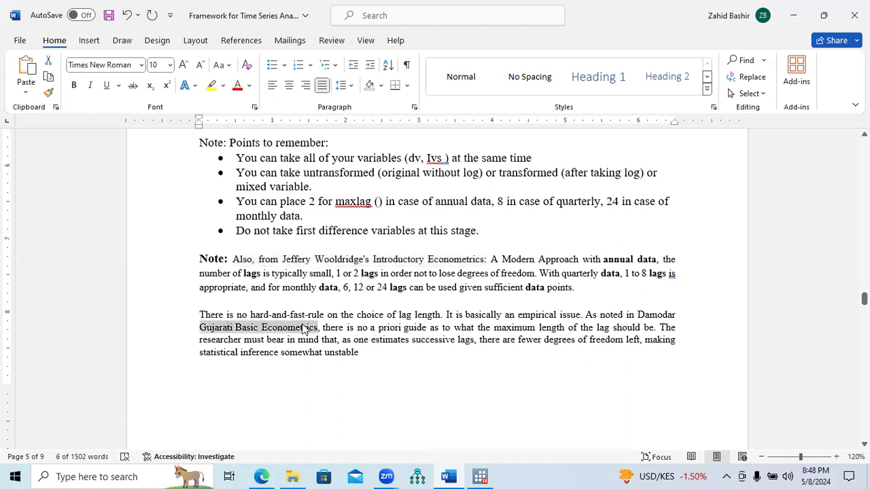
left_click(467, 343)
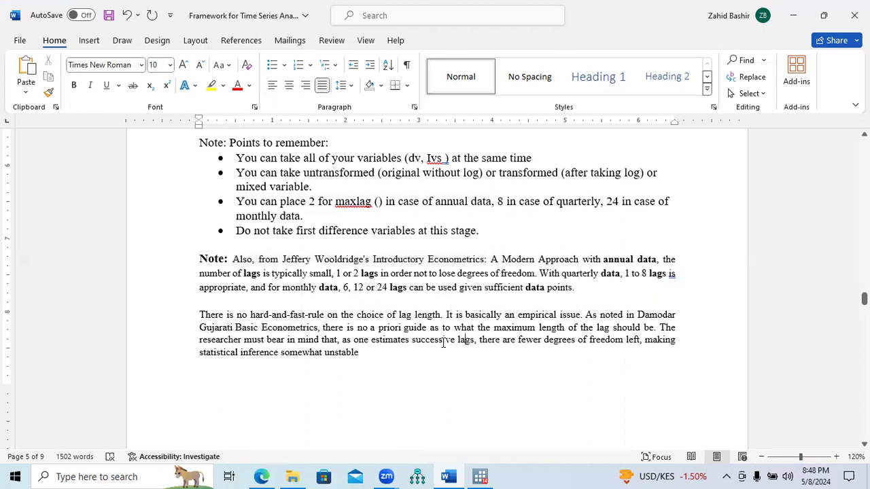
left_click_drag(399, 201, 491, 202)
double_click(311, 202)
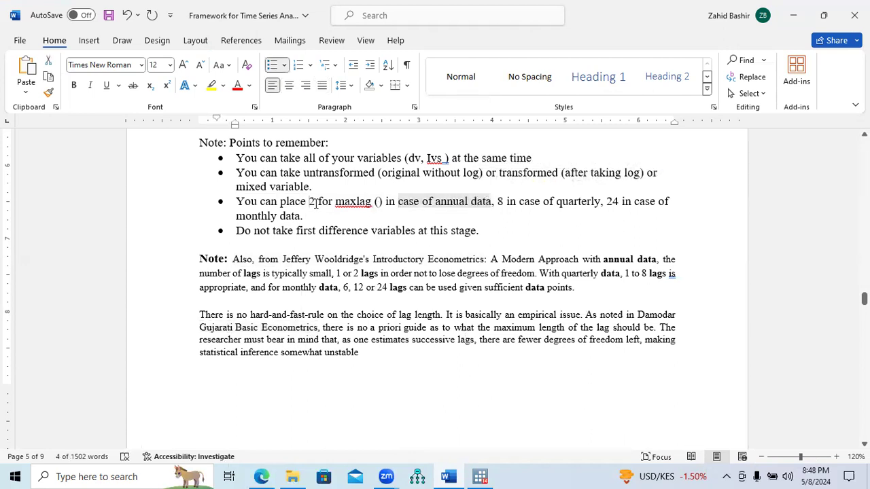
left_click_drag(498, 201, 583, 202)
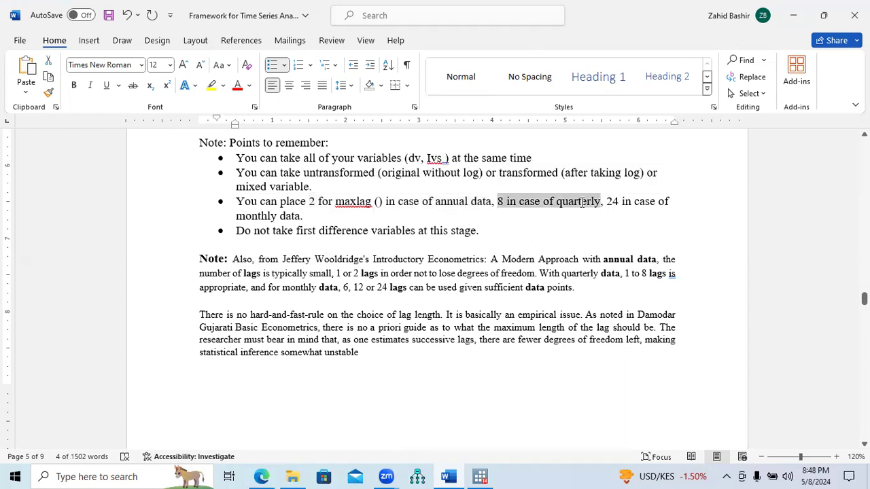
left_click_drag(607, 202, 329, 217)
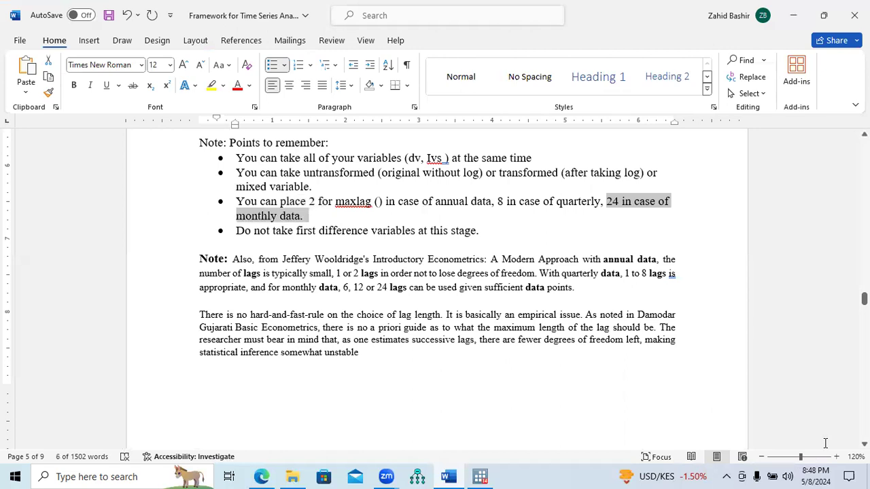
Consult the Co-integration Test section, switch to Stata, install the ARDL package with "ssc install ardl" and check the installation message
scroll(436, 285, "down", 4)
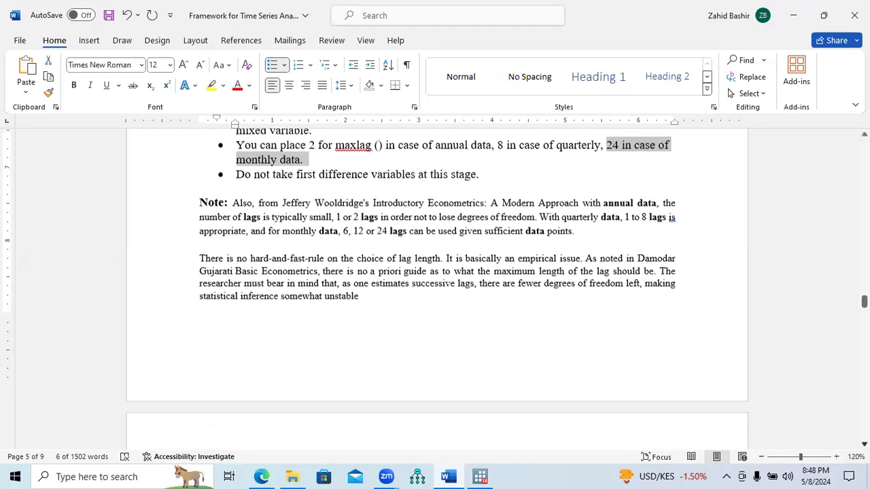
scroll(435, 285, "down", 3)
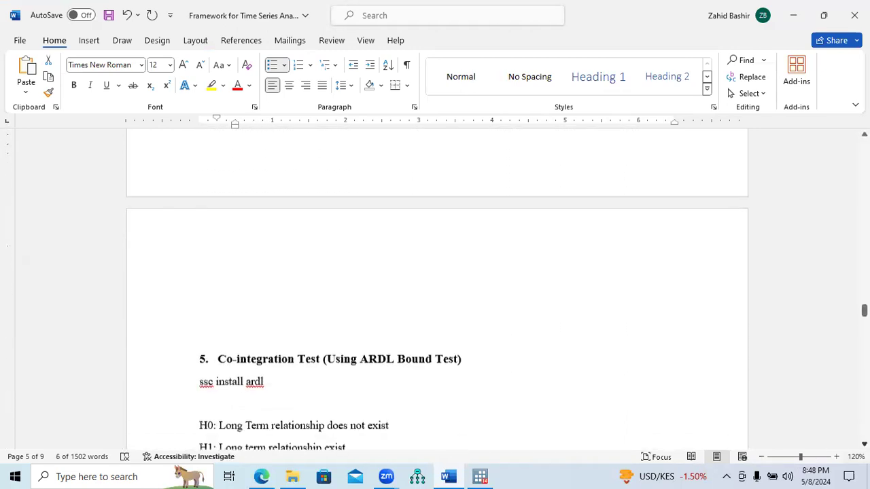
scroll(435, 285, "down", 2)
scroll(435, 286, "down", 5)
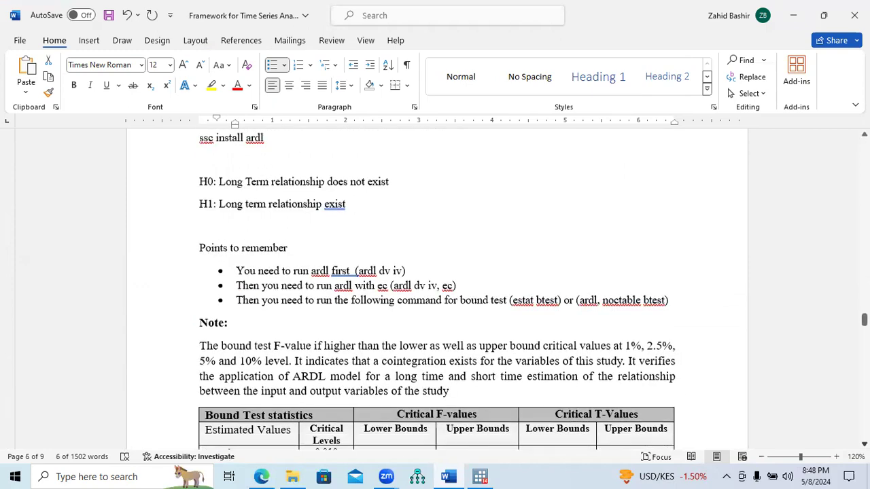
scroll(435, 286, "up", 2)
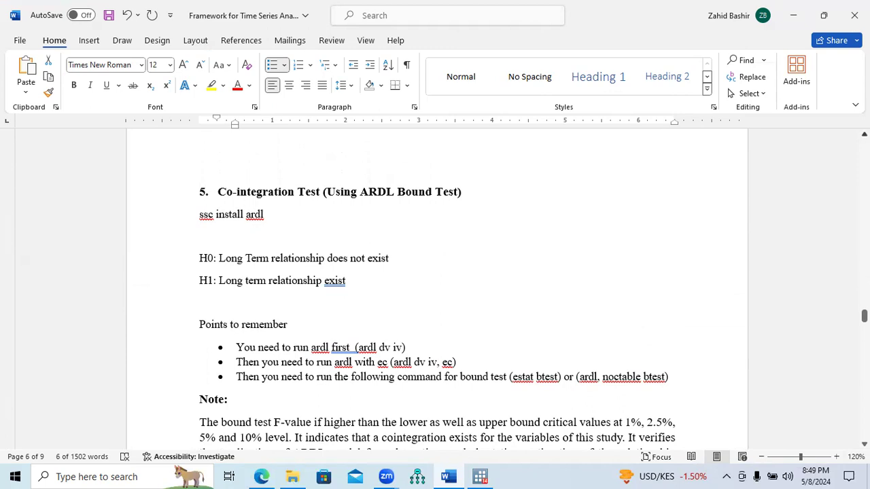
left_click(480, 476)
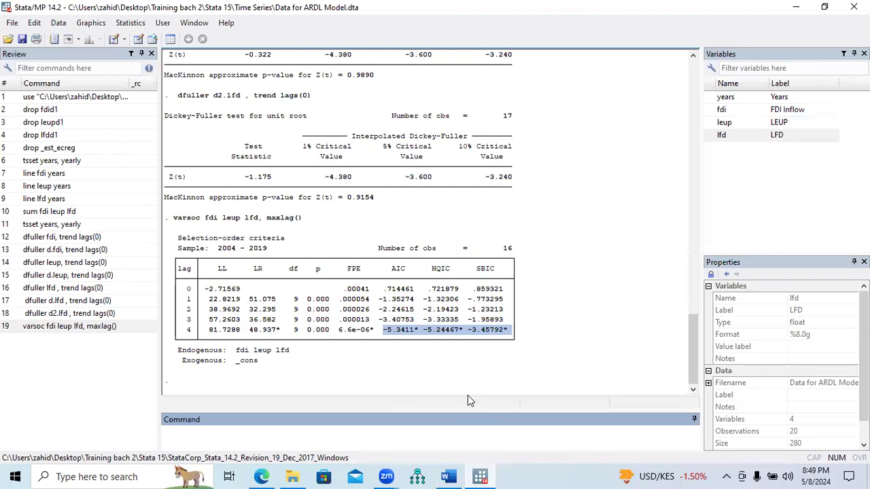
type("ssc install ardl")
key("Return")
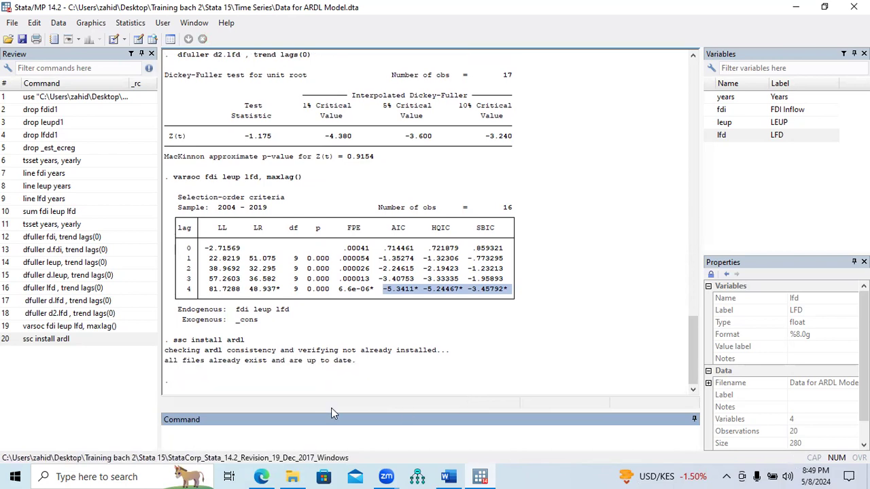
left_click_drag(209, 361, 353, 363)
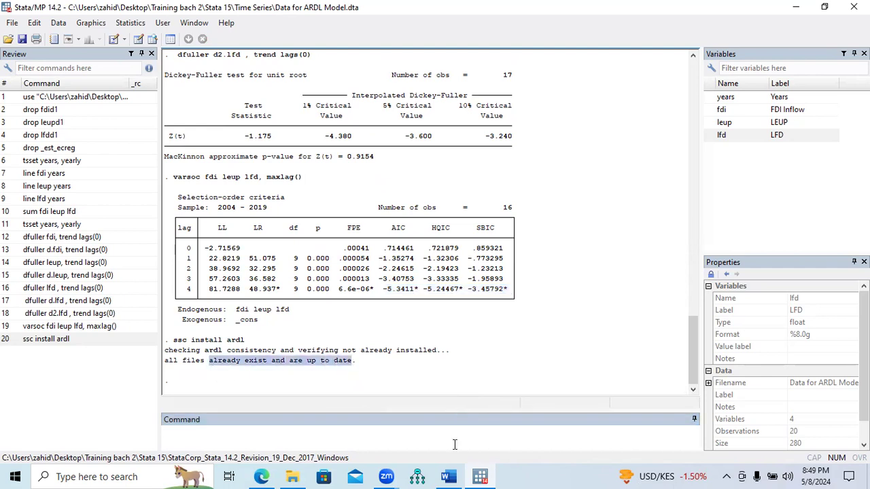
Check the first bound test instruction in the Word document, switch back to Stata and estimate the model with "ardl fdi leup lfd"
left_click(456, 476)
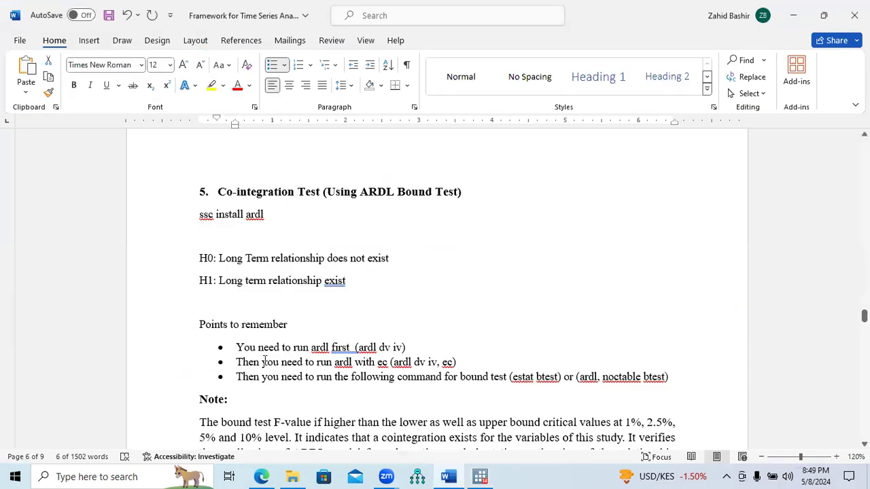
left_click_drag(236, 348, 409, 349)
key("alt+Tab")
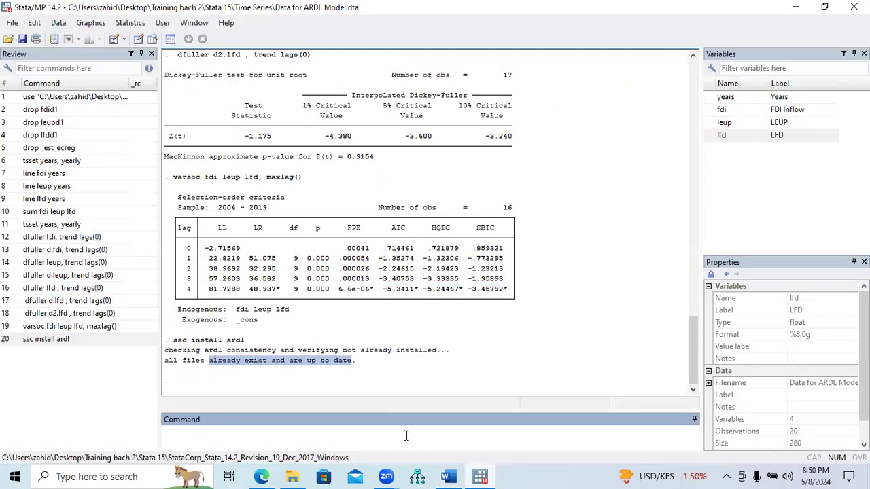
type("ardl")
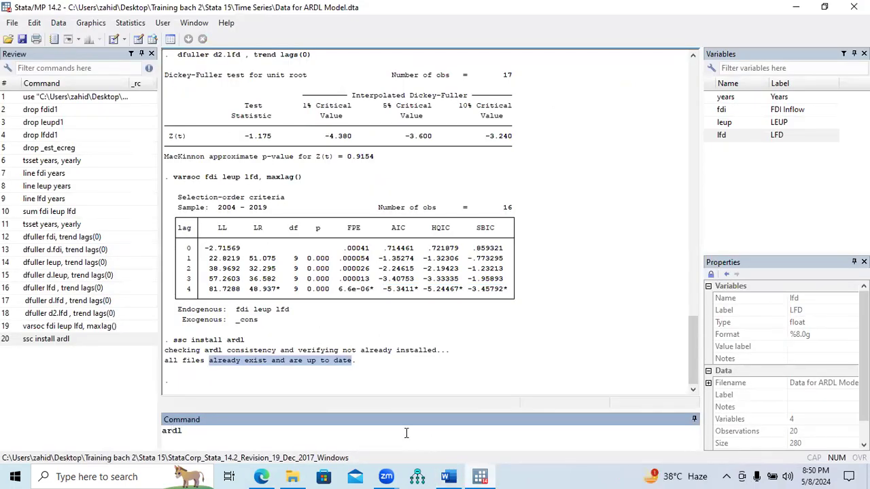
left_click(710, 110)
left_click(710, 122)
left_click(710, 135)
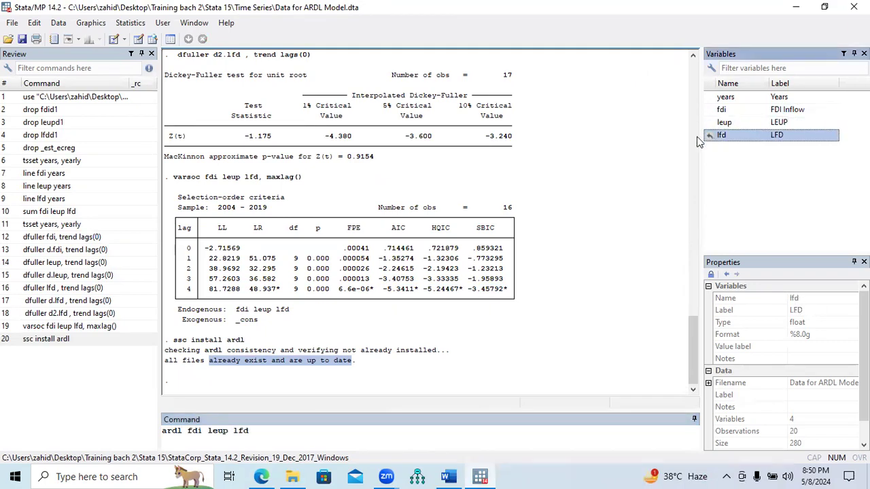
left_click(189, 432)
left_click_drag(189, 433, 251, 433)
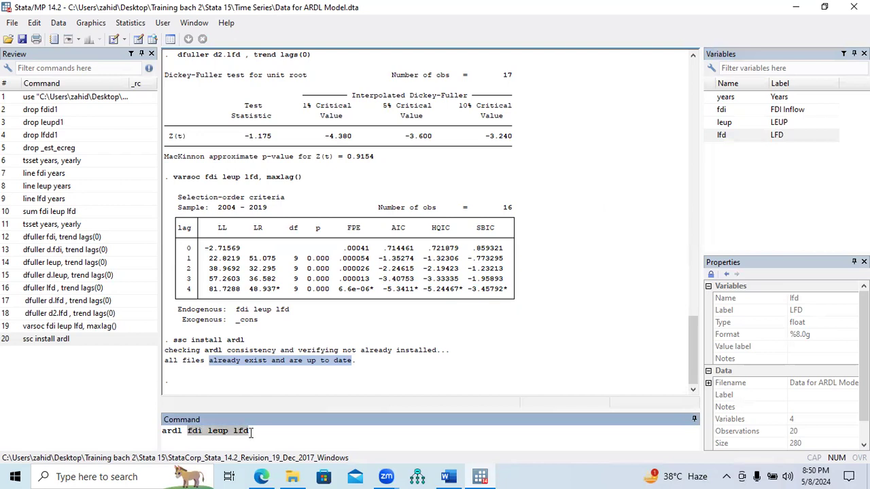
left_click(255, 434)
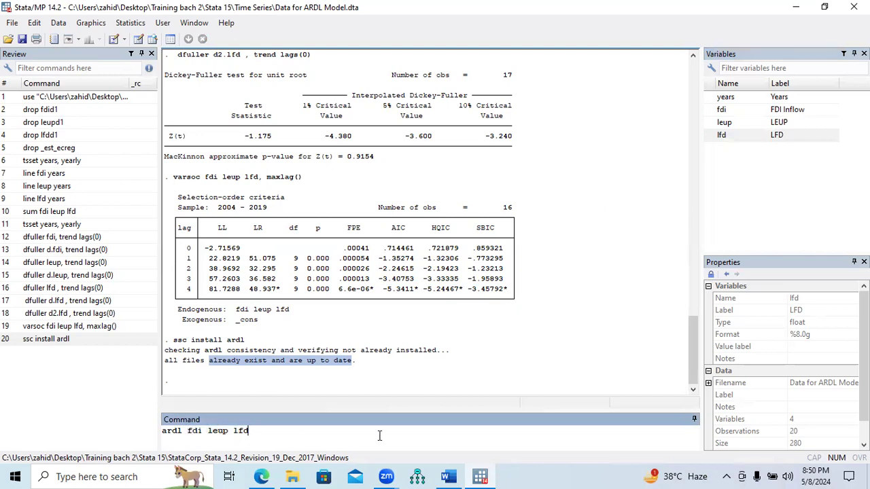
key("Return")
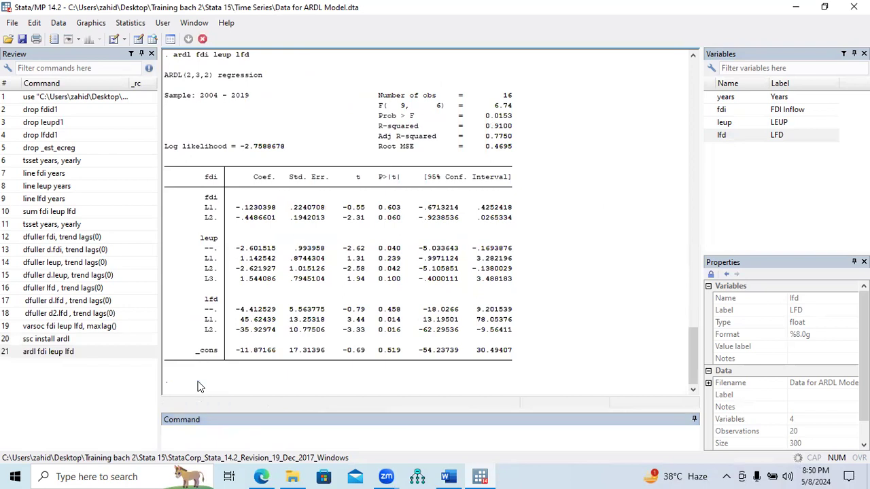
Examine the Prob > F and R-squared values in the ARDL regression output
left_click_drag(695, 375, 694, 347)
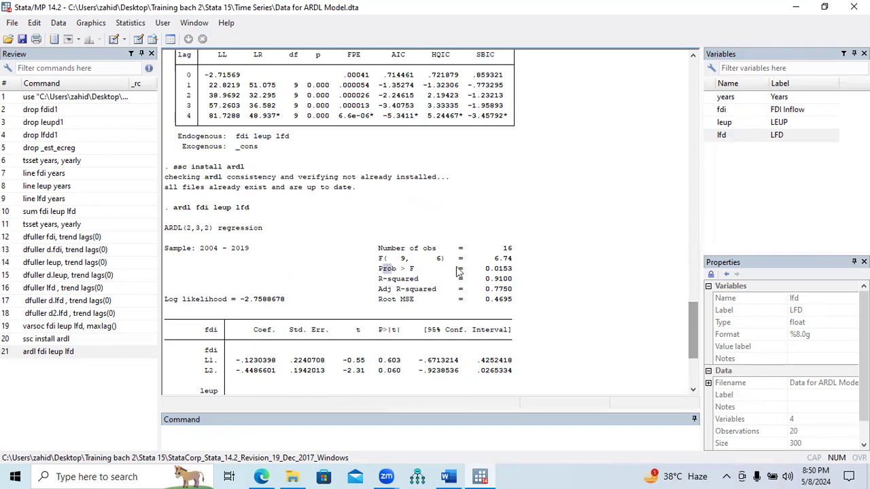
left_click_drag(380, 268, 507, 270)
left_click_drag(379, 279, 514, 281)
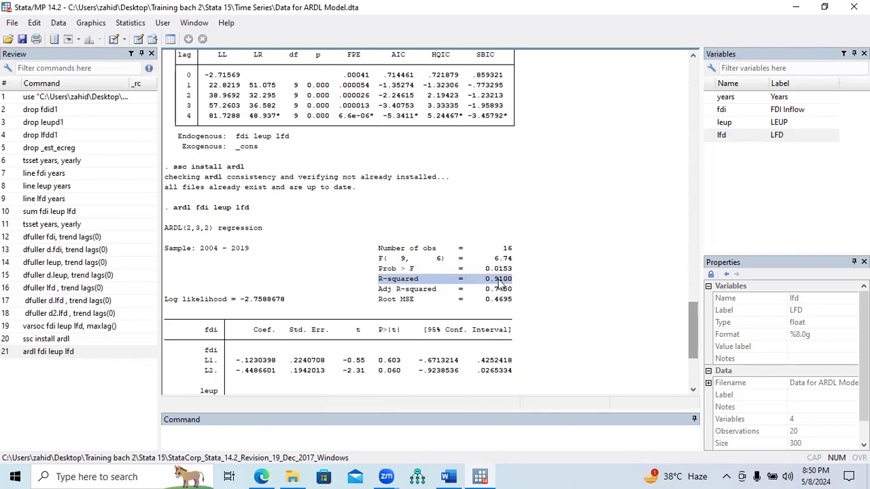
Examine the adjusted R-squared and the lag coefficients and p-values of fdi, leup and lfd in the ARDL regression output
left_click_drag(379, 289, 508, 294)
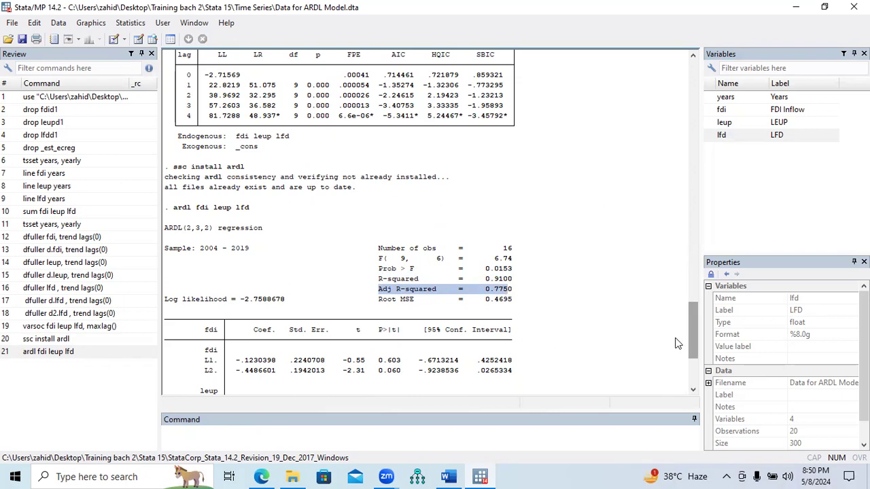
left_click_drag(691, 342, 690, 366)
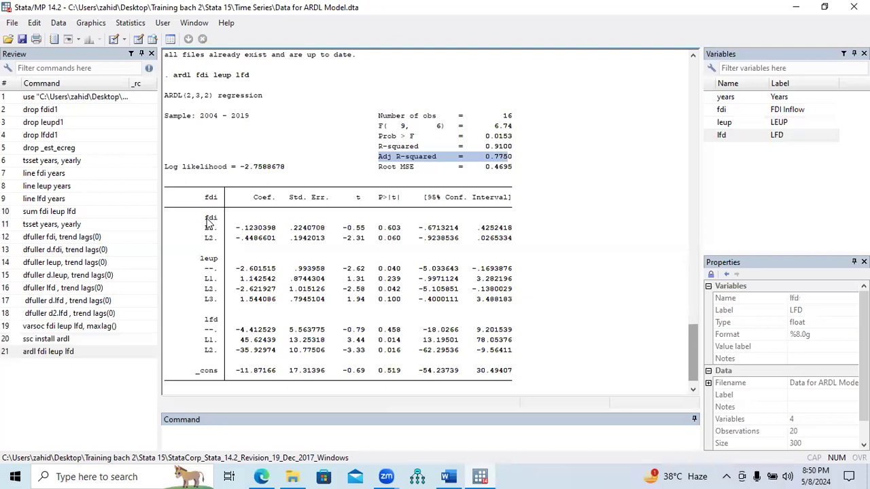
left_click_drag(204, 239, 400, 248)
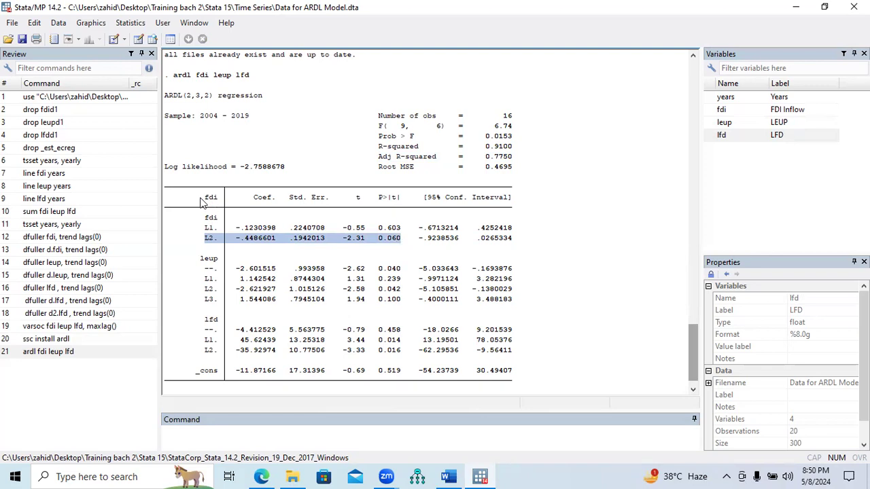
left_click_drag(204, 199, 219, 203)
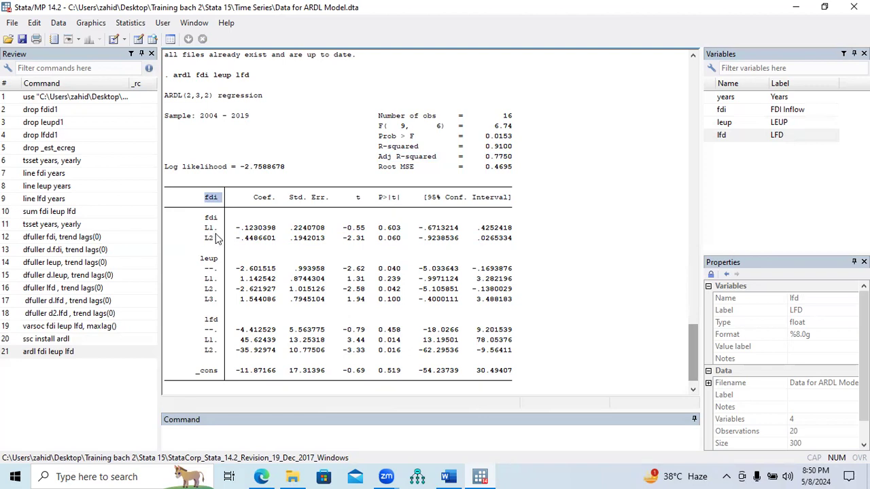
left_click_drag(204, 238, 401, 244)
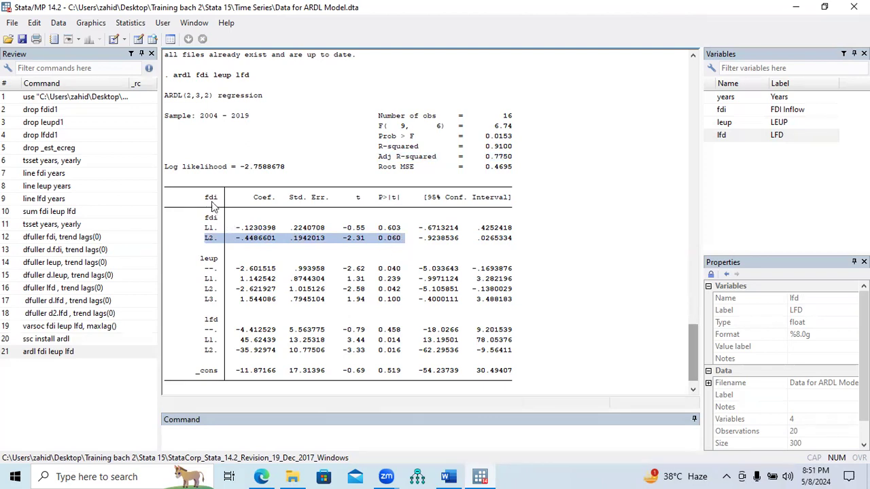
left_click_drag(202, 262, 251, 272)
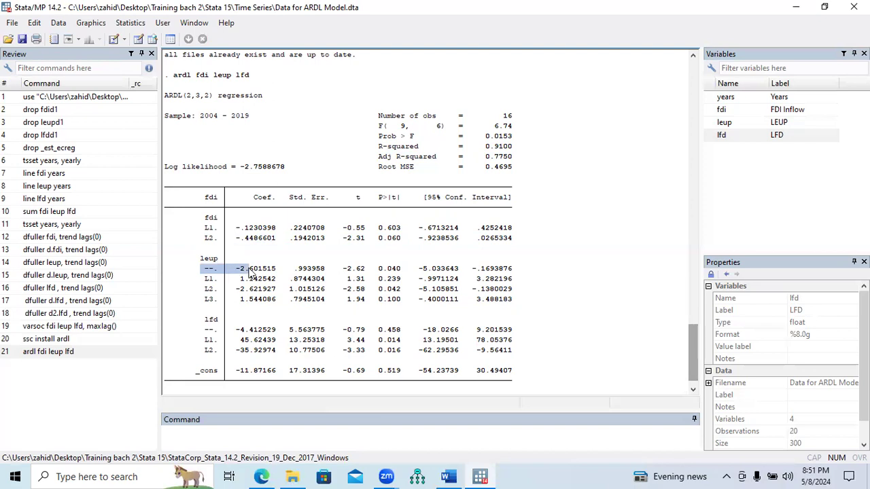
left_click_drag(252, 272, 400, 272)
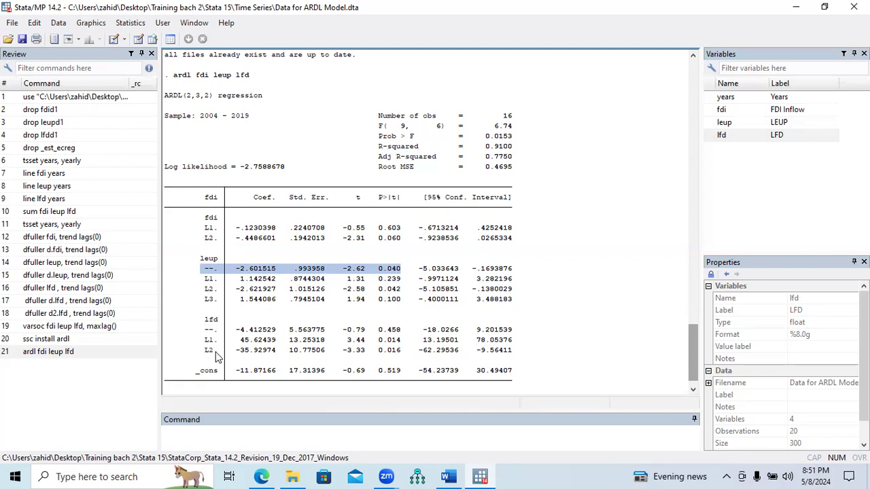
left_click_drag(208, 345, 401, 345)
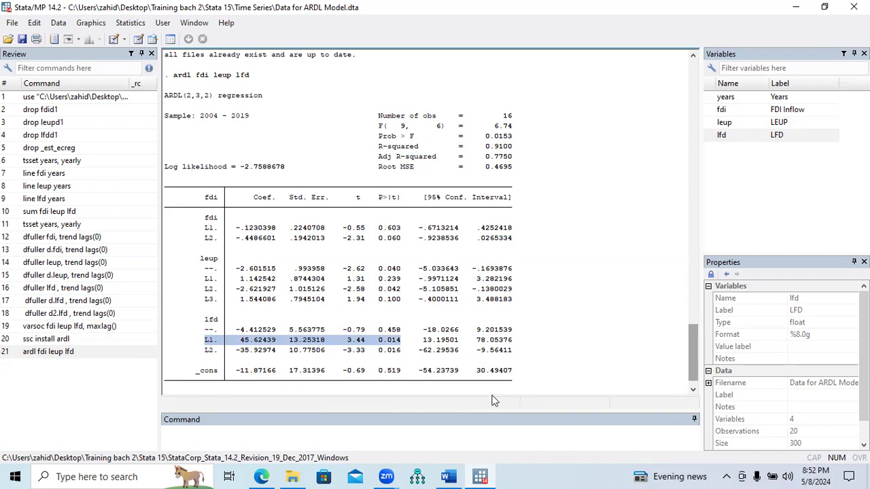
Check the second bound test instruction in the Word document, return to Stata and run "ardl fdi leup lfd, ec", displaying its full output
left_click(450, 476)
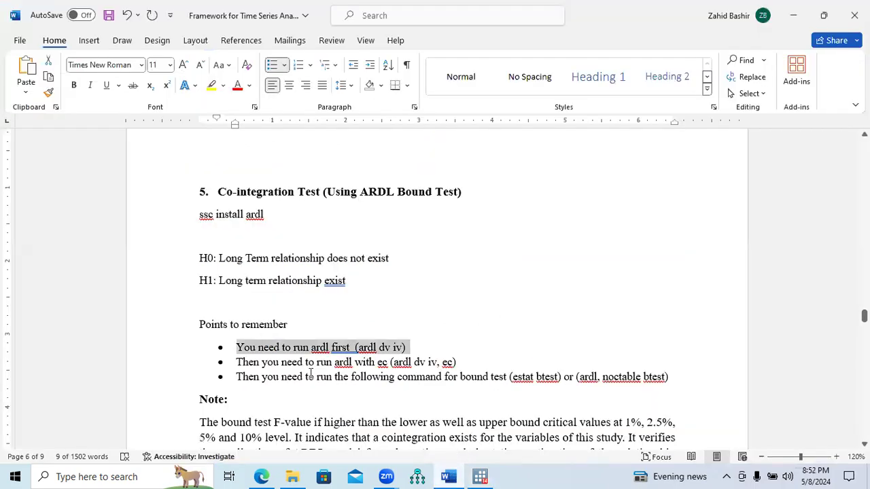
left_click_drag(259, 362, 462, 362)
left_click(480, 476)
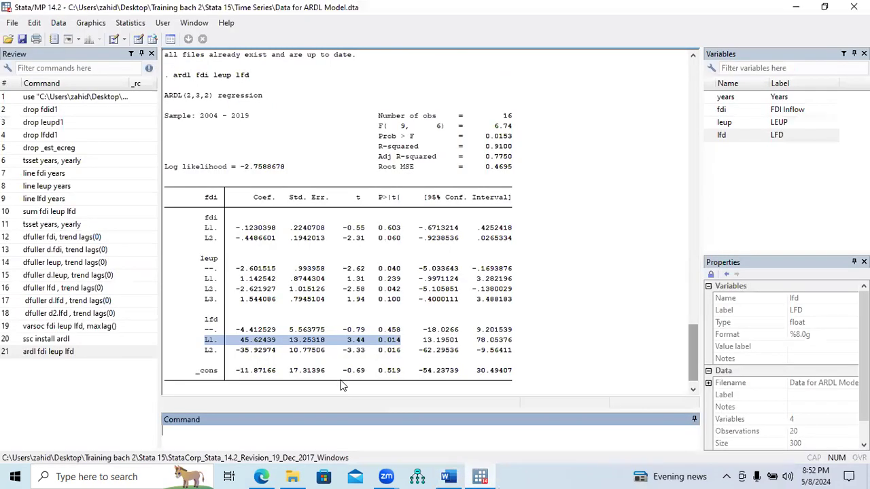
left_click(61, 352)
left_click(250, 431)
key("Return")
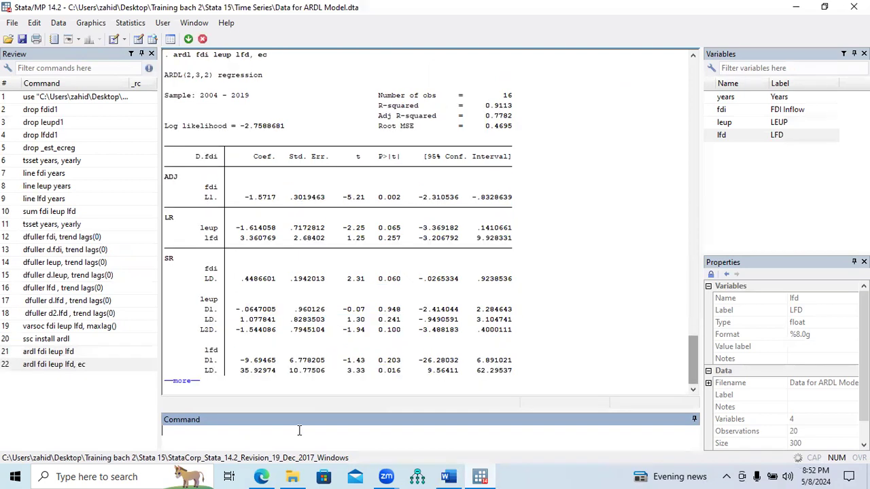
left_click_drag(167, 338, 197, 387)
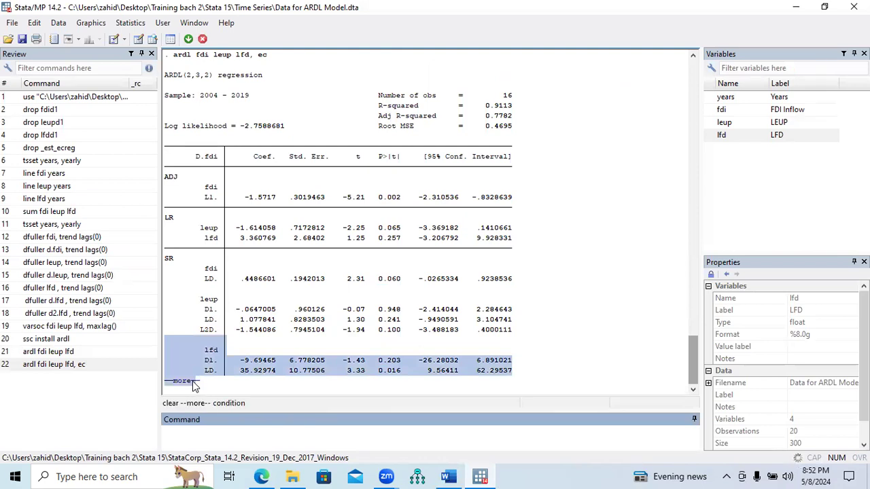
left_click(193, 381)
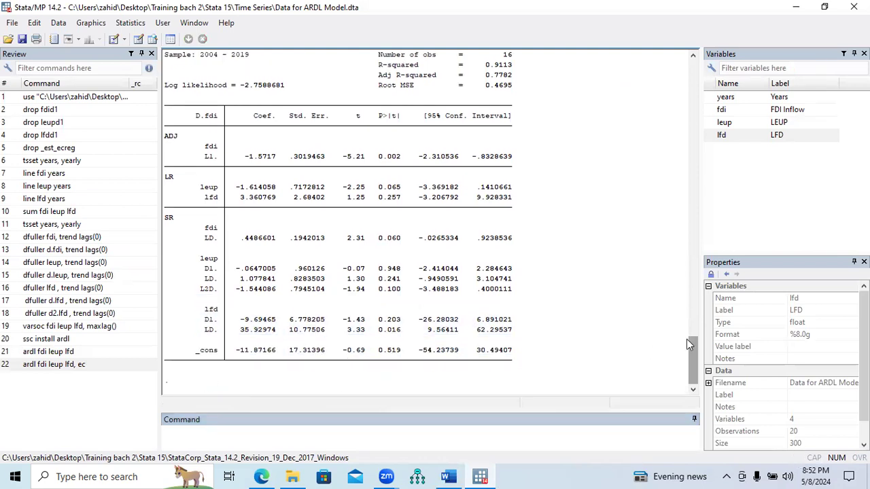
Compare the ADJ term of the error-correction output with the first fdi lag in the earlier ARDL regression
left_click_drag(702, 352, 690, 336)
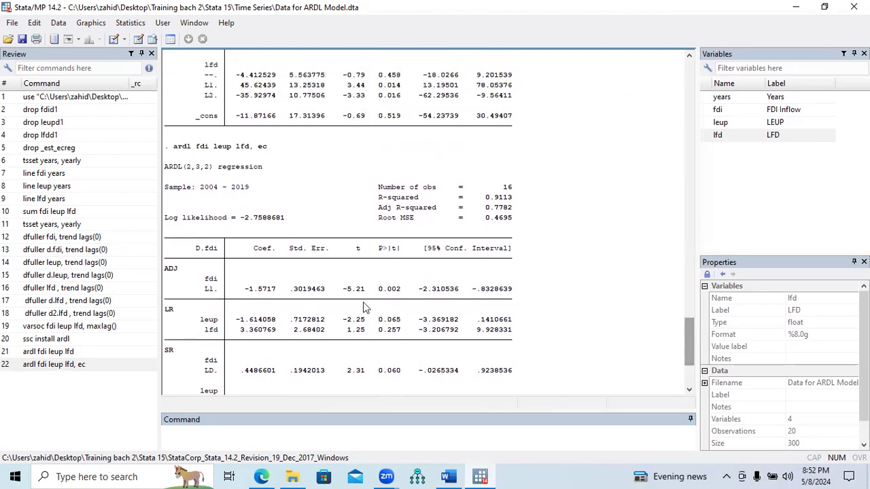
left_click_drag(207, 280, 401, 294)
left_click_drag(687, 342, 687, 316)
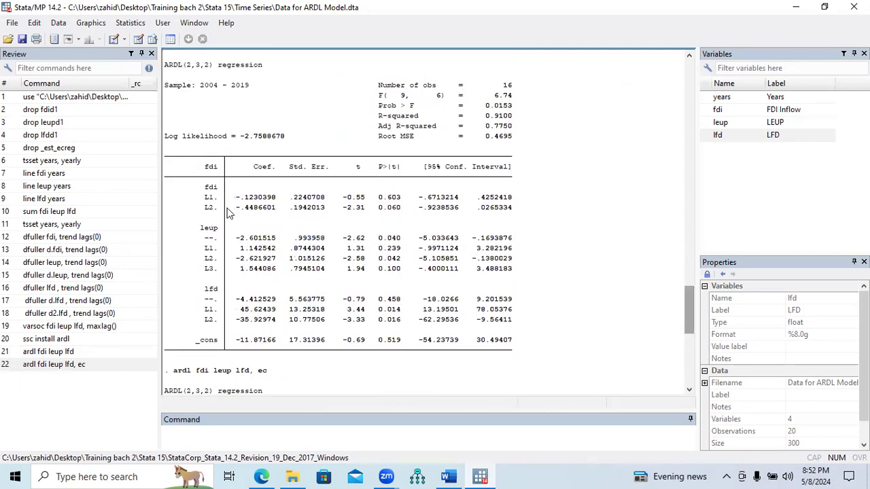
left_click_drag(202, 197, 401, 202)
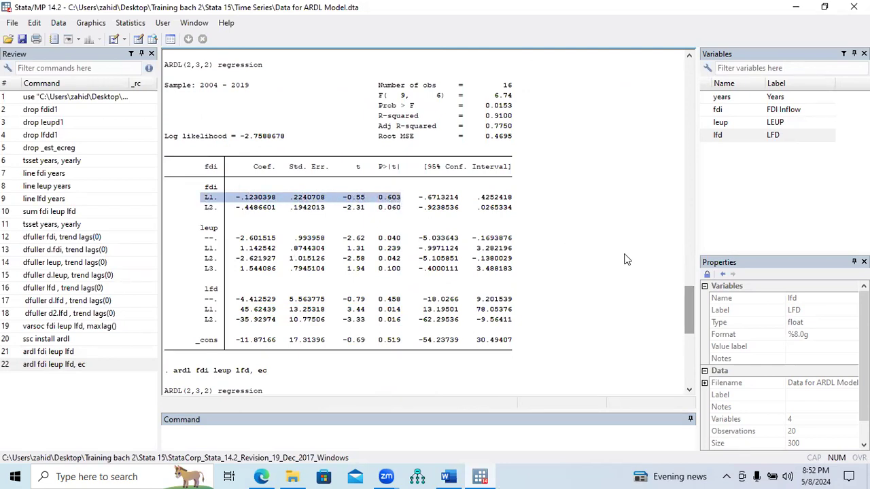
left_click_drag(689, 310, 690, 359)
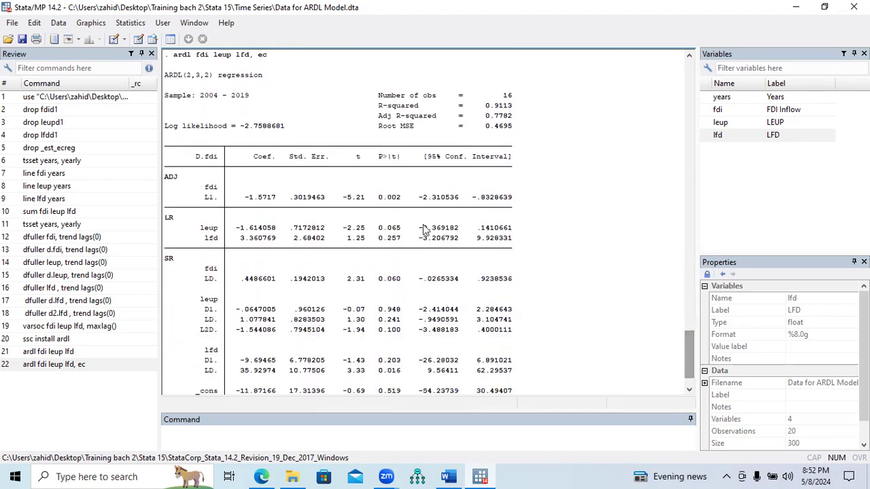
left_click_drag(206, 197, 401, 204)
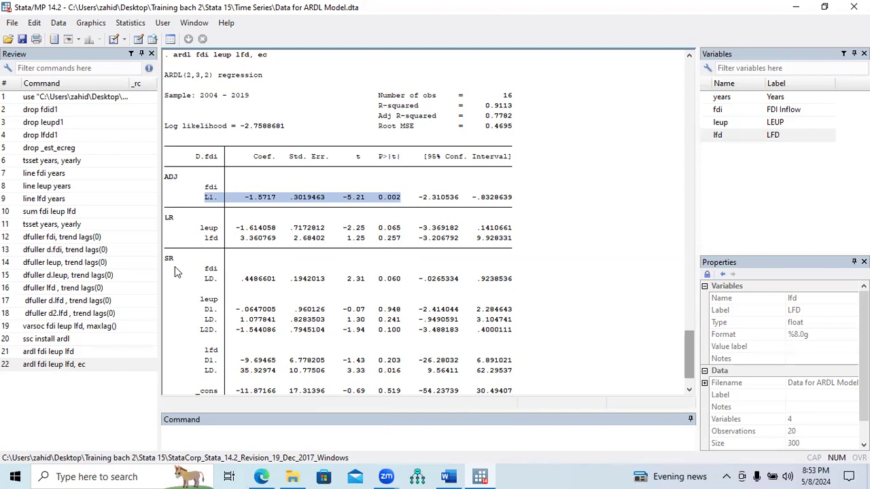
Examine the short-run (SR) coefficients and p-values for fdi, leup and lfd in the error-correction output
left_click(689, 391)
left_click(689, 391)
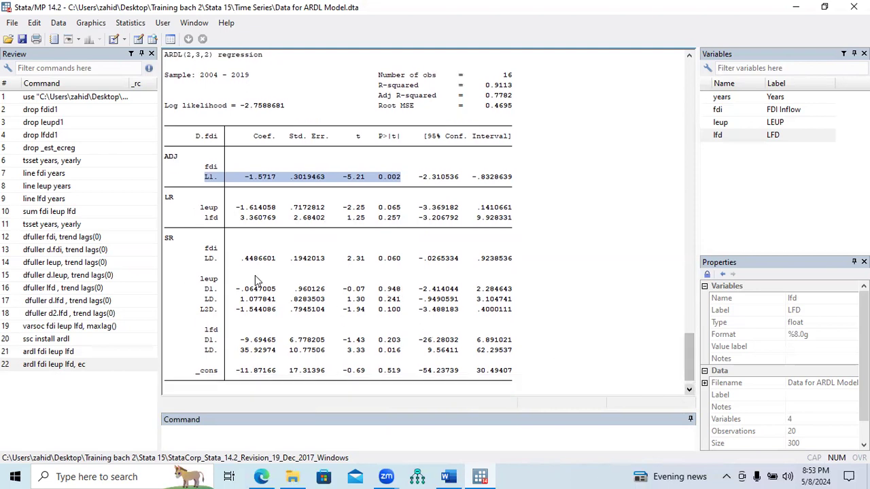
left_click_drag(247, 259, 392, 266)
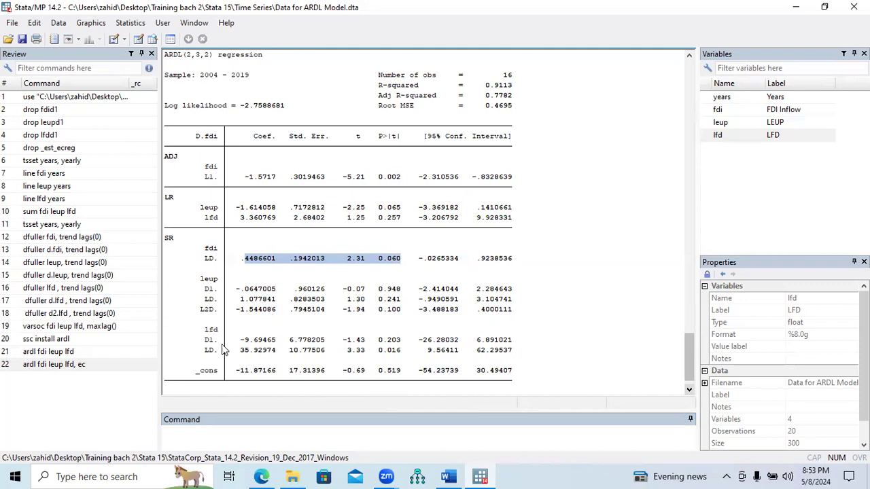
double_click(208, 279)
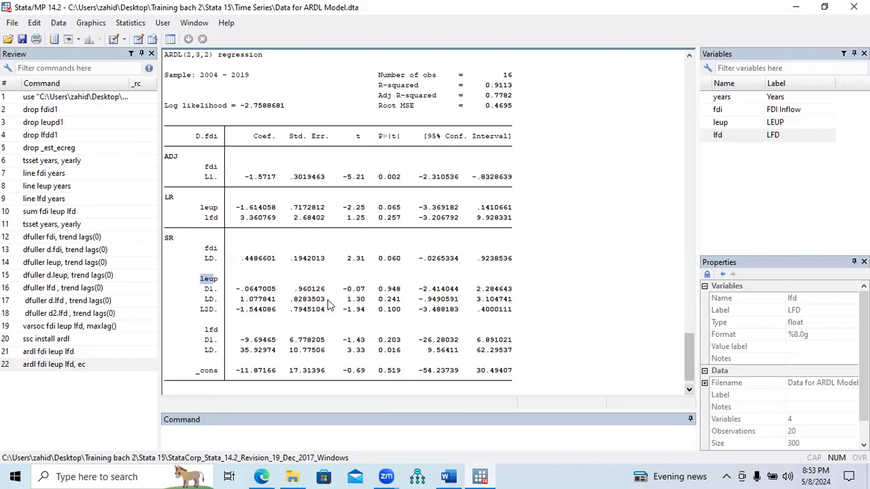
double_click(210, 330)
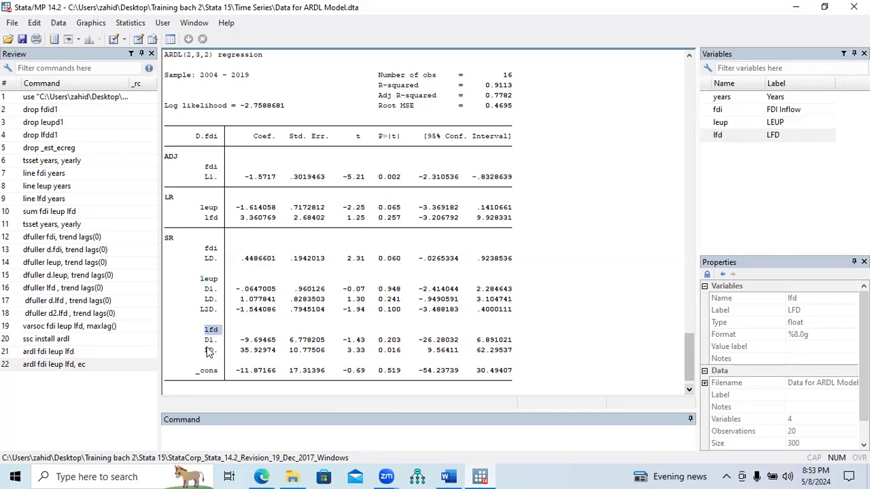
left_click_drag(205, 355, 403, 359)
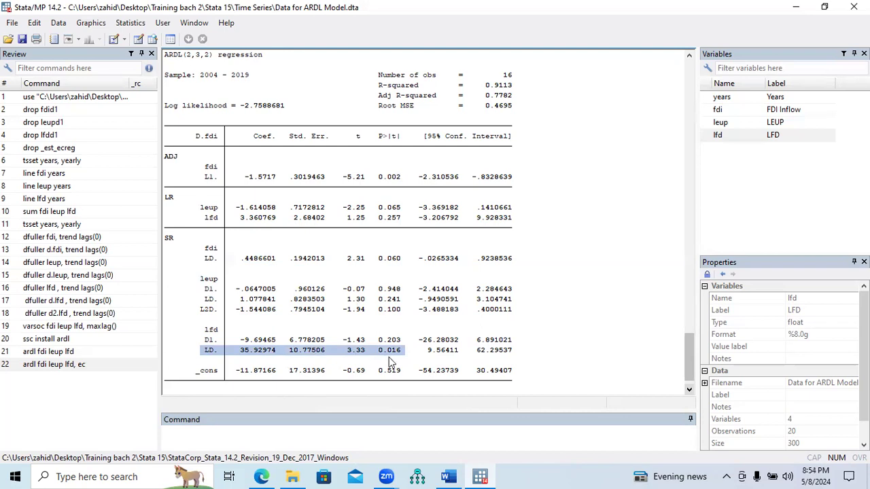
Check the bound test command in the Word document, switch back to Stata and run "estat btest", displaying its full output
left_click(448, 477)
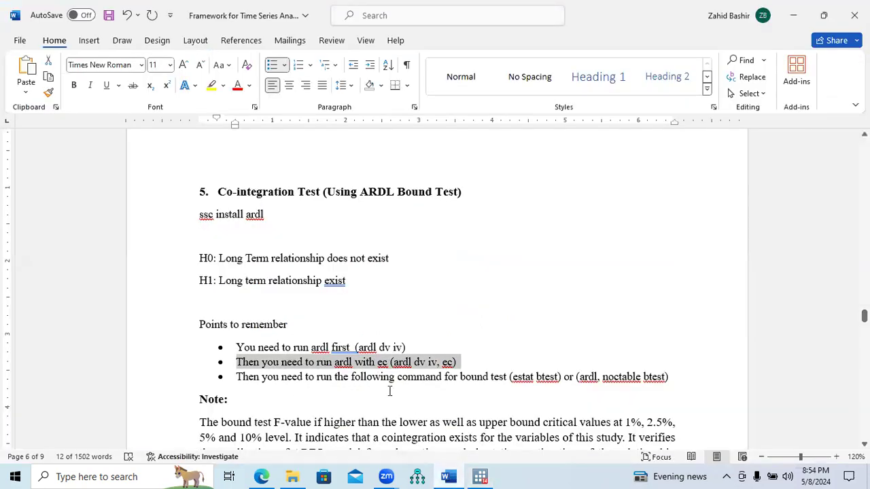
left_click(510, 377)
left_click(480, 476)
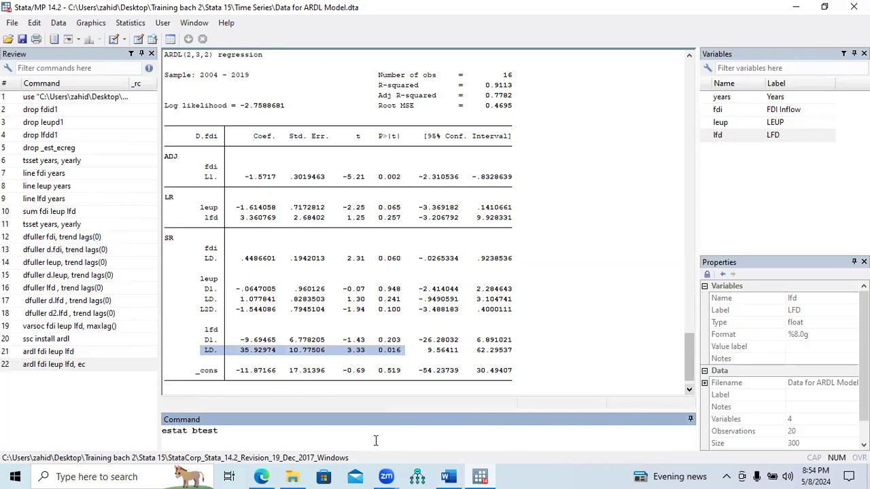
key("Return")
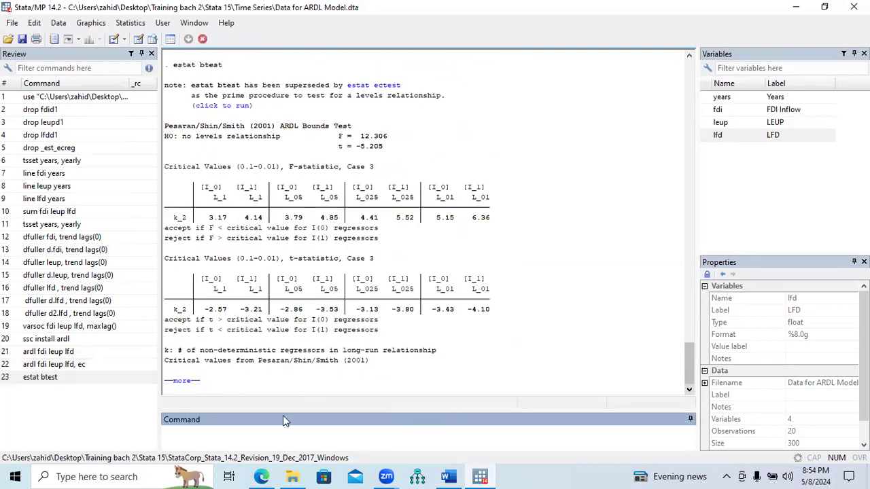
left_click(186, 382)
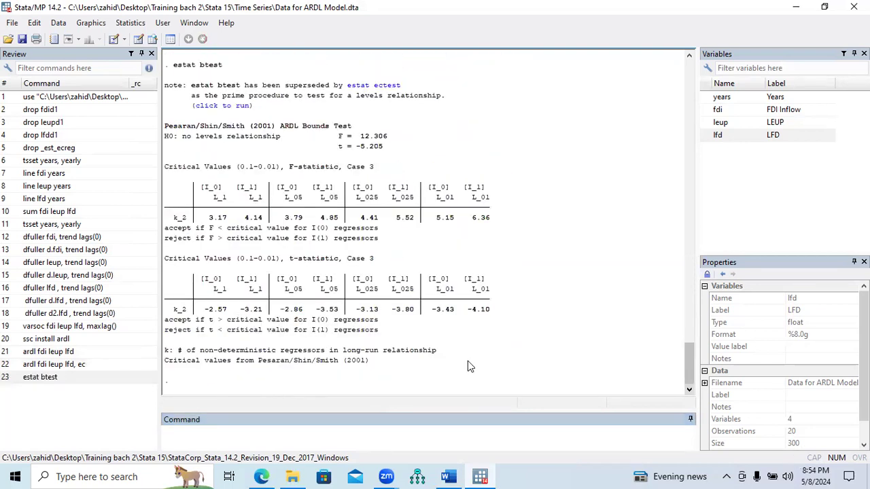
Examine the bounds test's F and t statistics against their critical value tables and the accept and reject rules
mouse_move(685, 367)
left_mouse_down()
mouse_move(685, 357)
mouse_move(683, 371)
left_mouse_up()
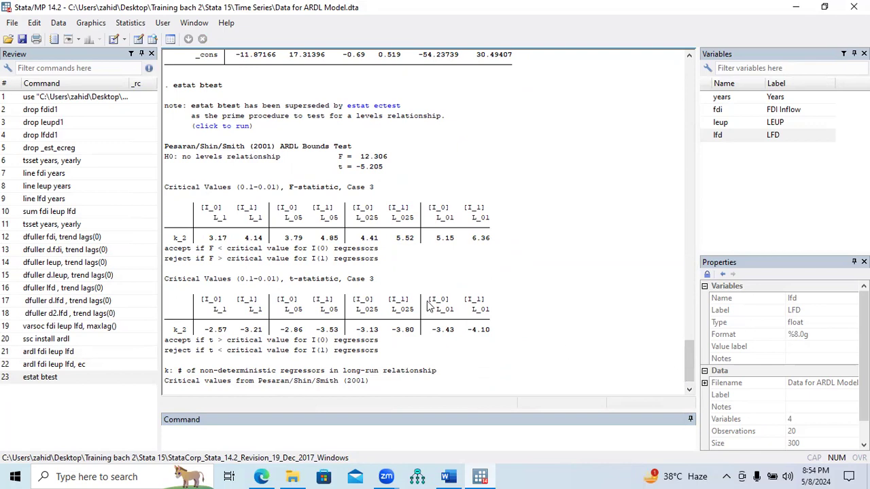
left_click_drag(168, 192, 373, 270)
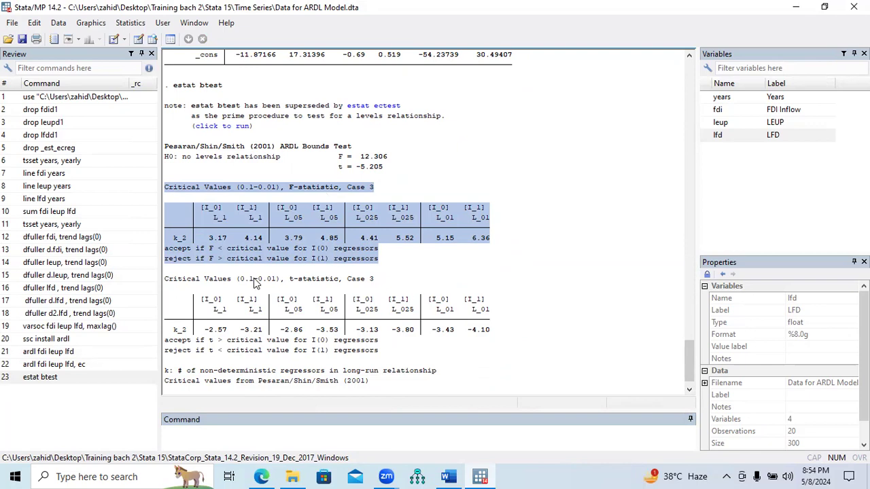
left_click_drag(168, 282, 382, 353)
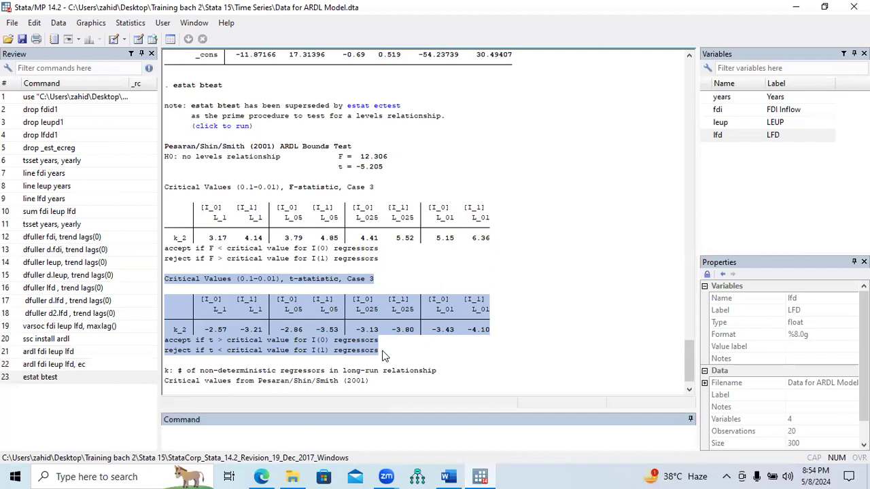
left_click_drag(338, 156, 381, 174)
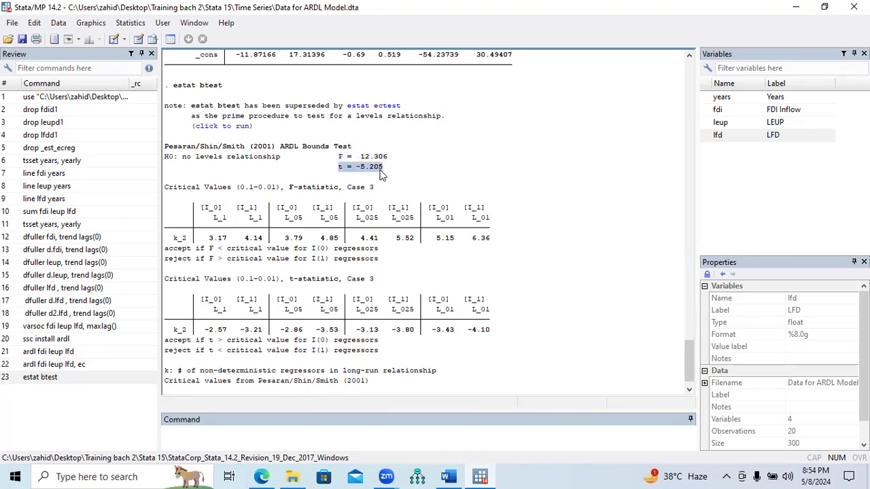
left_click_drag(339, 156, 391, 165)
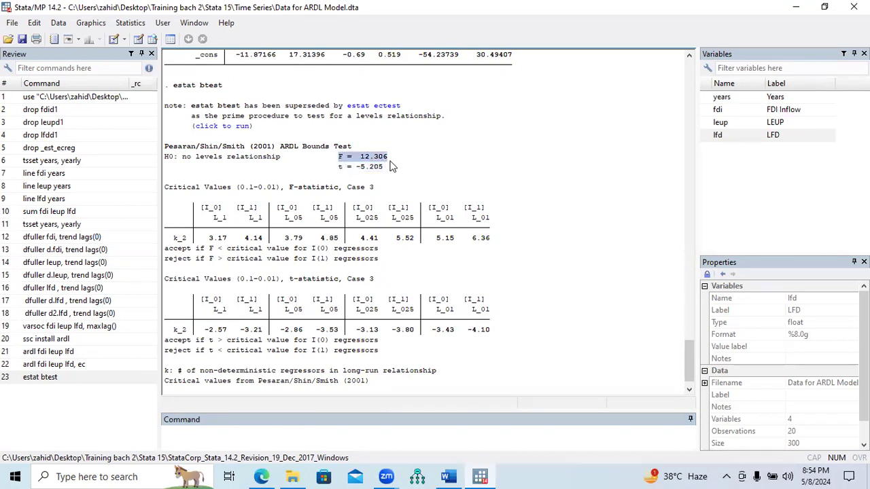
left_click_drag(339, 167, 382, 174)
left_click_drag(339, 156, 385, 165)
left_click_drag(166, 189, 386, 260)
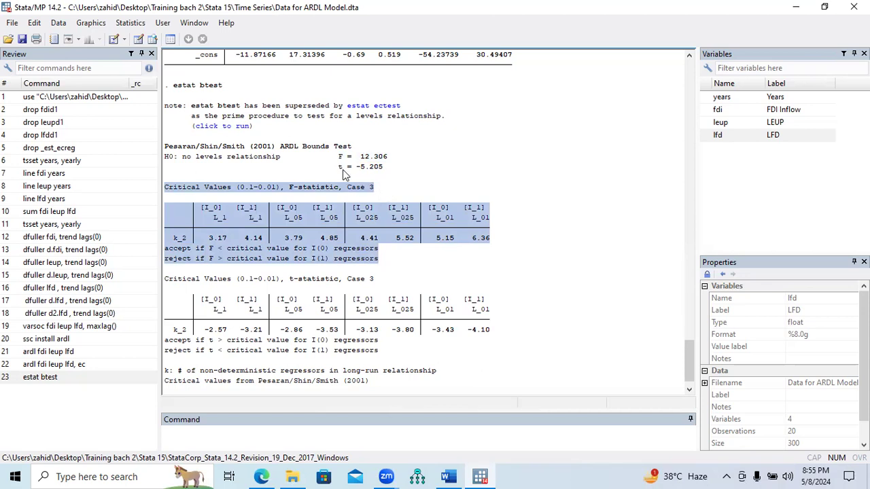
left_click_drag(338, 167, 385, 170)
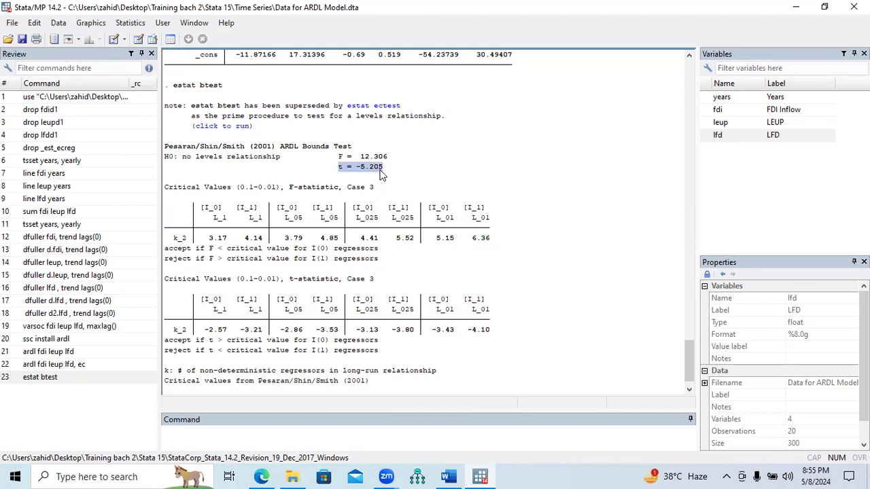
left_click_drag(164, 297, 394, 353)
left_click_drag(338, 156, 385, 158)
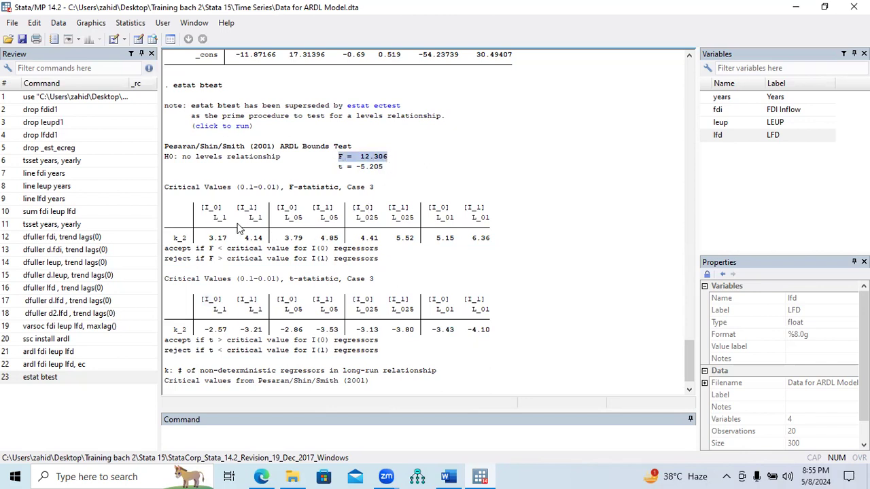
Compare the bounds test's F-statistic with the I_0 and I_1 critical values at the L_1, L_05, L_025 and L_01 levels
left_click_drag(203, 208, 263, 215)
left_click_drag(202, 209, 259, 215)
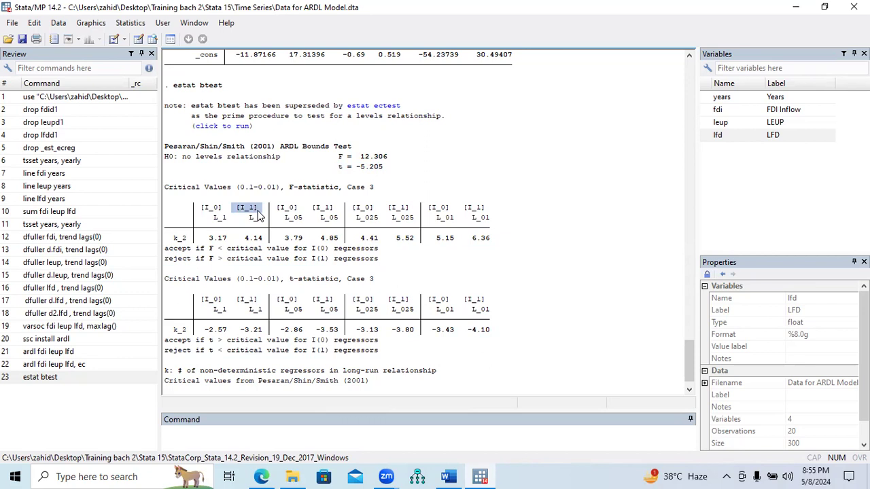
left_click_drag(338, 156, 384, 162)
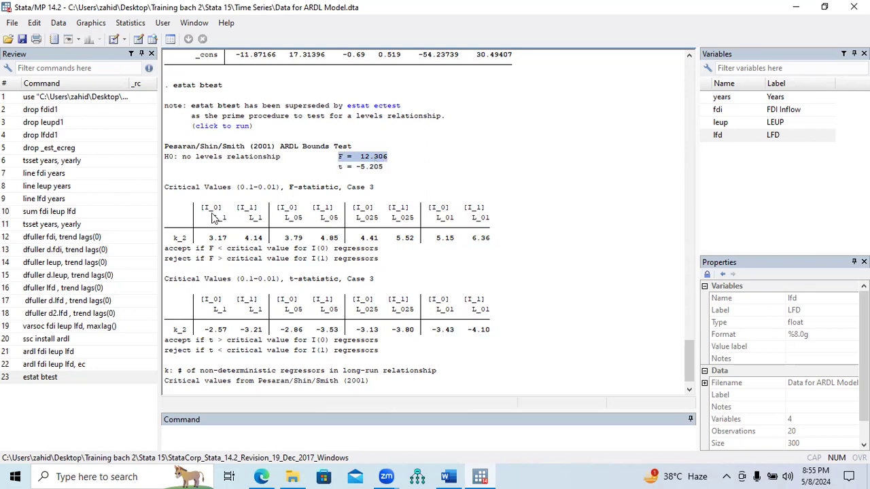
left_click_drag(202, 208, 491, 227)
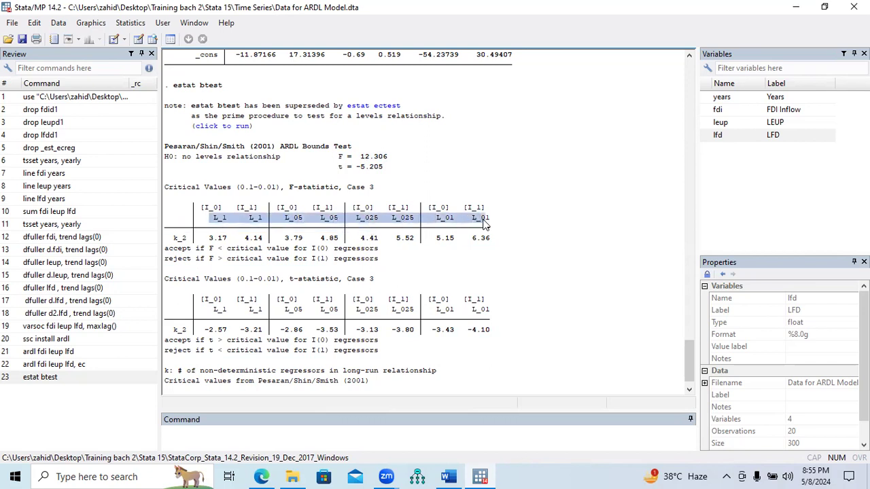
left_click(239, 229)
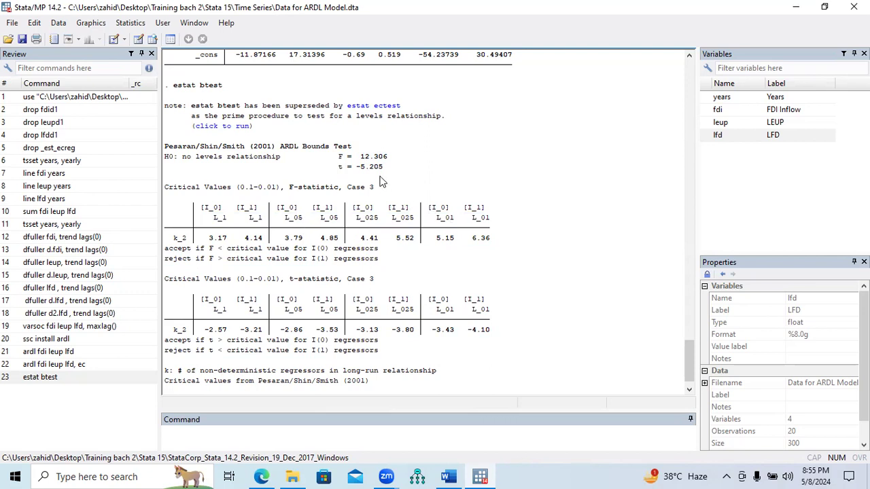
left_click_drag(361, 158, 390, 162)
left_click_drag(206, 239, 478, 239)
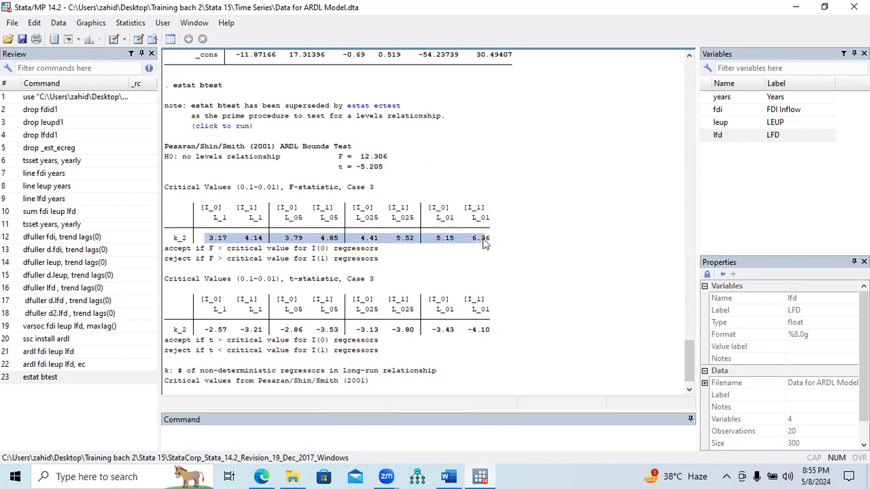
Compare the t-statistic with its row of critical values, and check the co-integration hypotheses in the Word document
left_click_drag(356, 167, 382, 173)
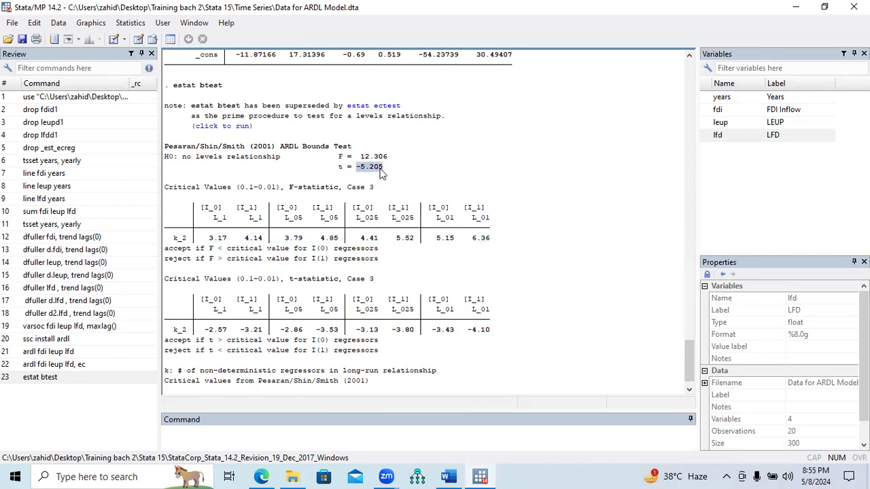
left_click_drag(206, 331, 492, 336)
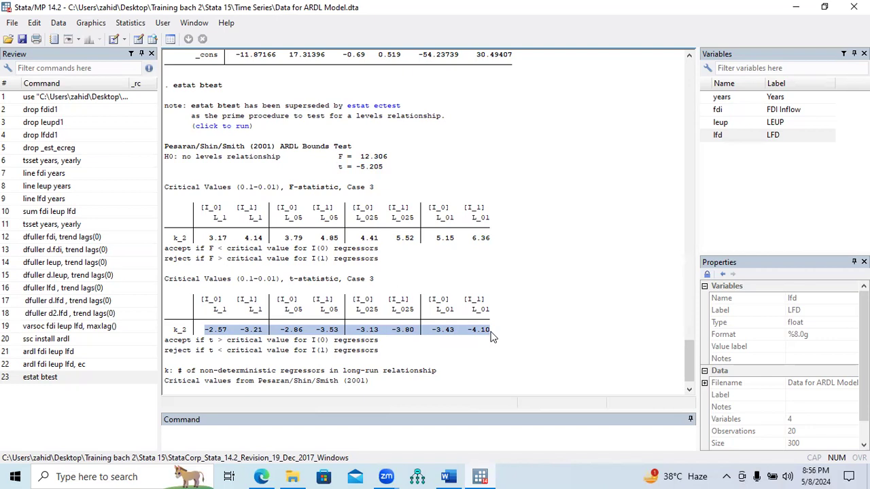
left_click(448, 476)
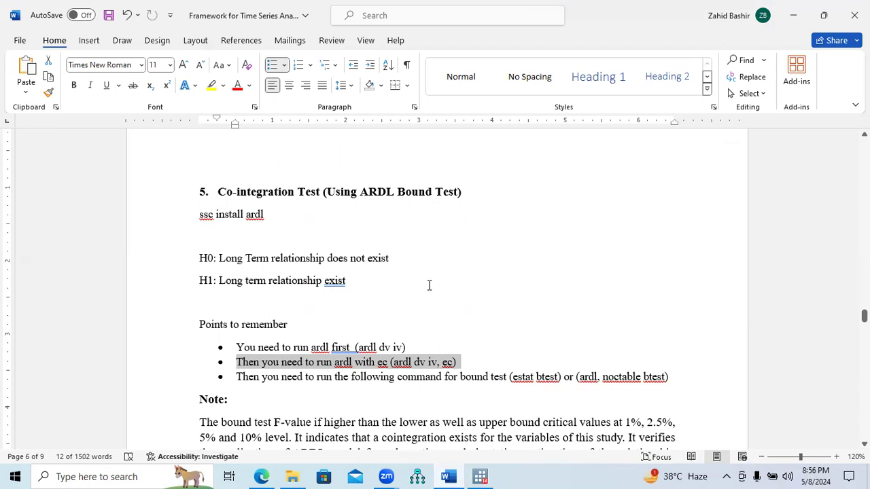
key("alt+Tab")
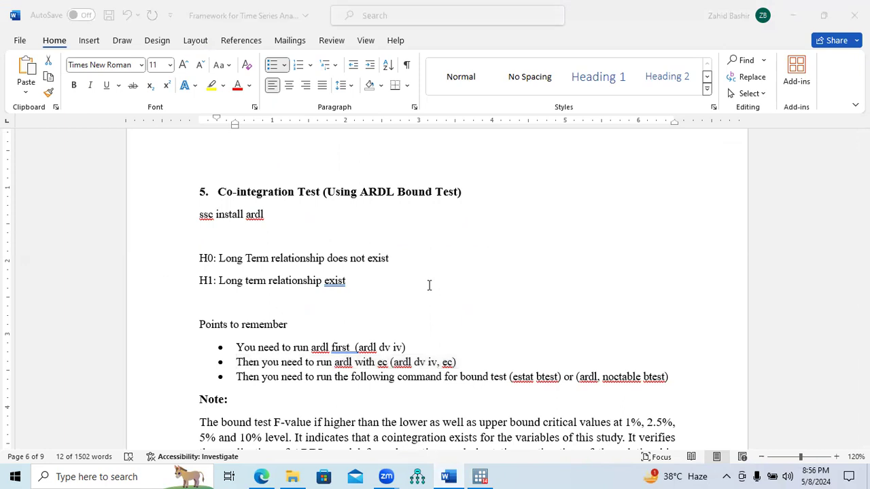